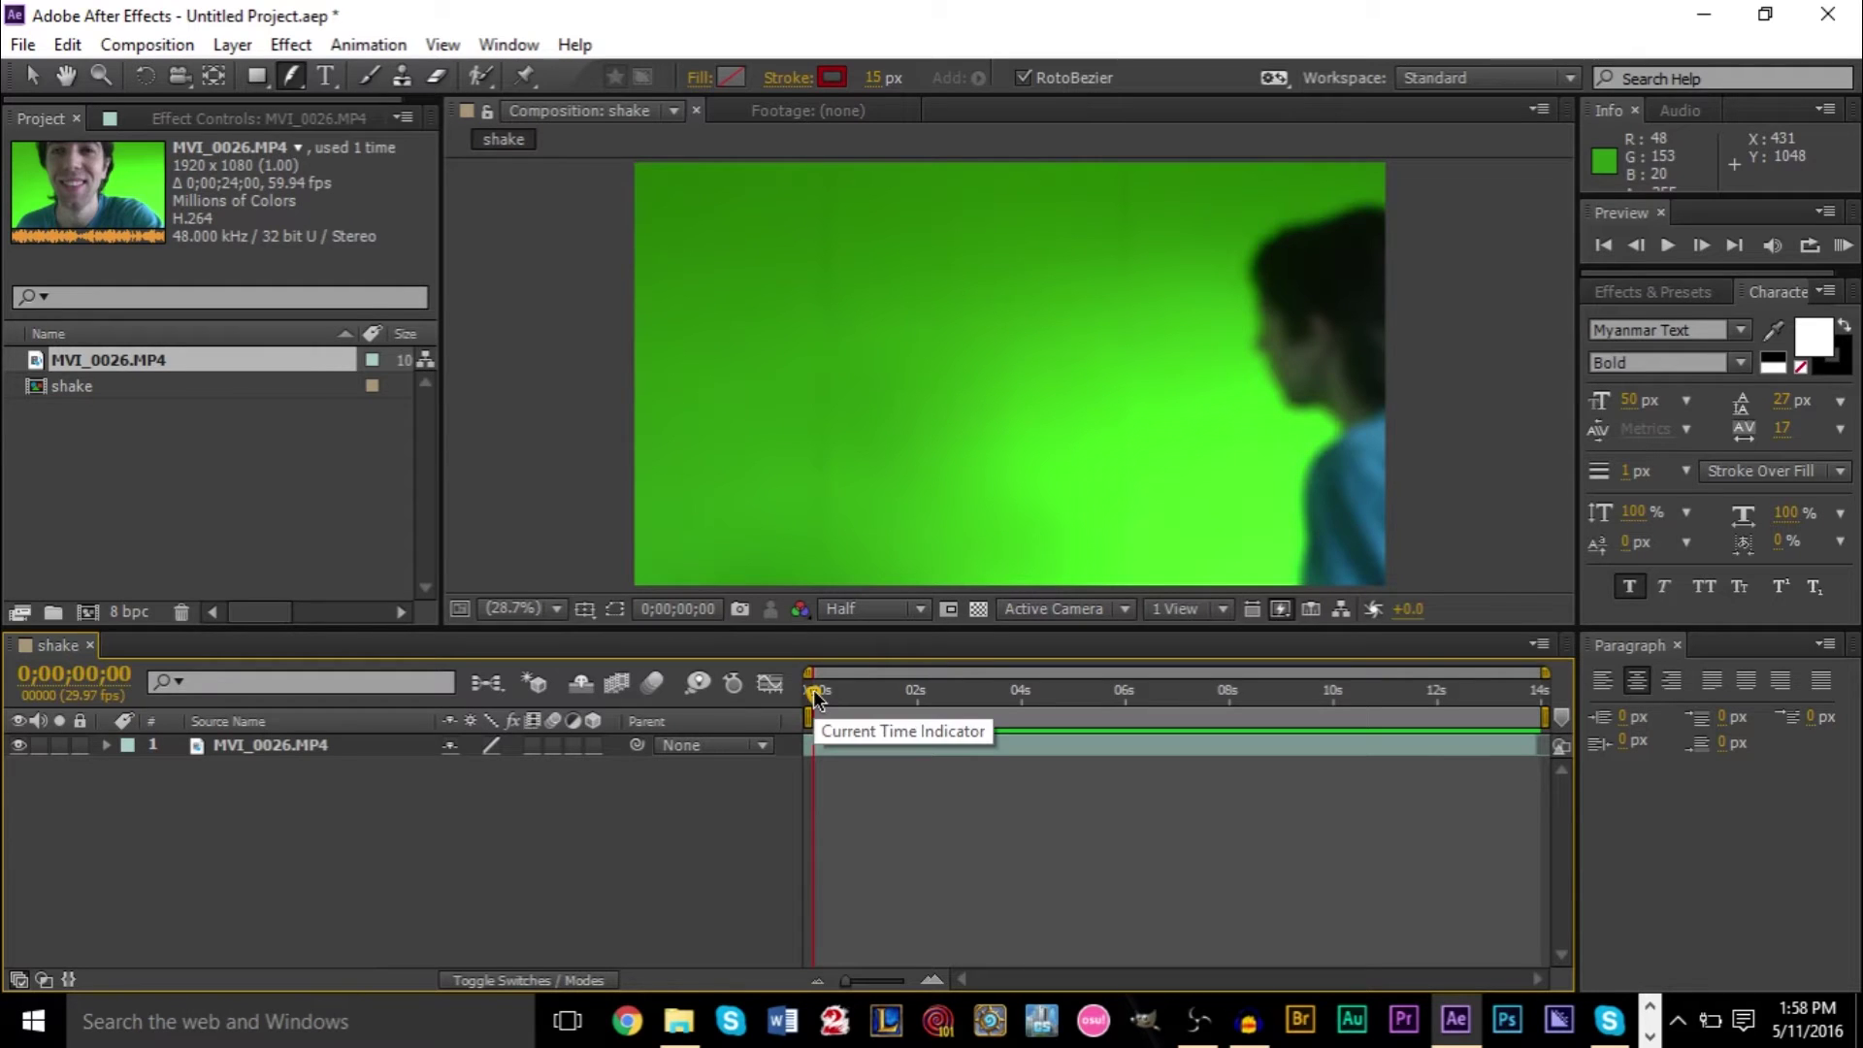
- Preview the clip, then expand layer 1 to reveal its Transform properties
key("space")
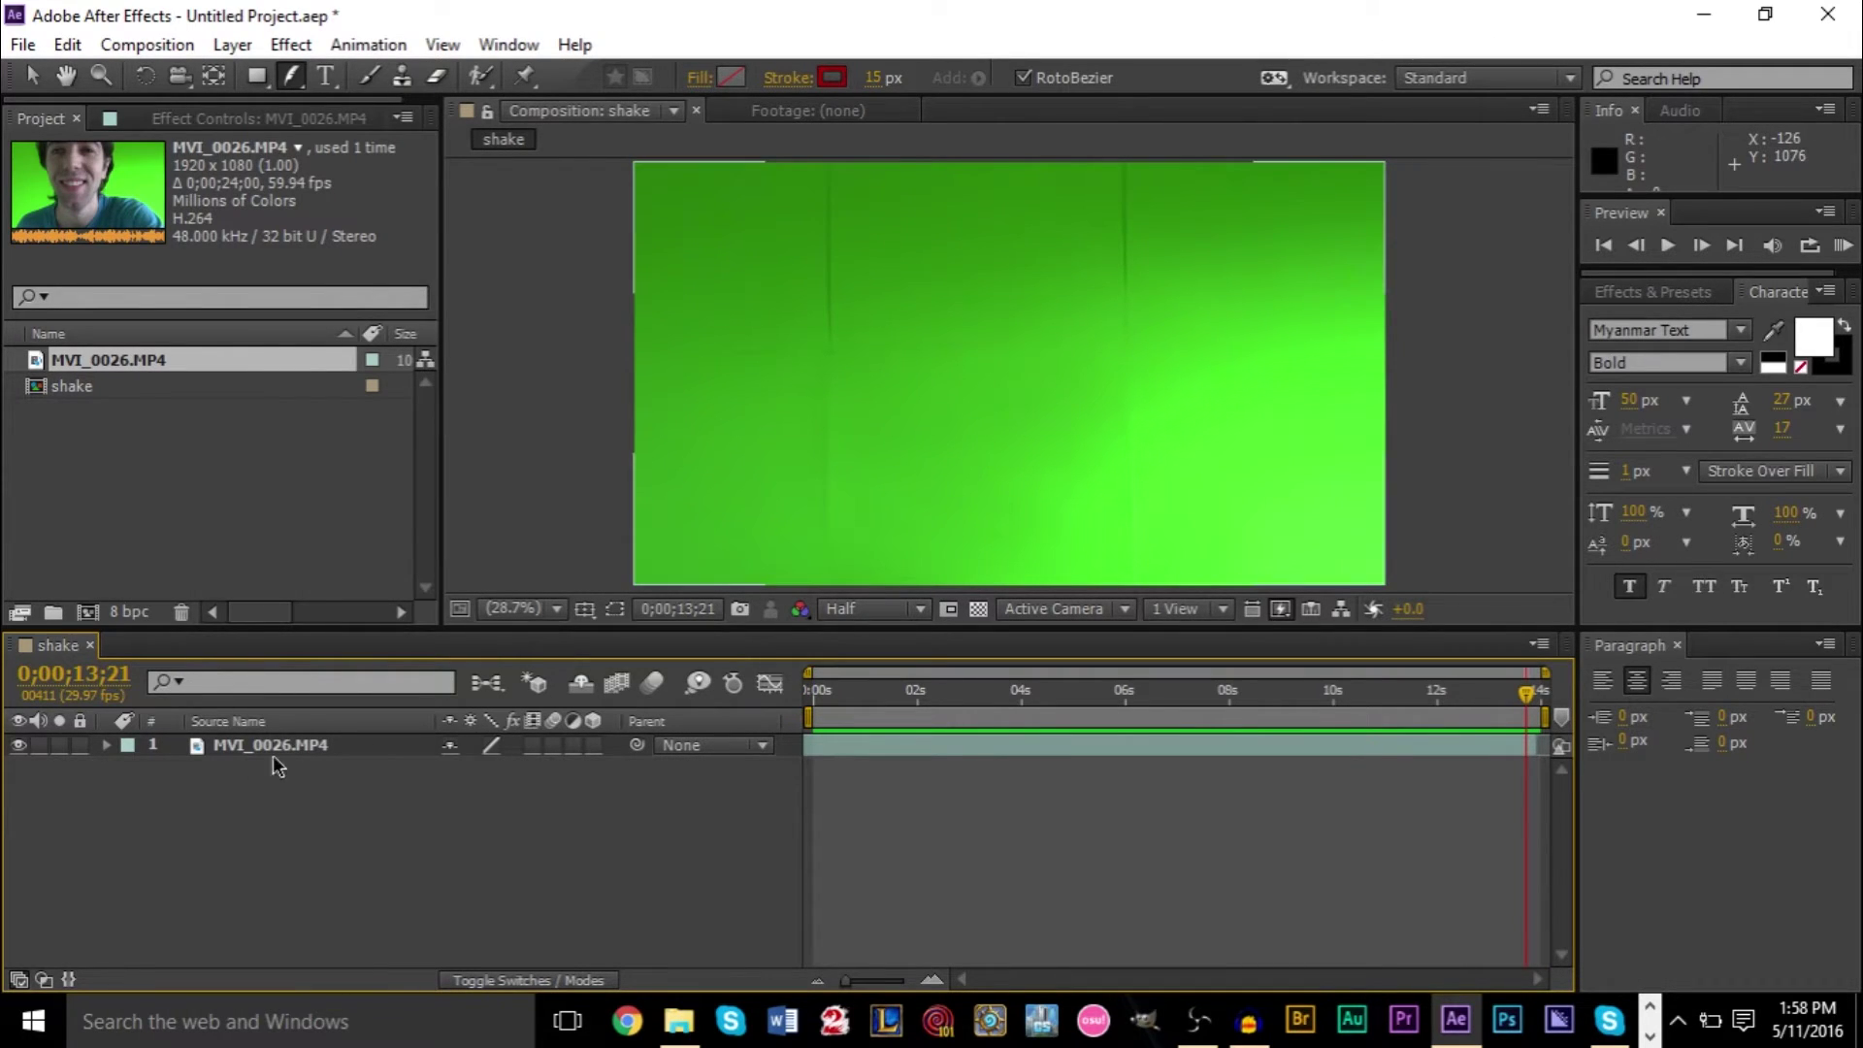
left_click(108, 745)
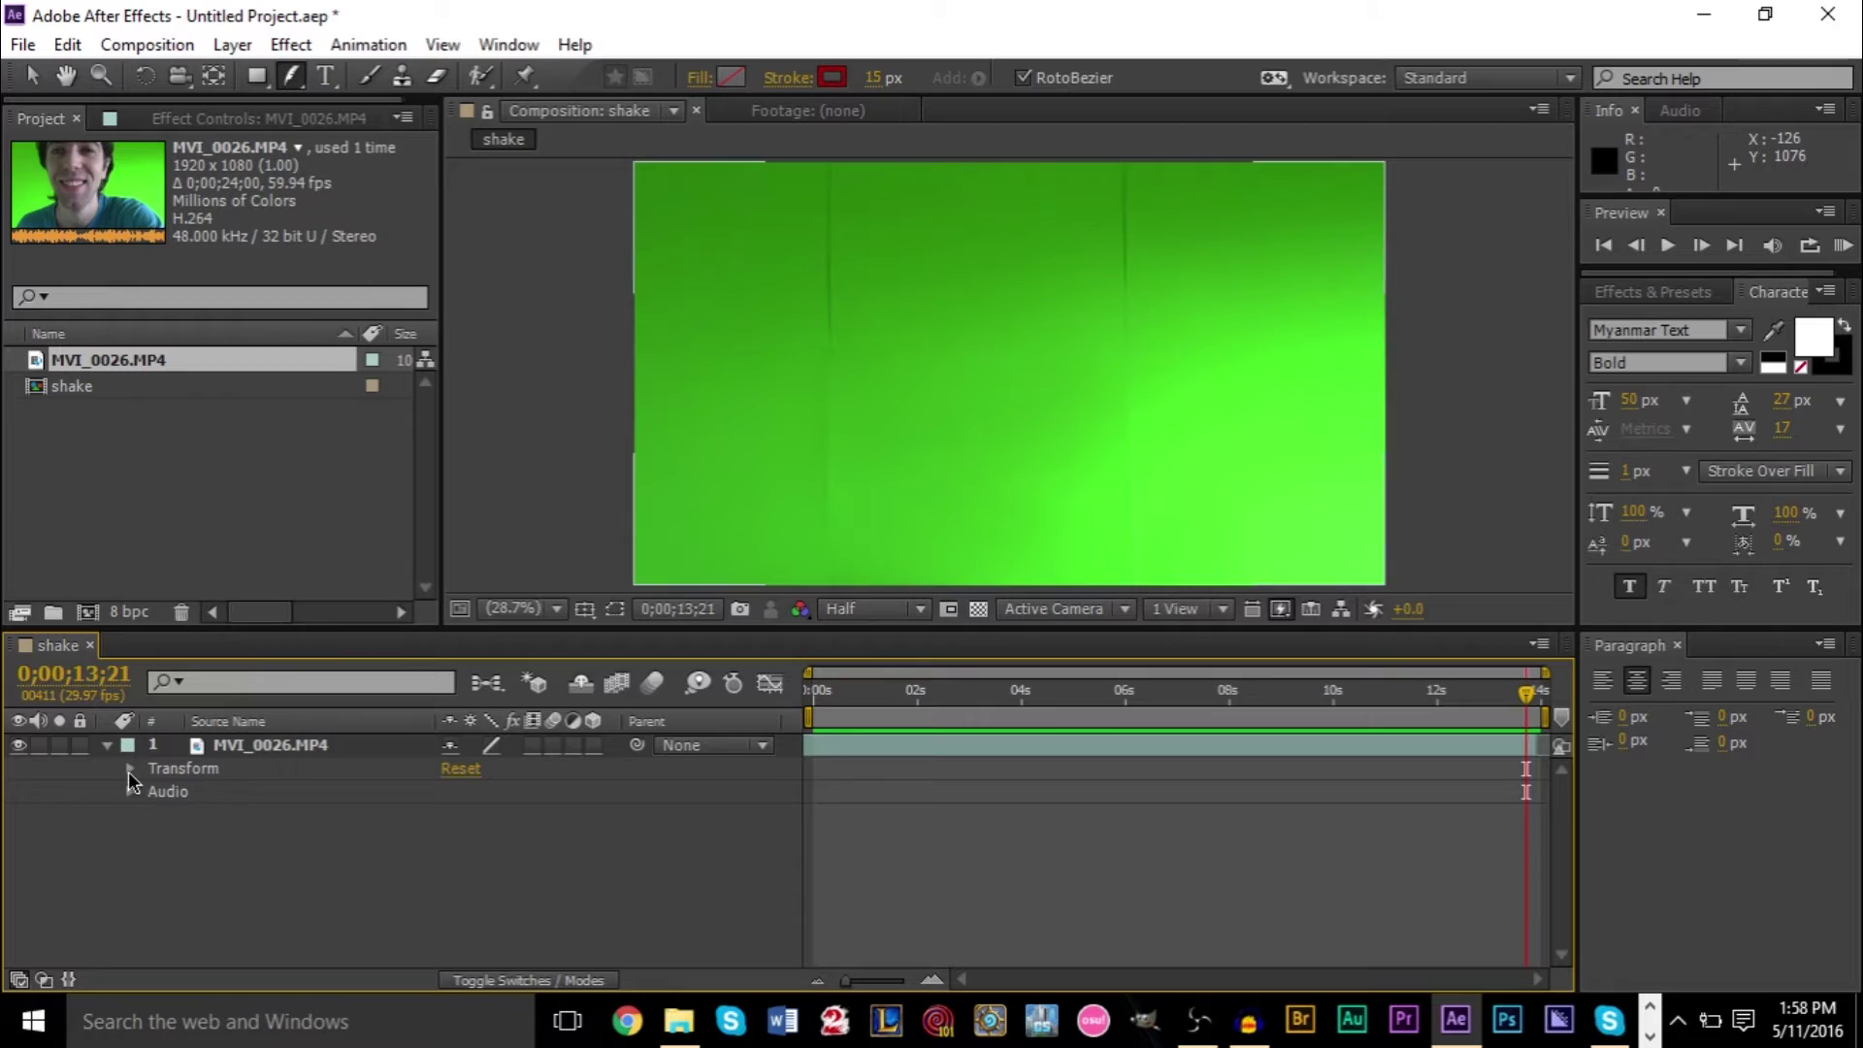
left_click(129, 768)
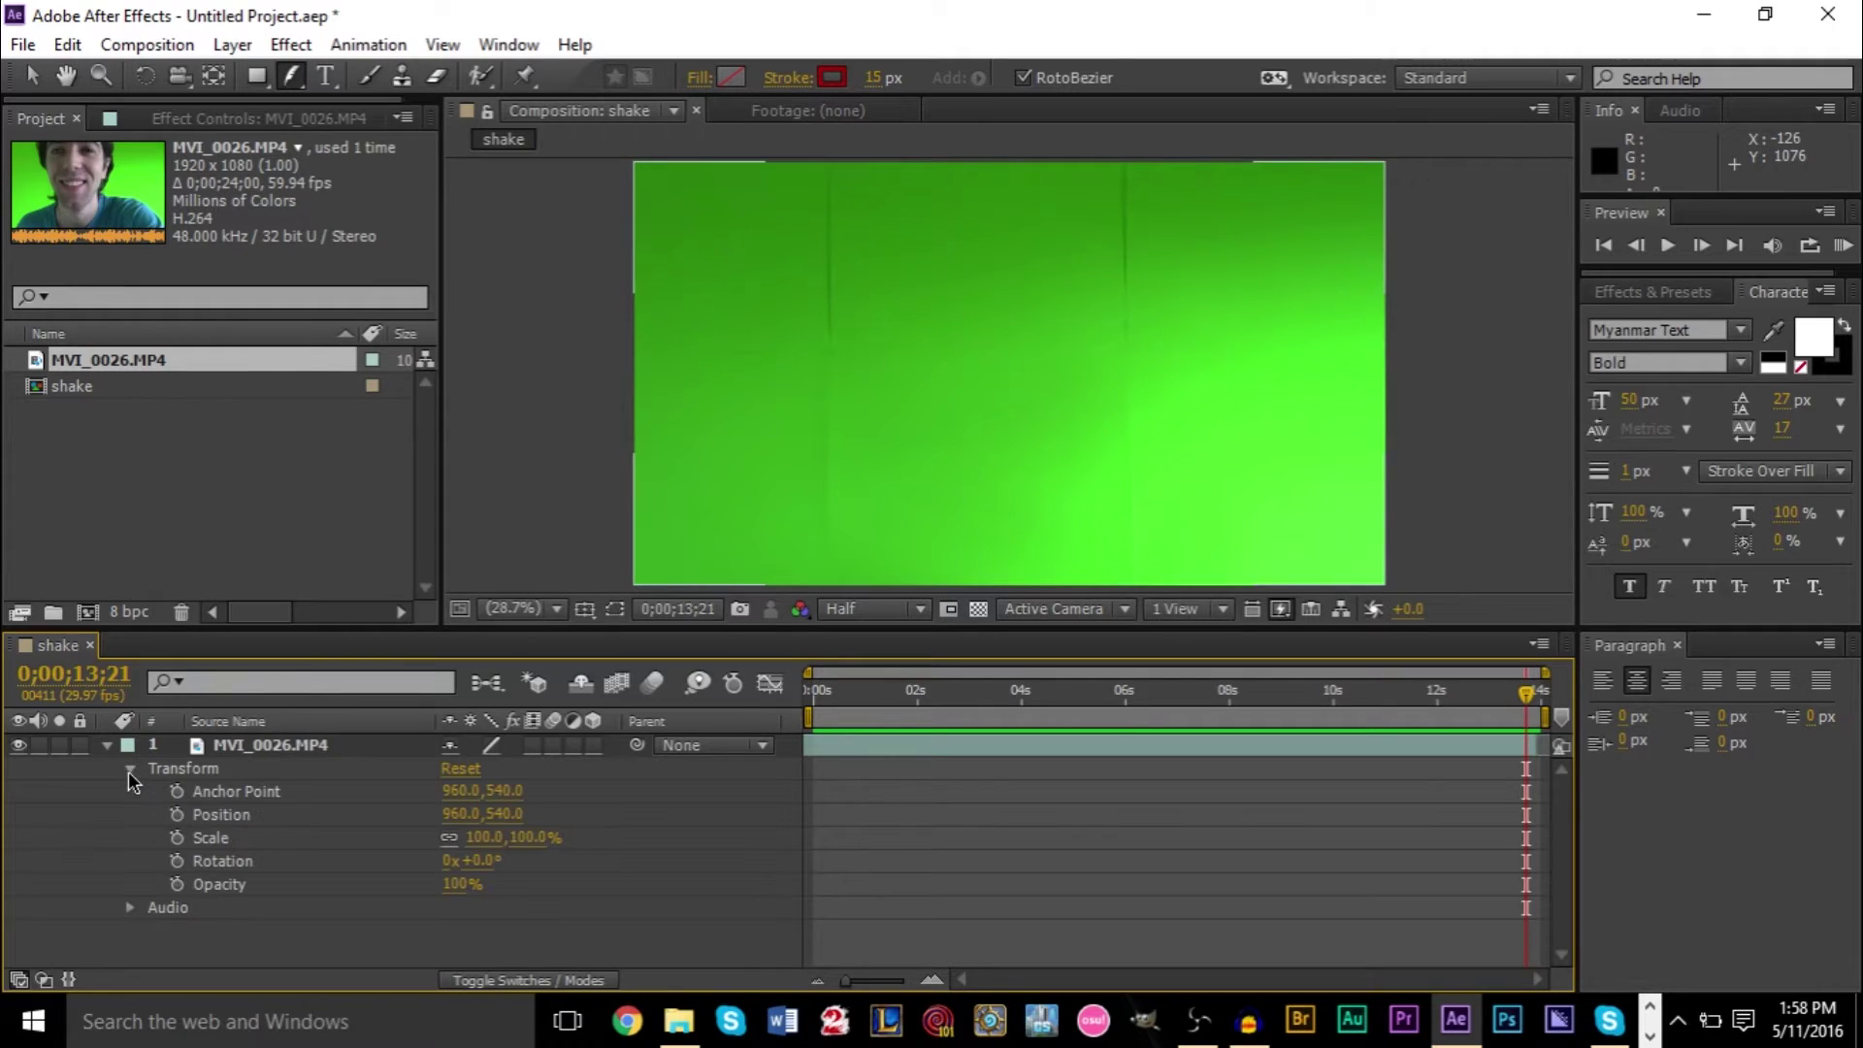
- Turn on Position keyframing, undo it, and move the current time to about 3 seconds
left_click(262, 815)
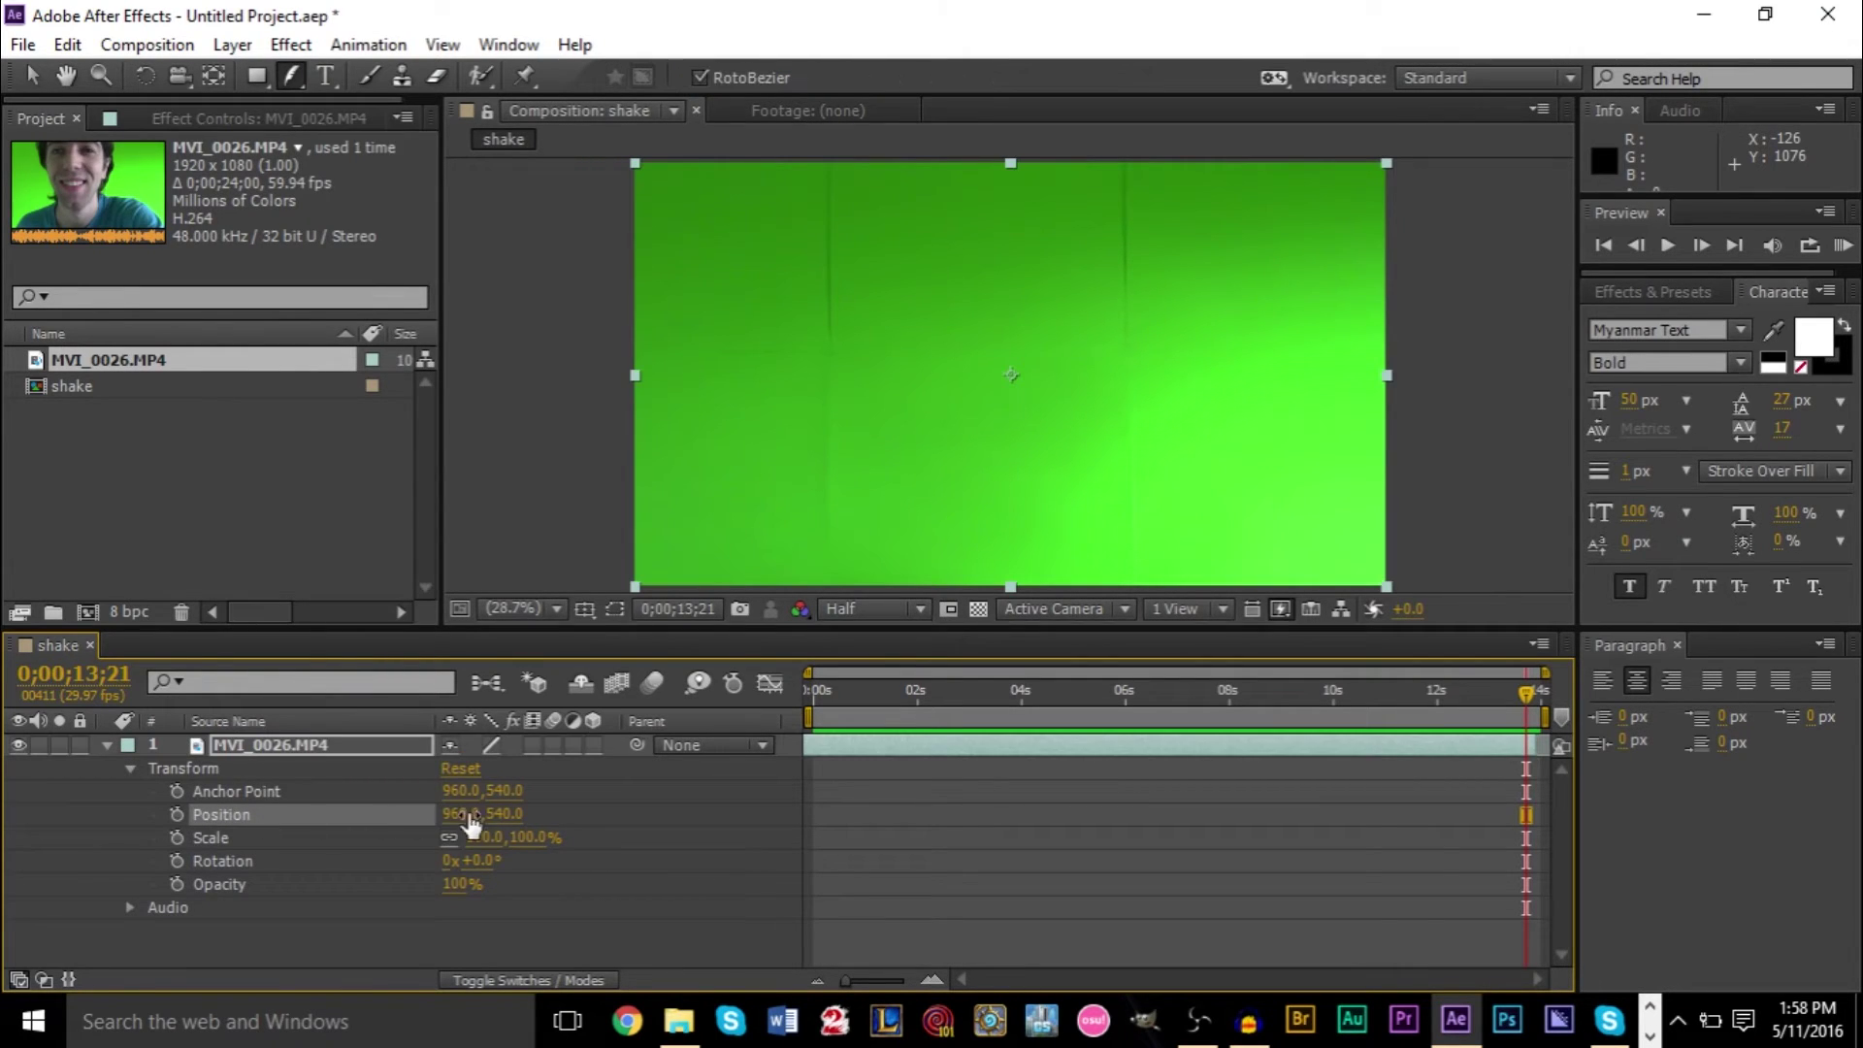
left_click(177, 816)
left_click(827, 693)
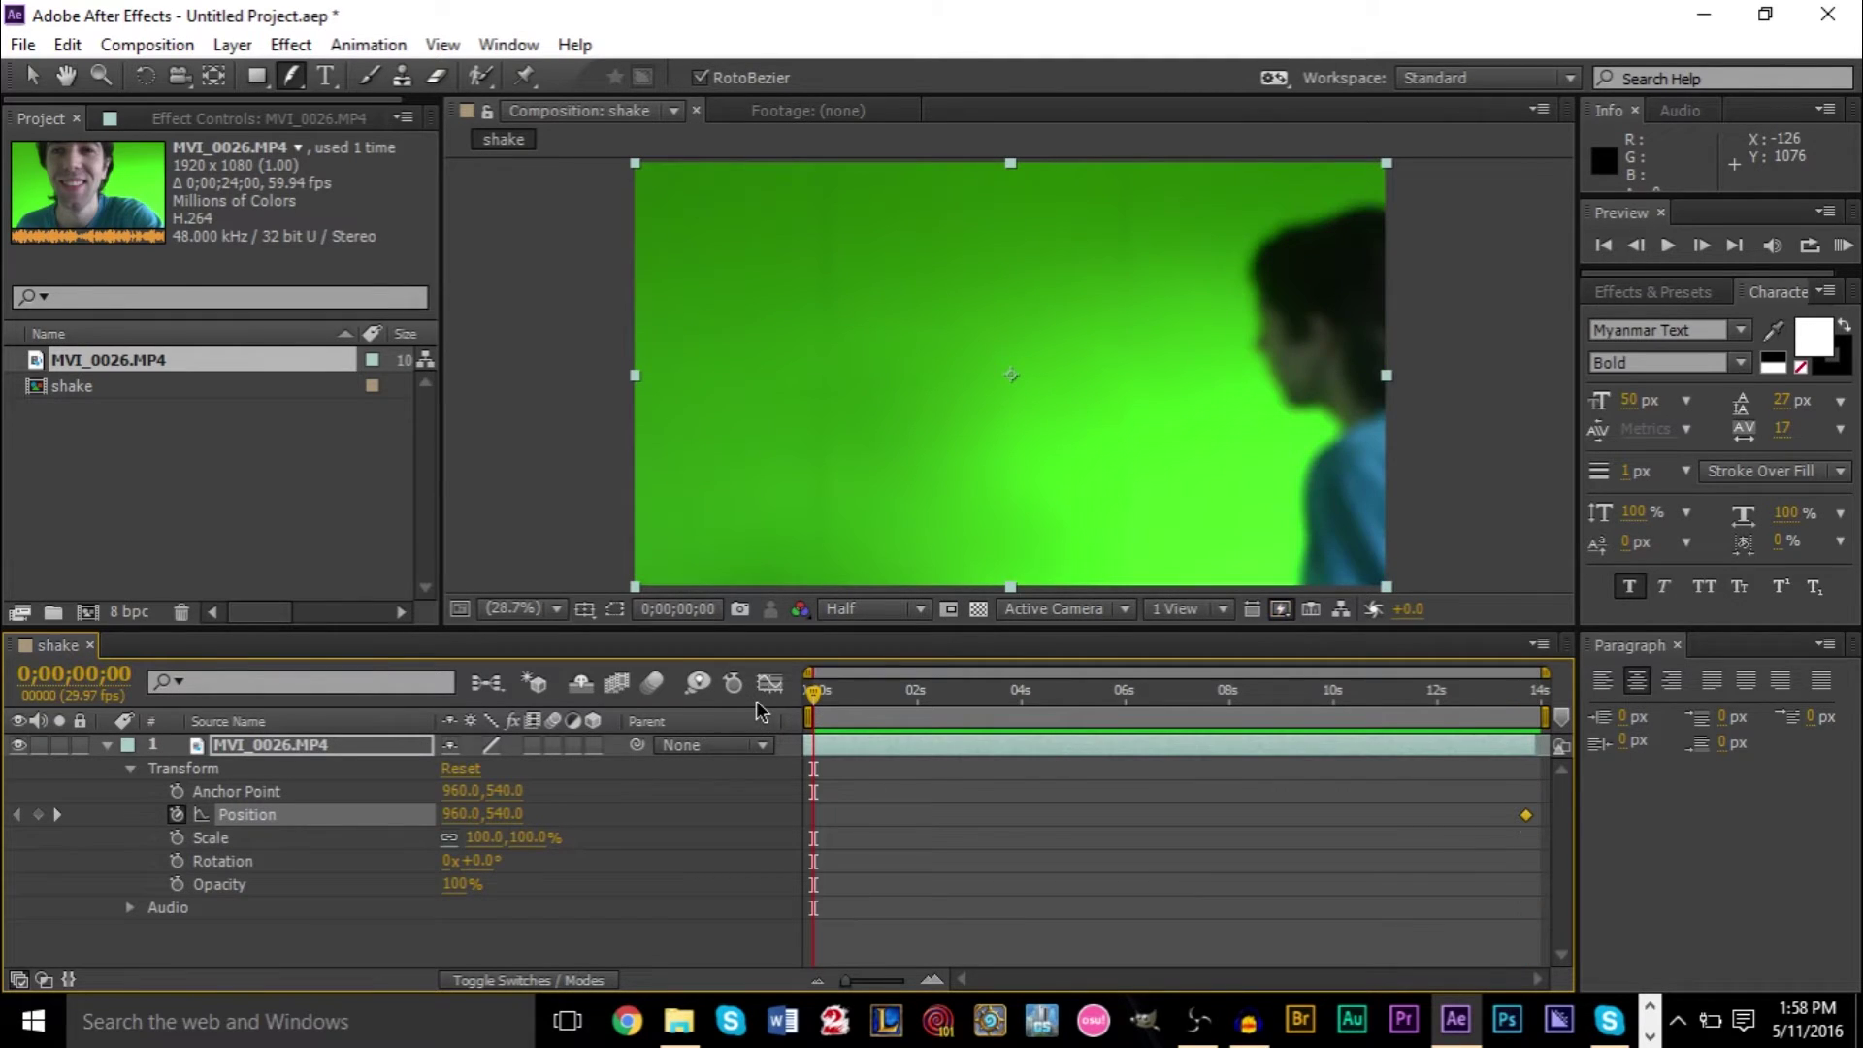
key("ctrl+z")
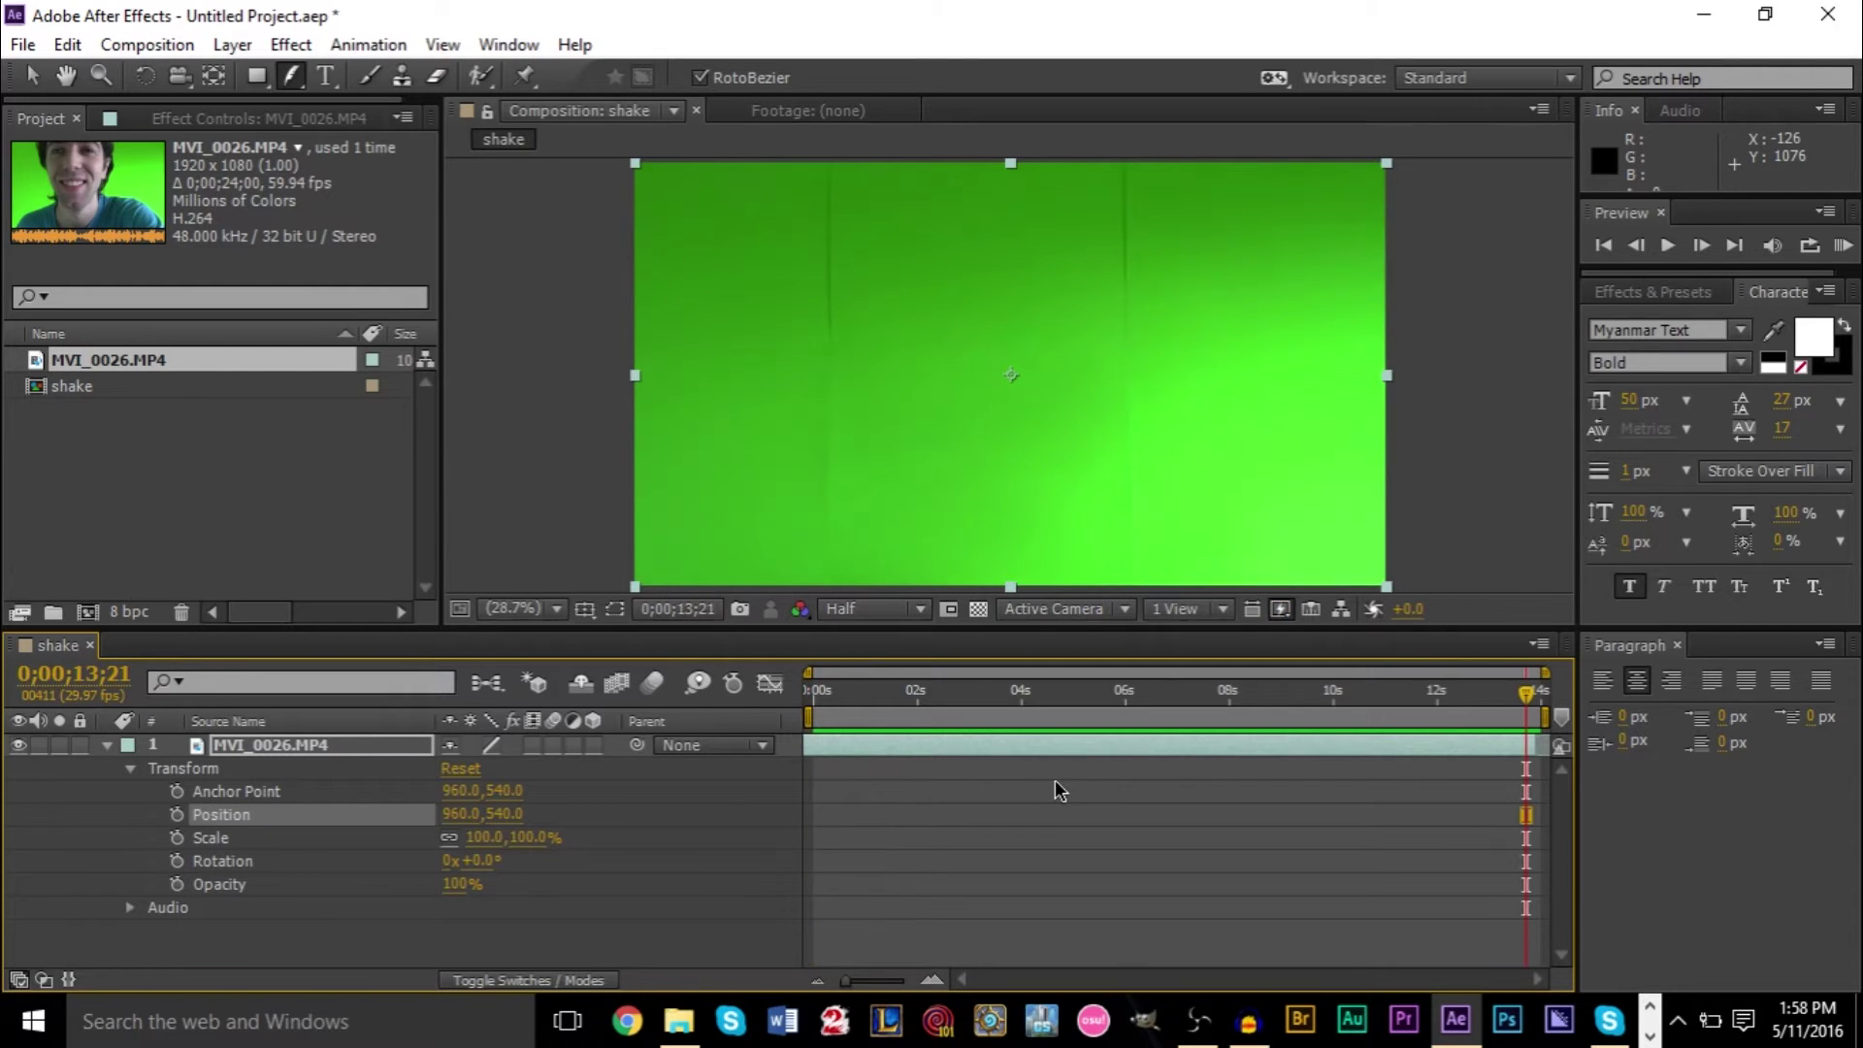
left_click_drag(864, 691, 1011, 728)
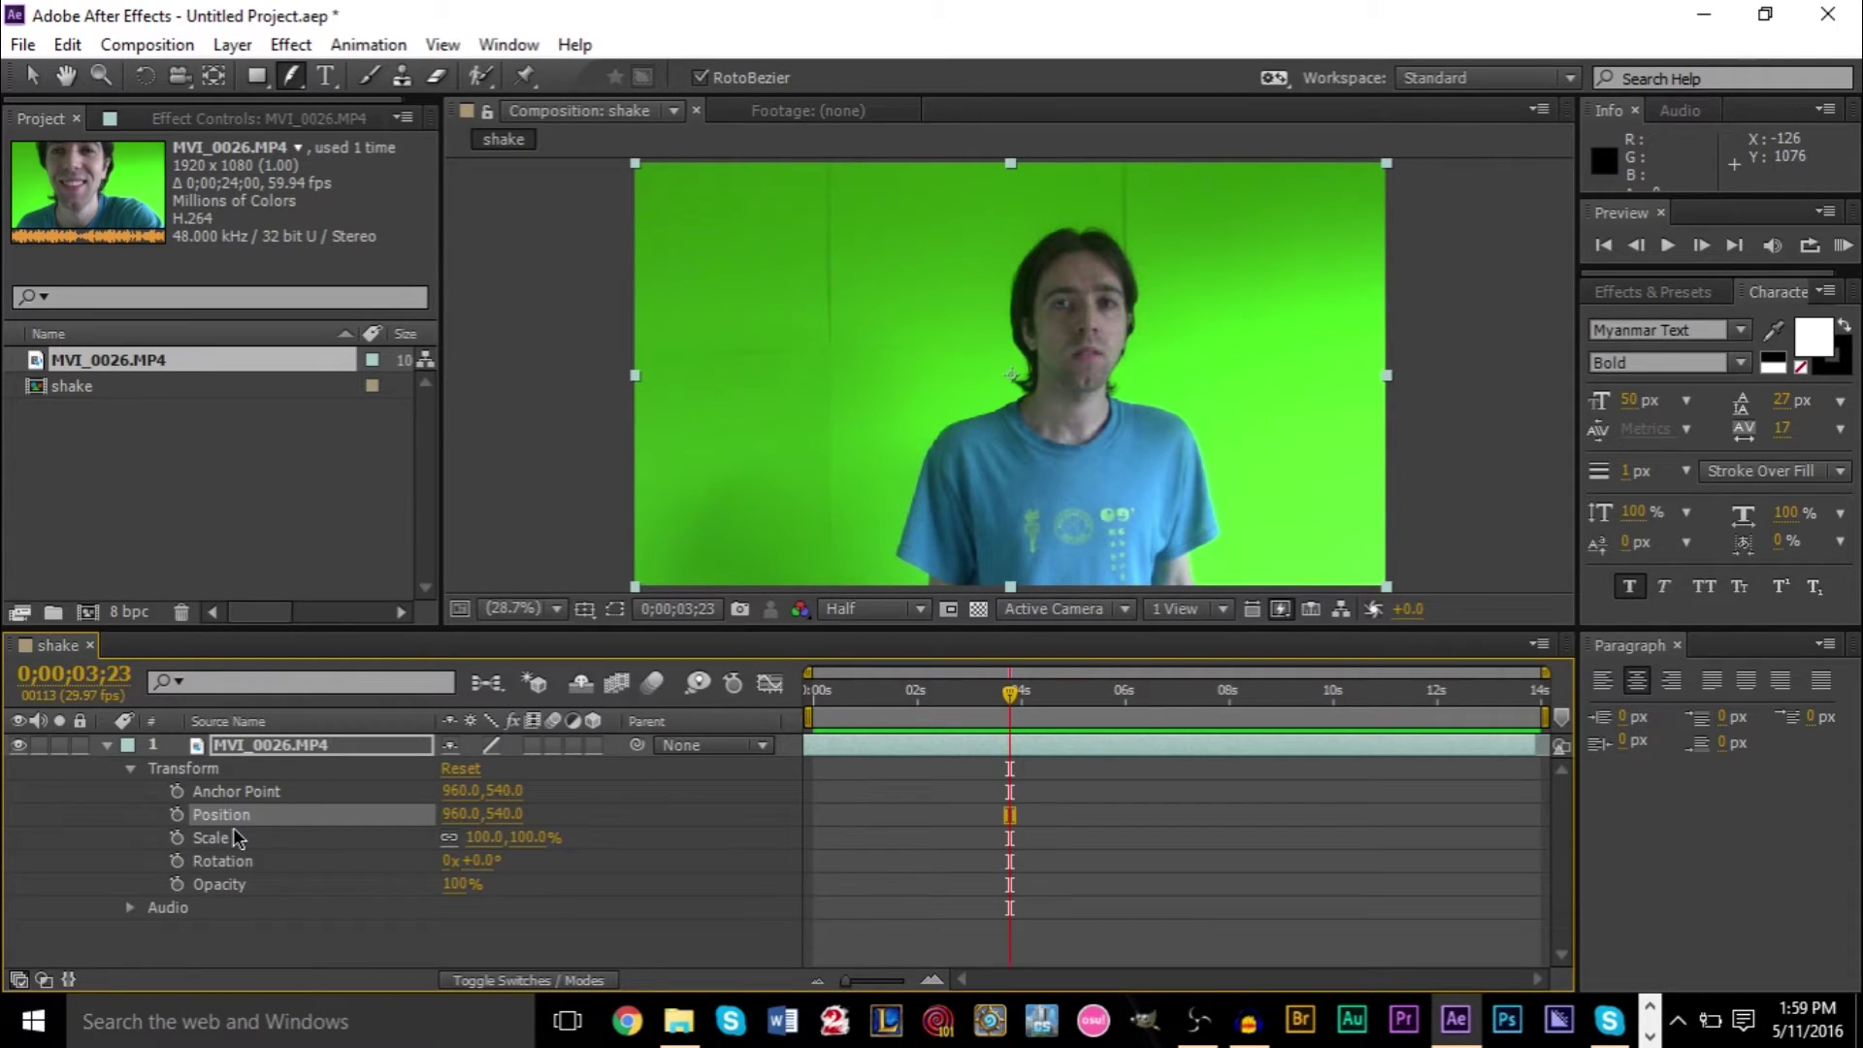
- Add a Position expression, replacing transform.position with wiggle(10,100);, and commit it
left_click(179, 817, "alt")
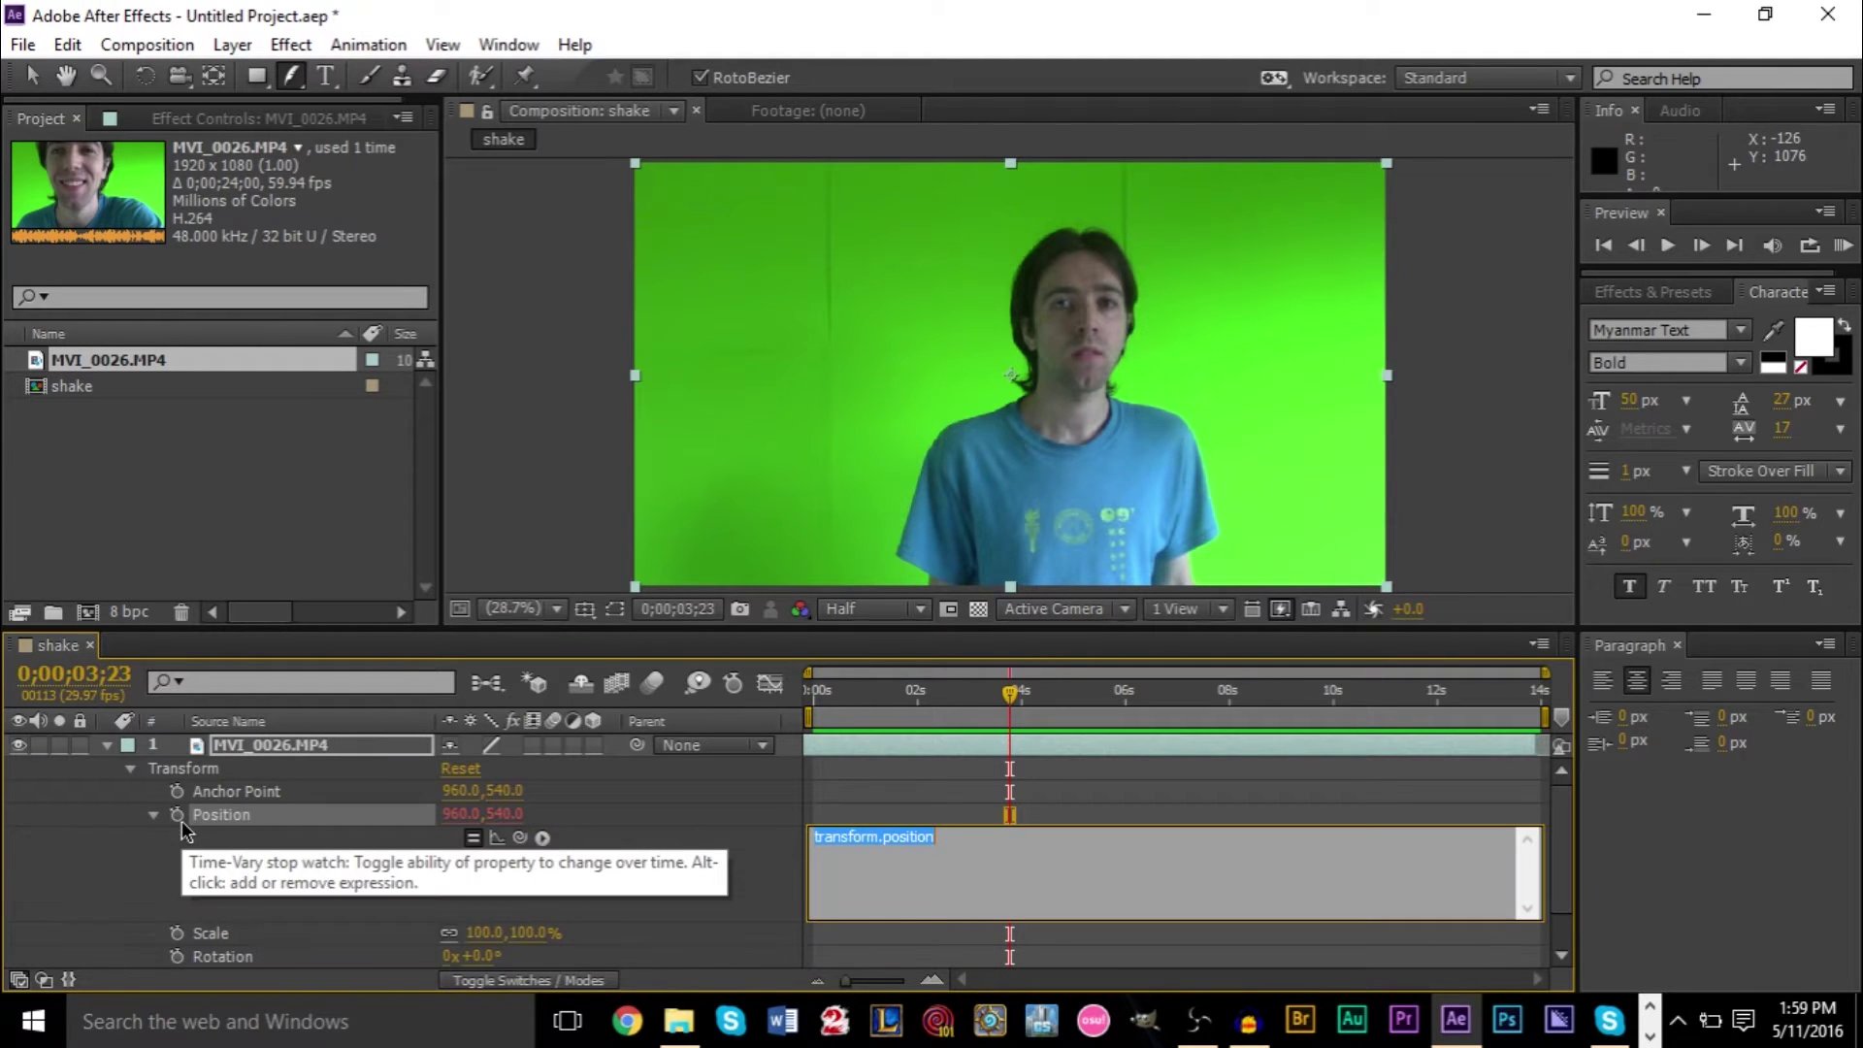
left_click(857, 854)
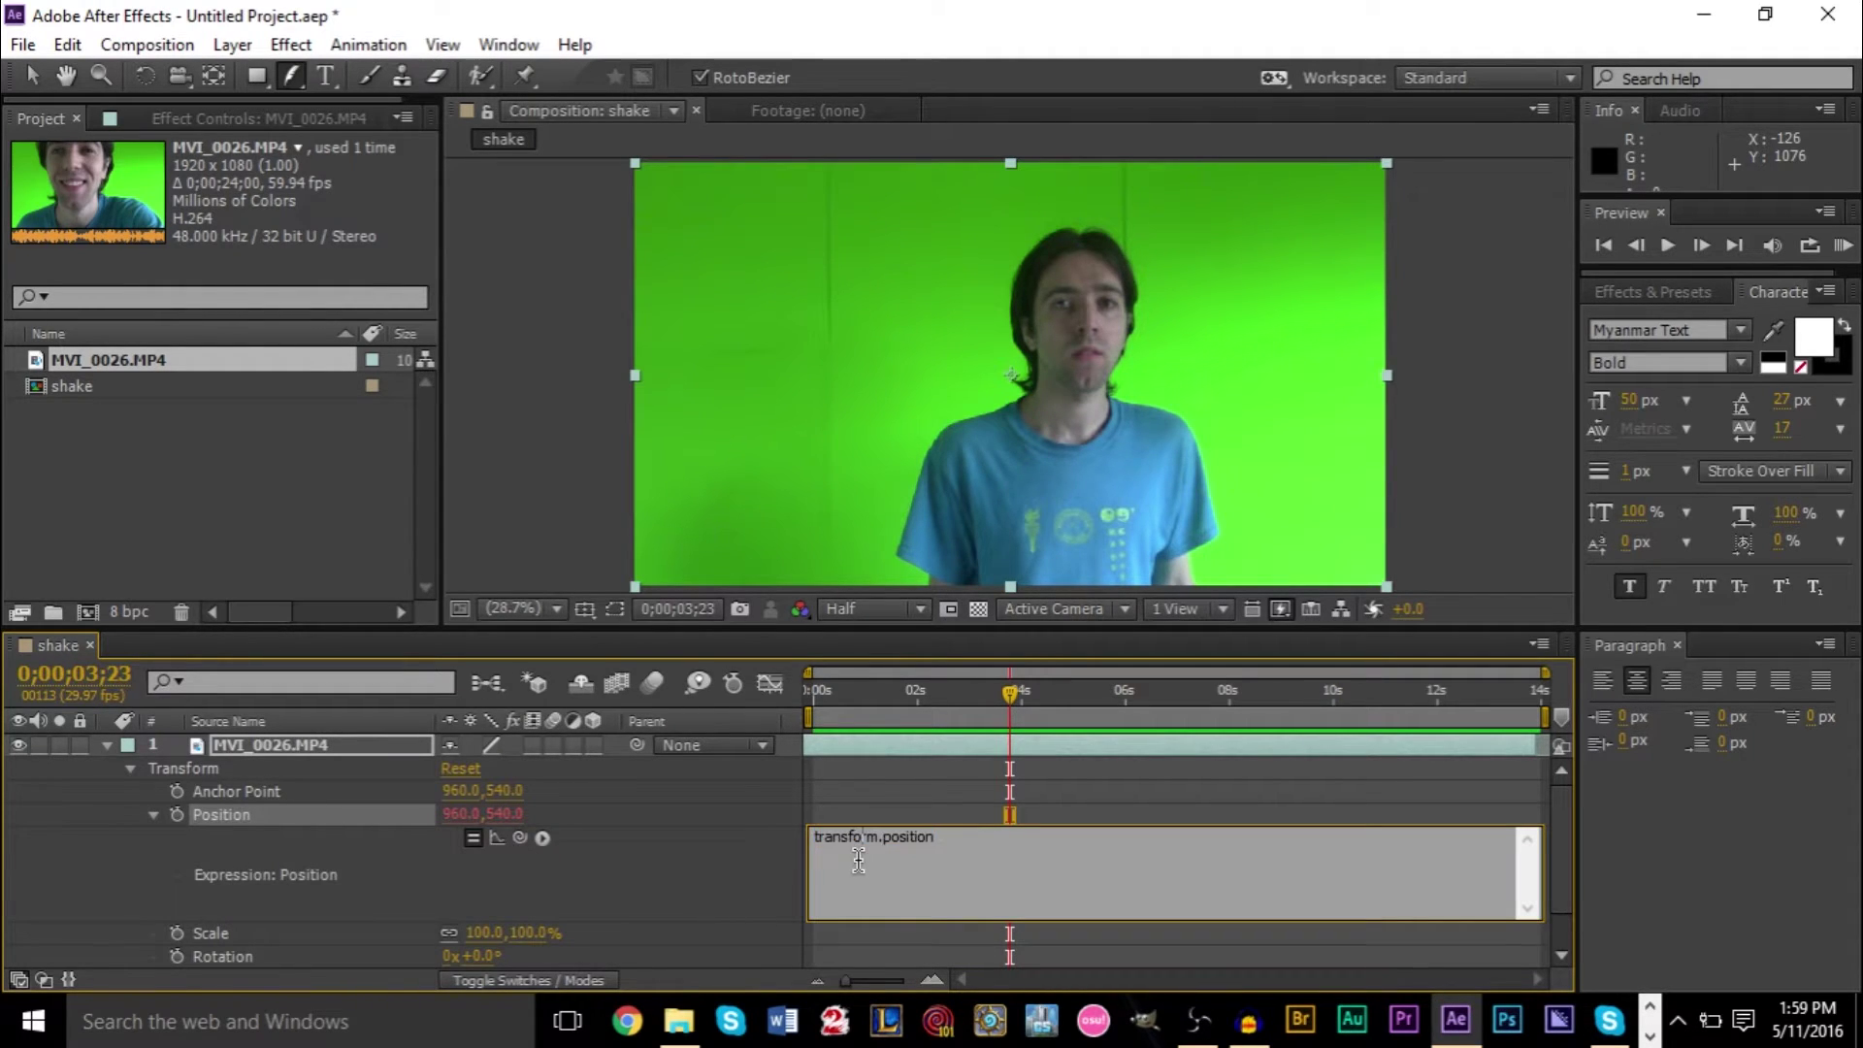
left_click_drag(928, 844, 777, 856)
key("BackSpace")
type("wiggle(10,100);")
key("Return")
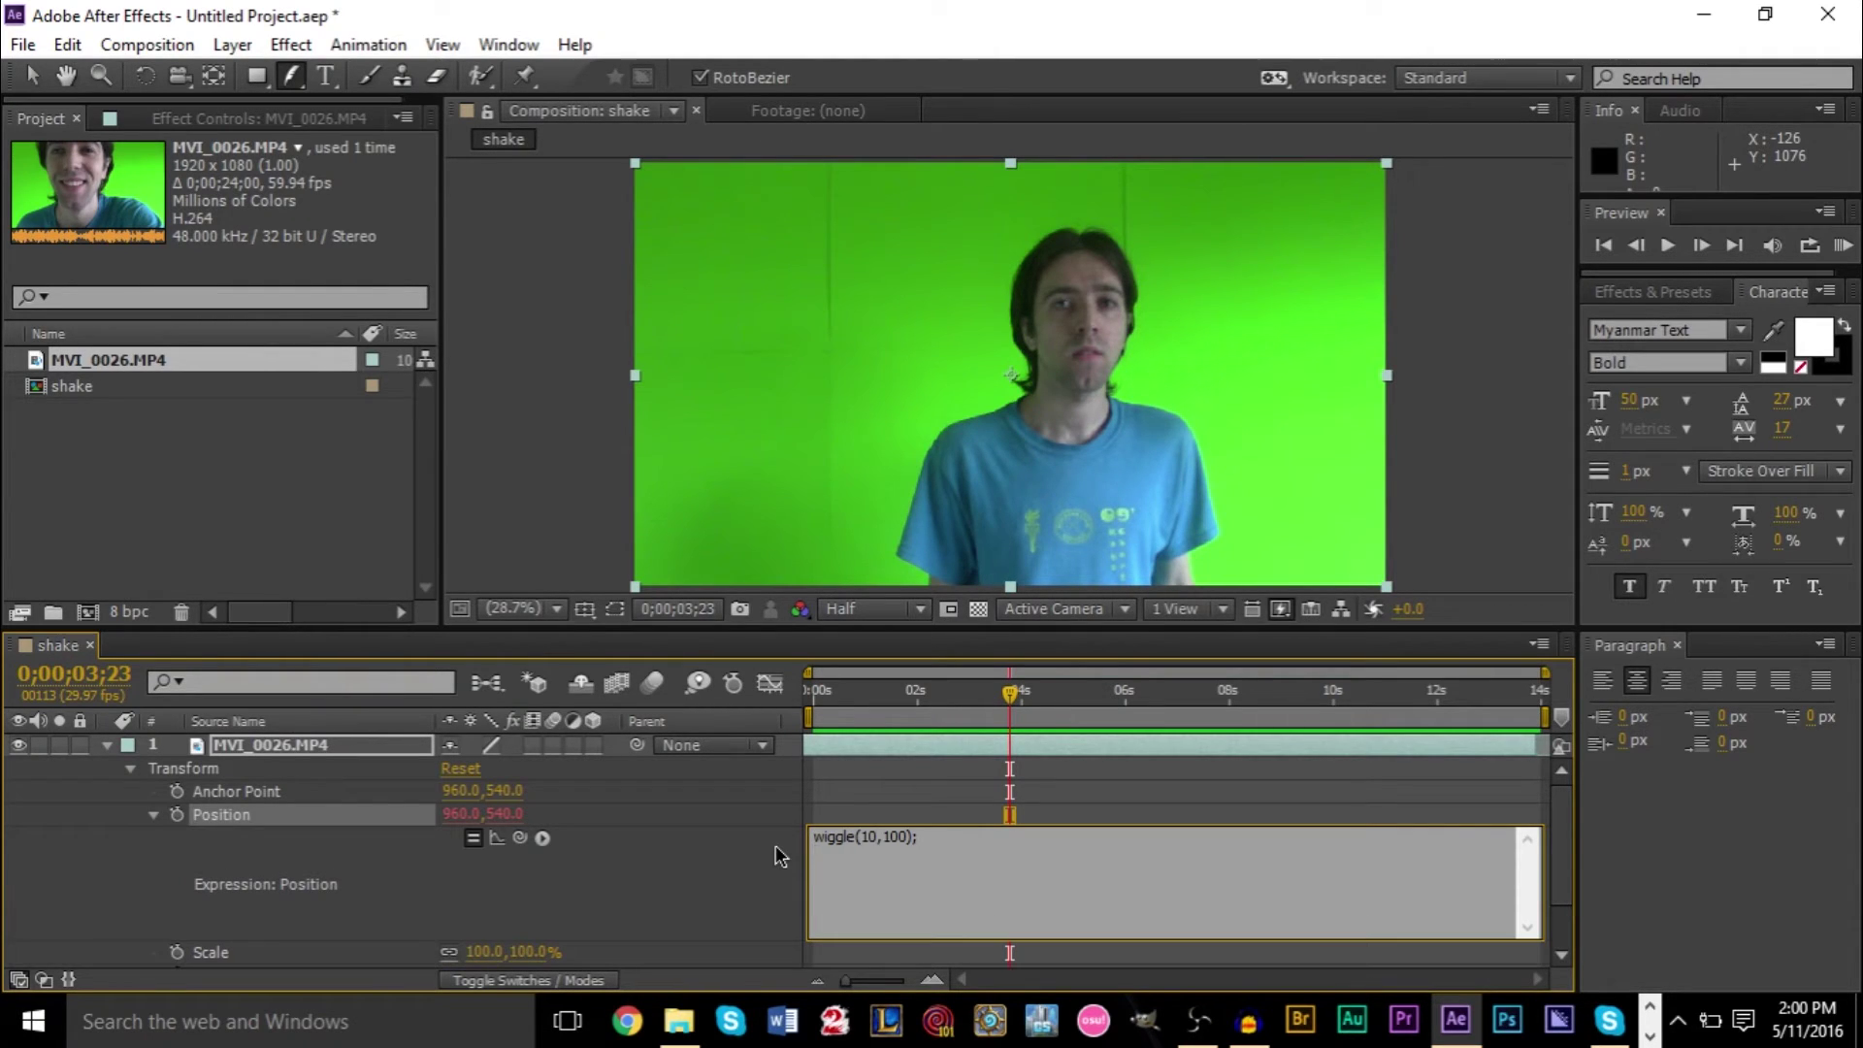
left_click(911, 791)
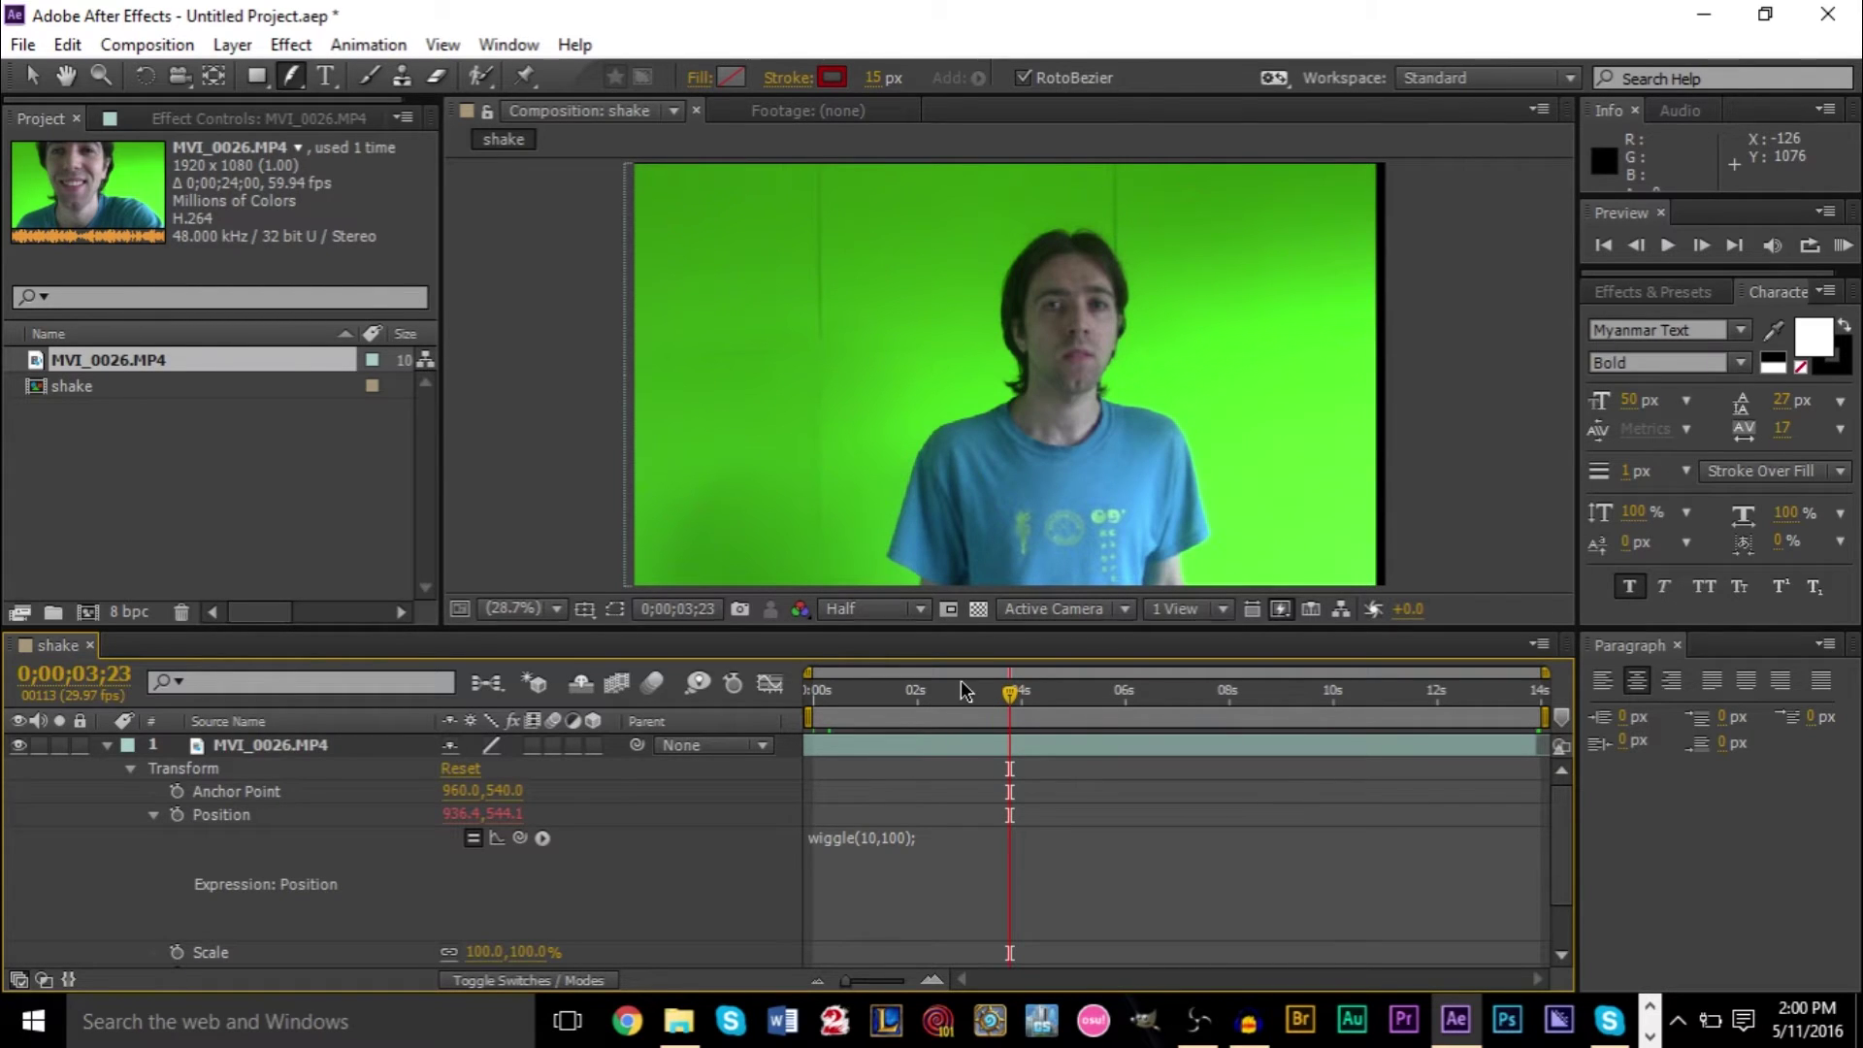
left_click(1007, 707)
left_click_drag(893, 718, 763, 691)
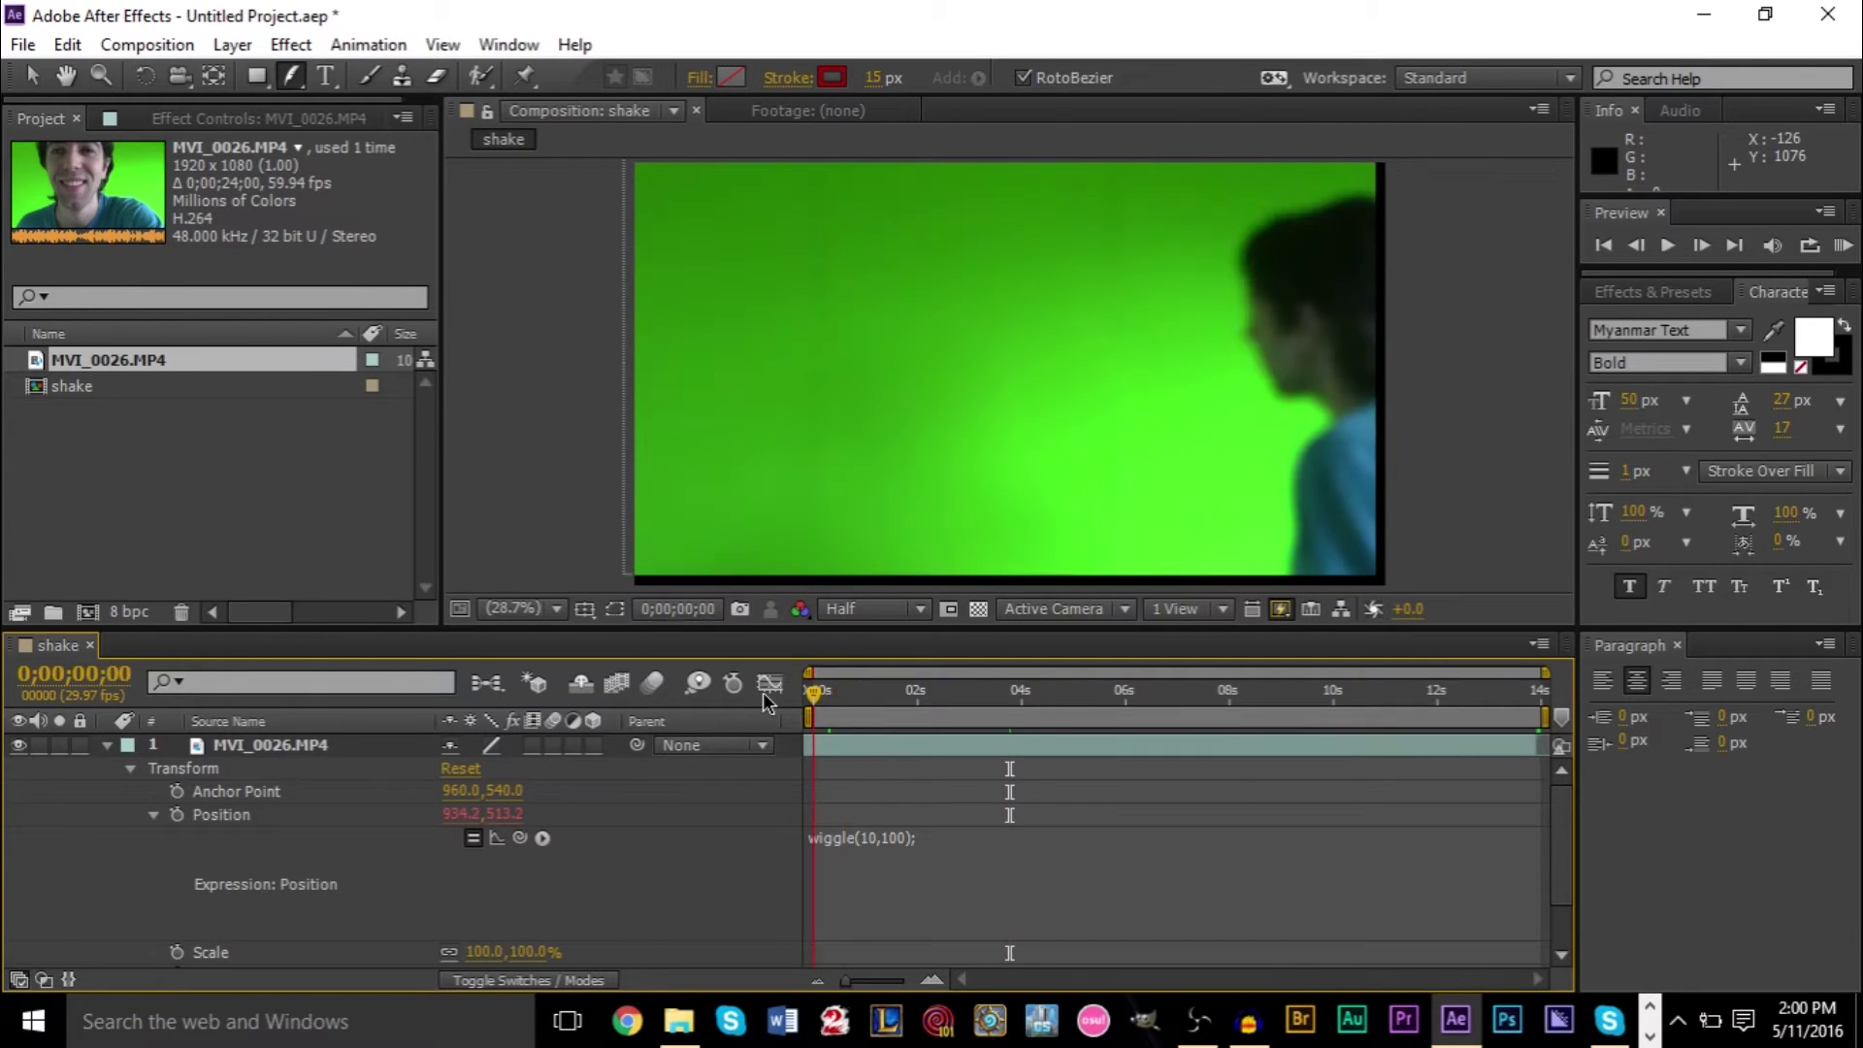
left_click(965, 691)
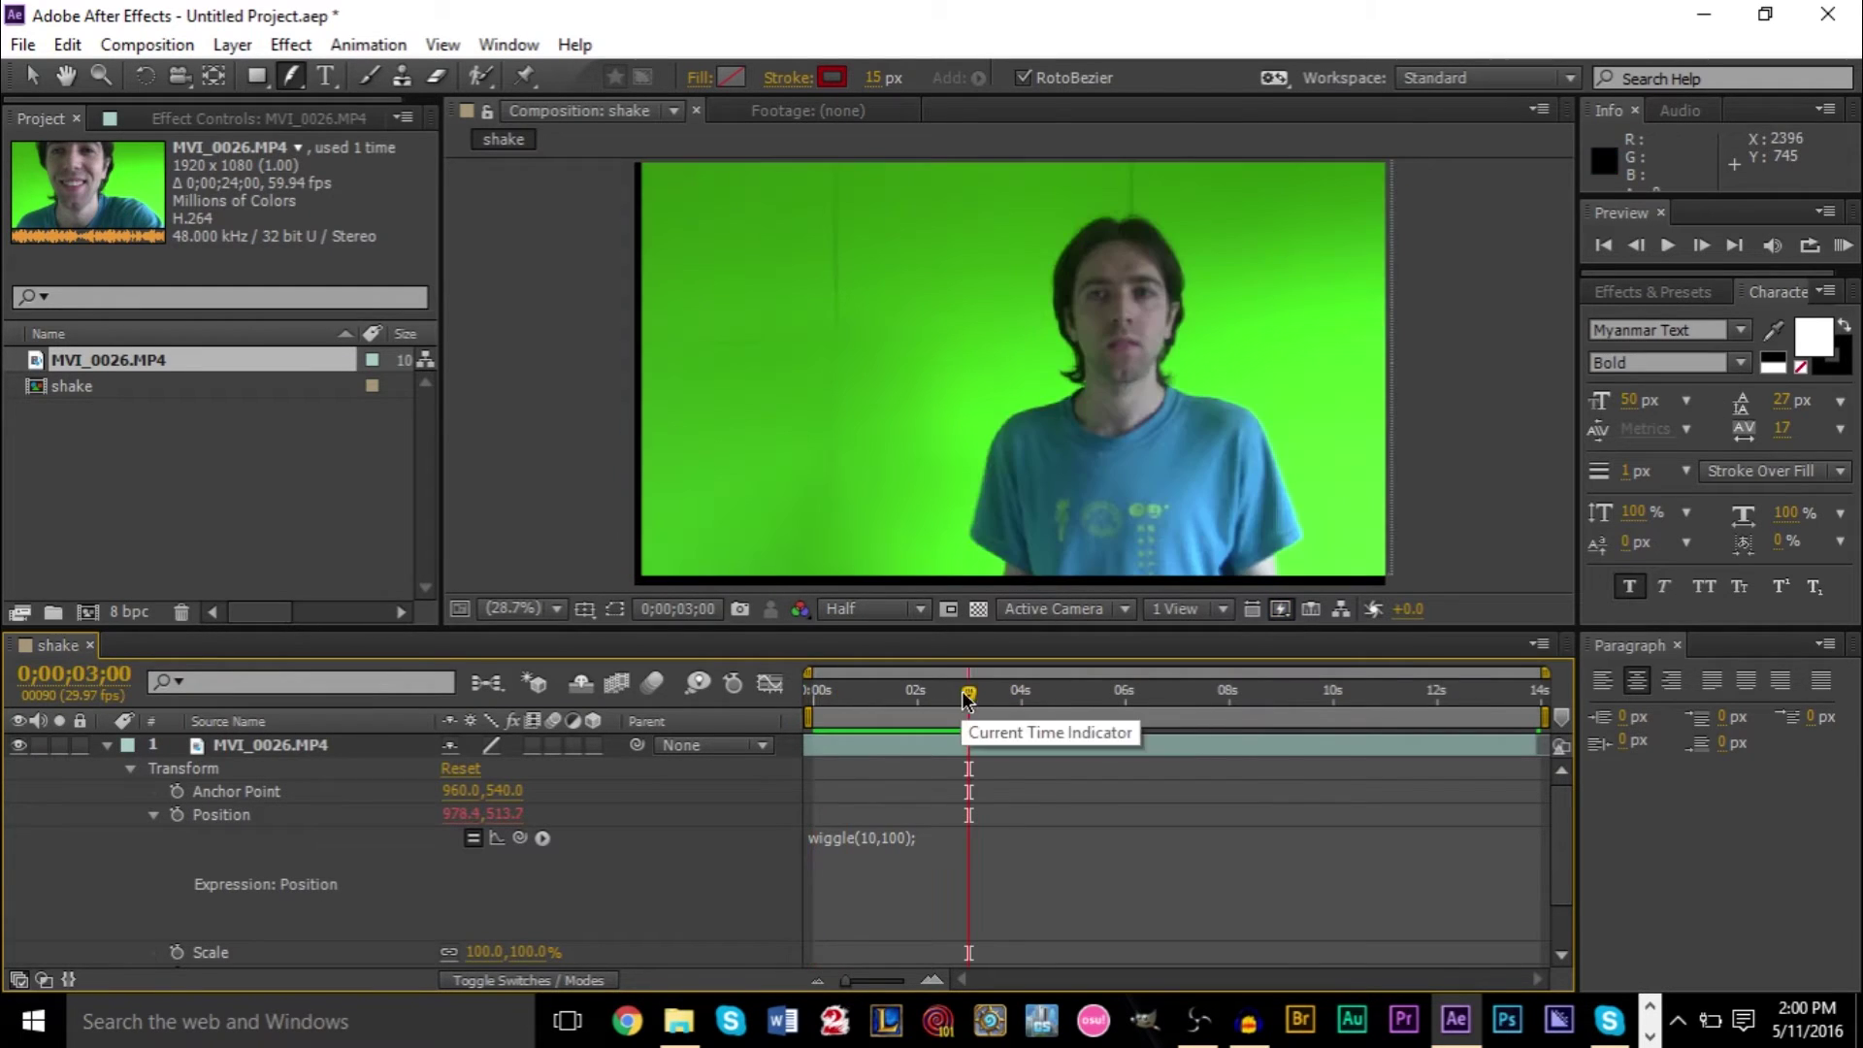
left_click_drag(965, 728, 801, 710)
key("space")
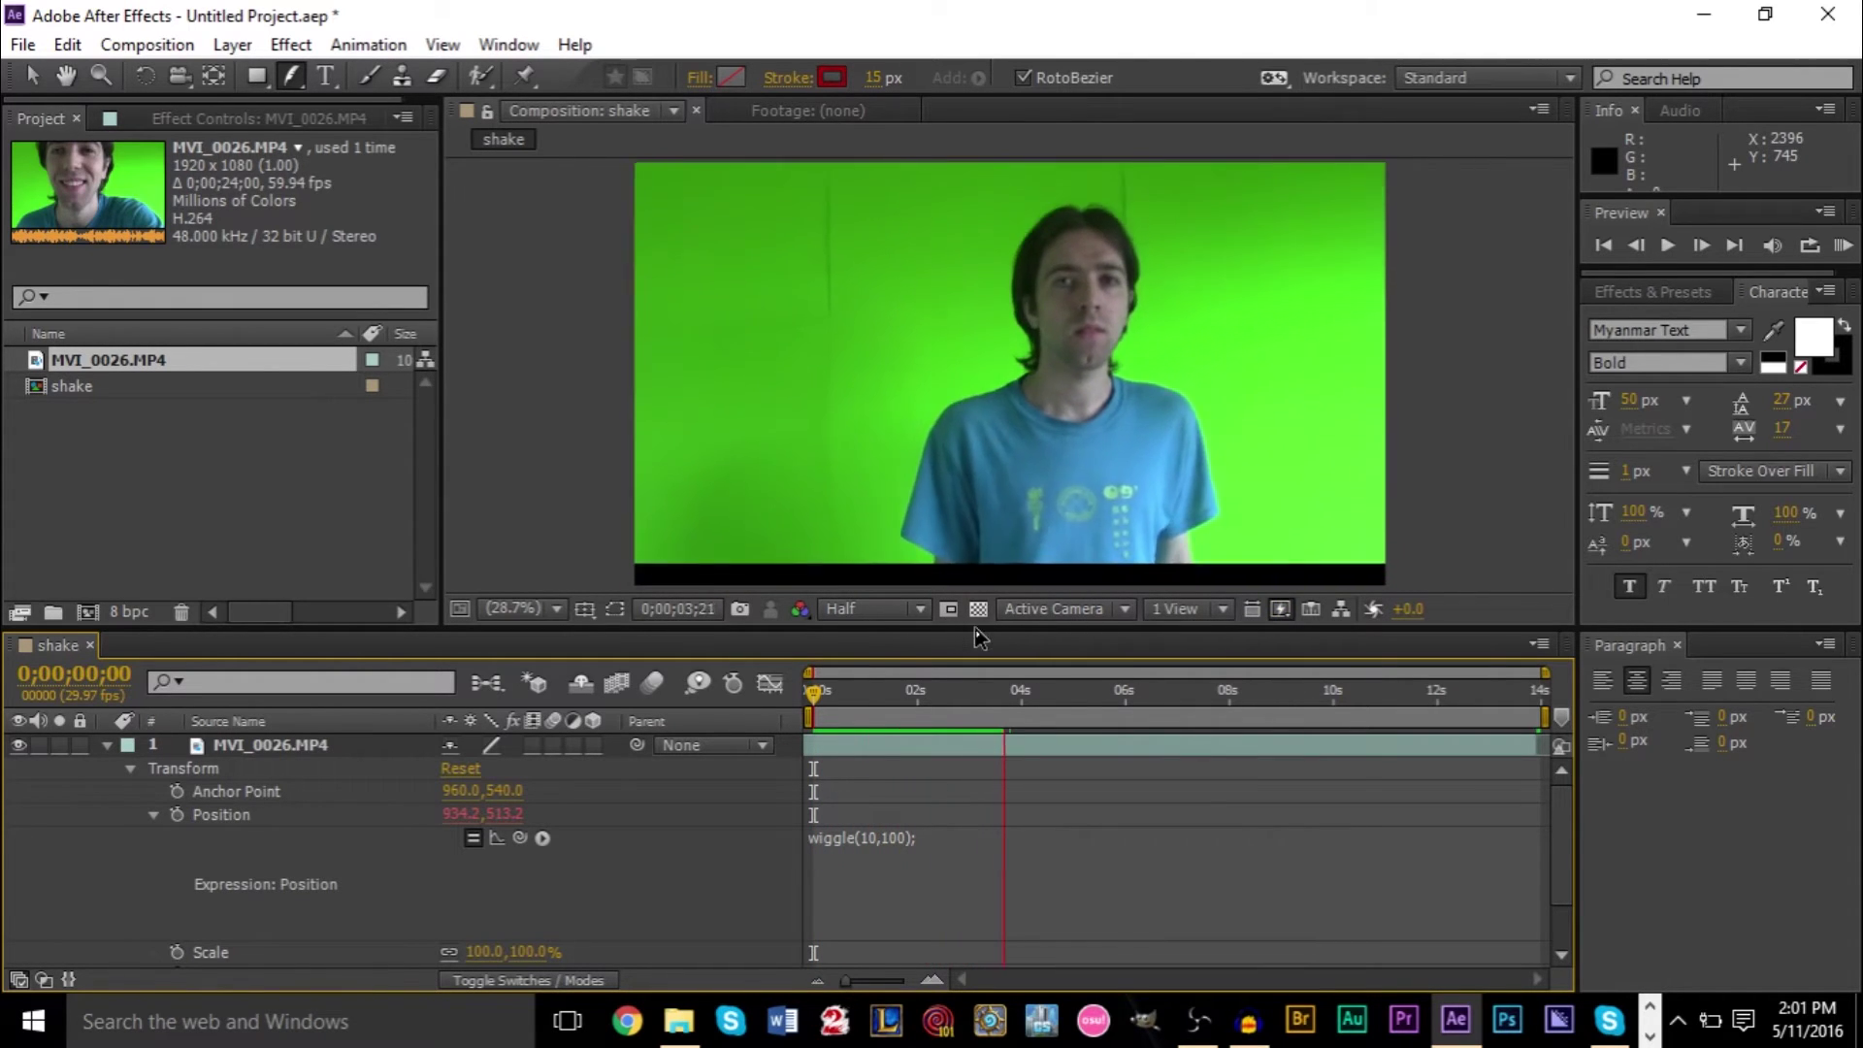
left_click(1022, 693)
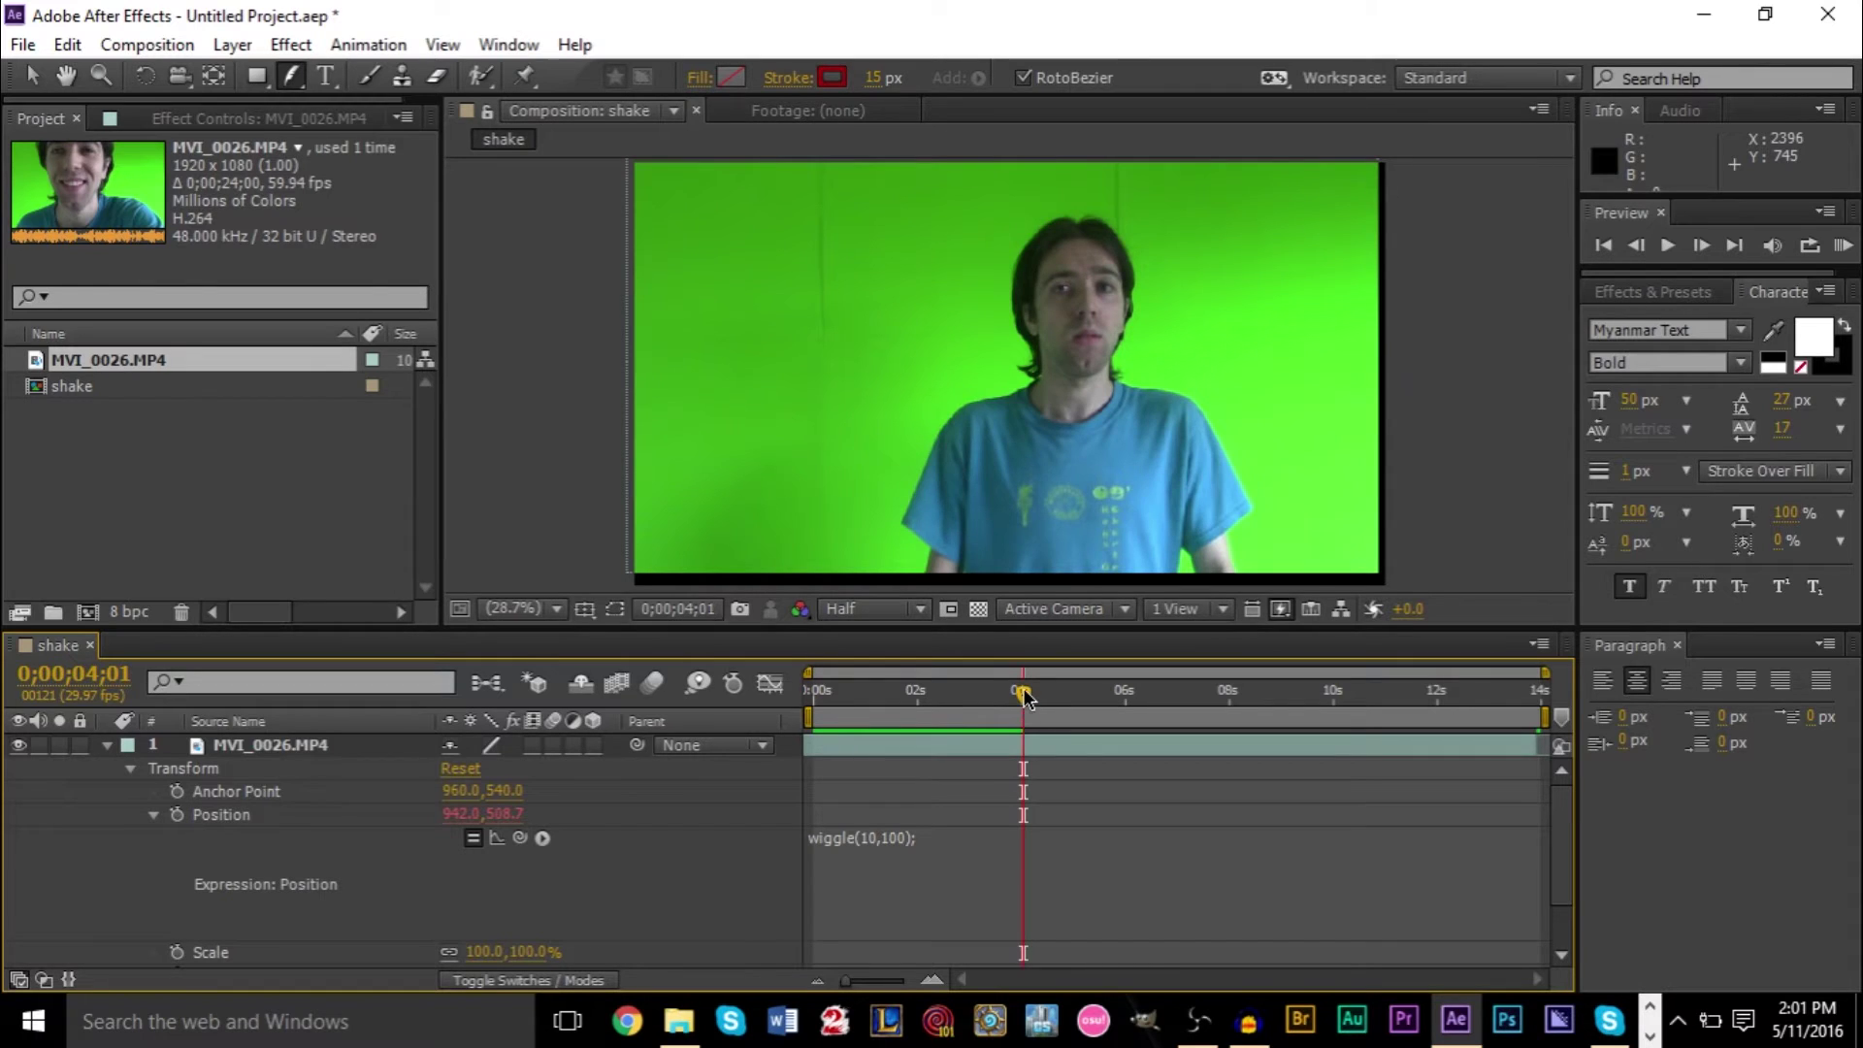
left_click_drag(1023, 693, 815, 693)
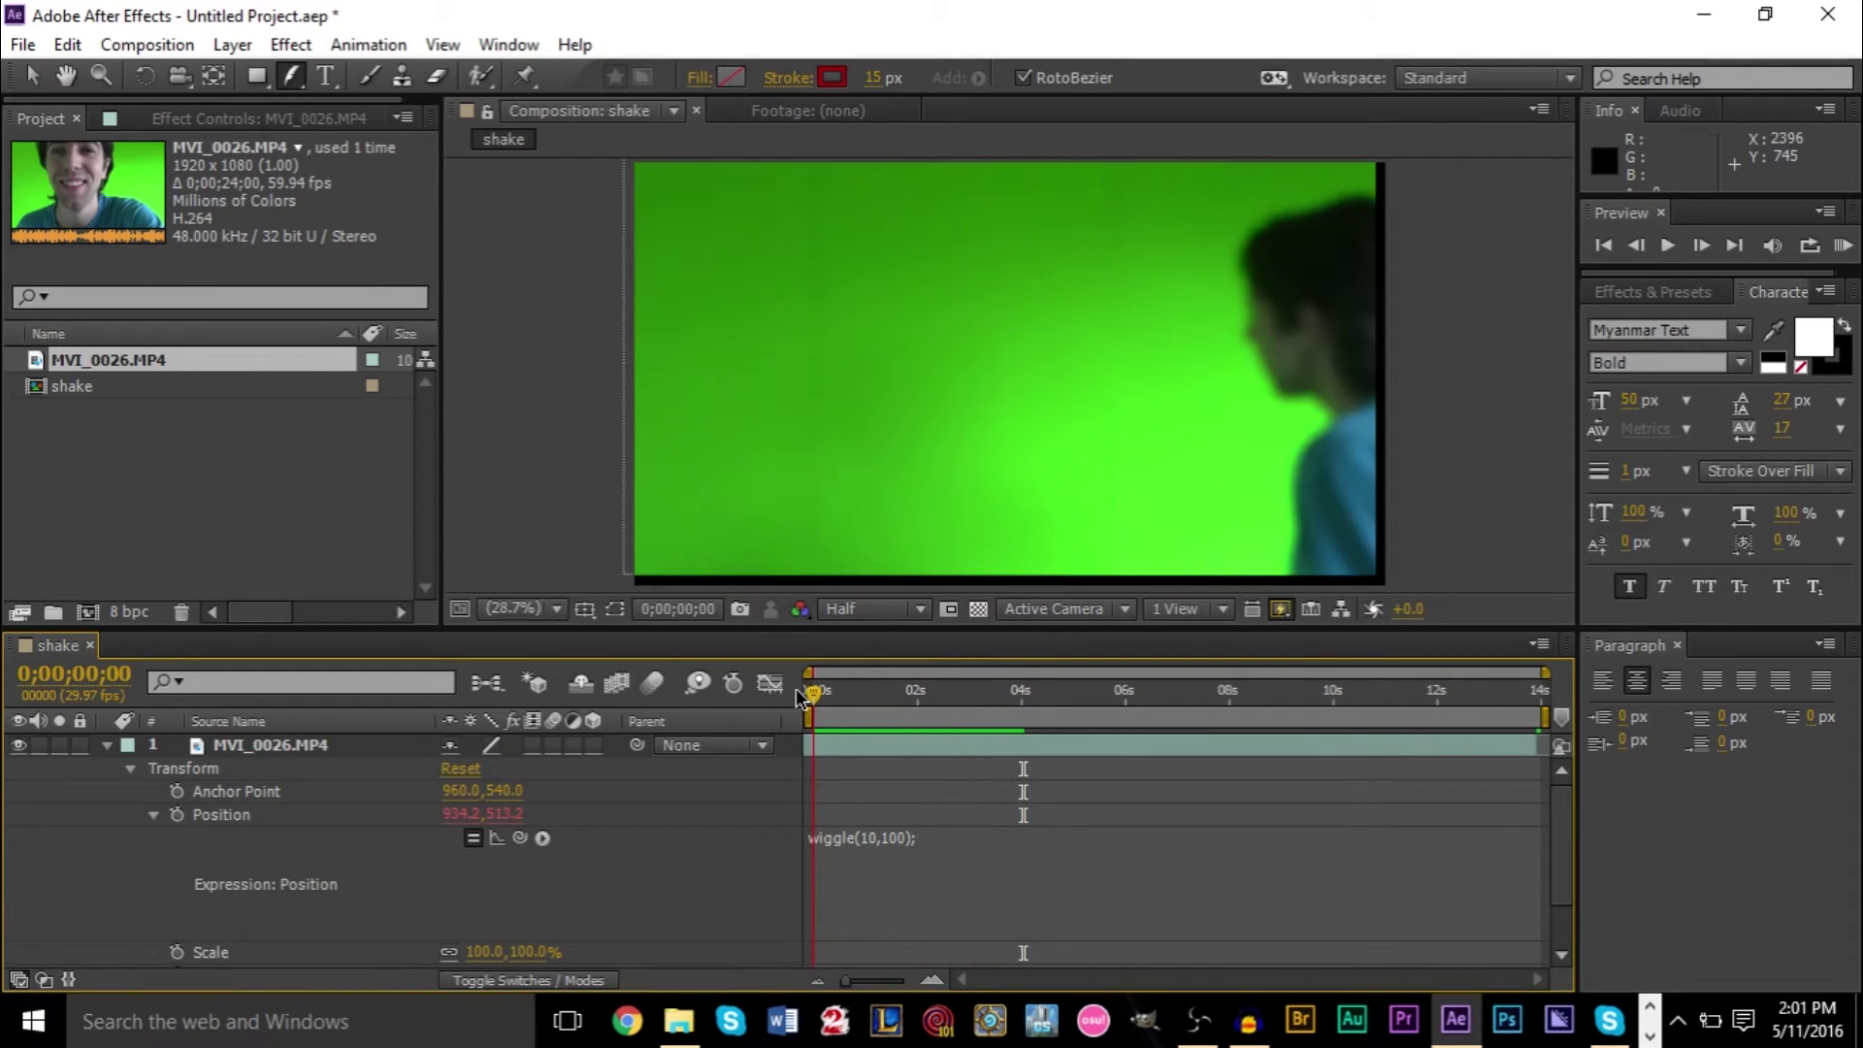
key("space")
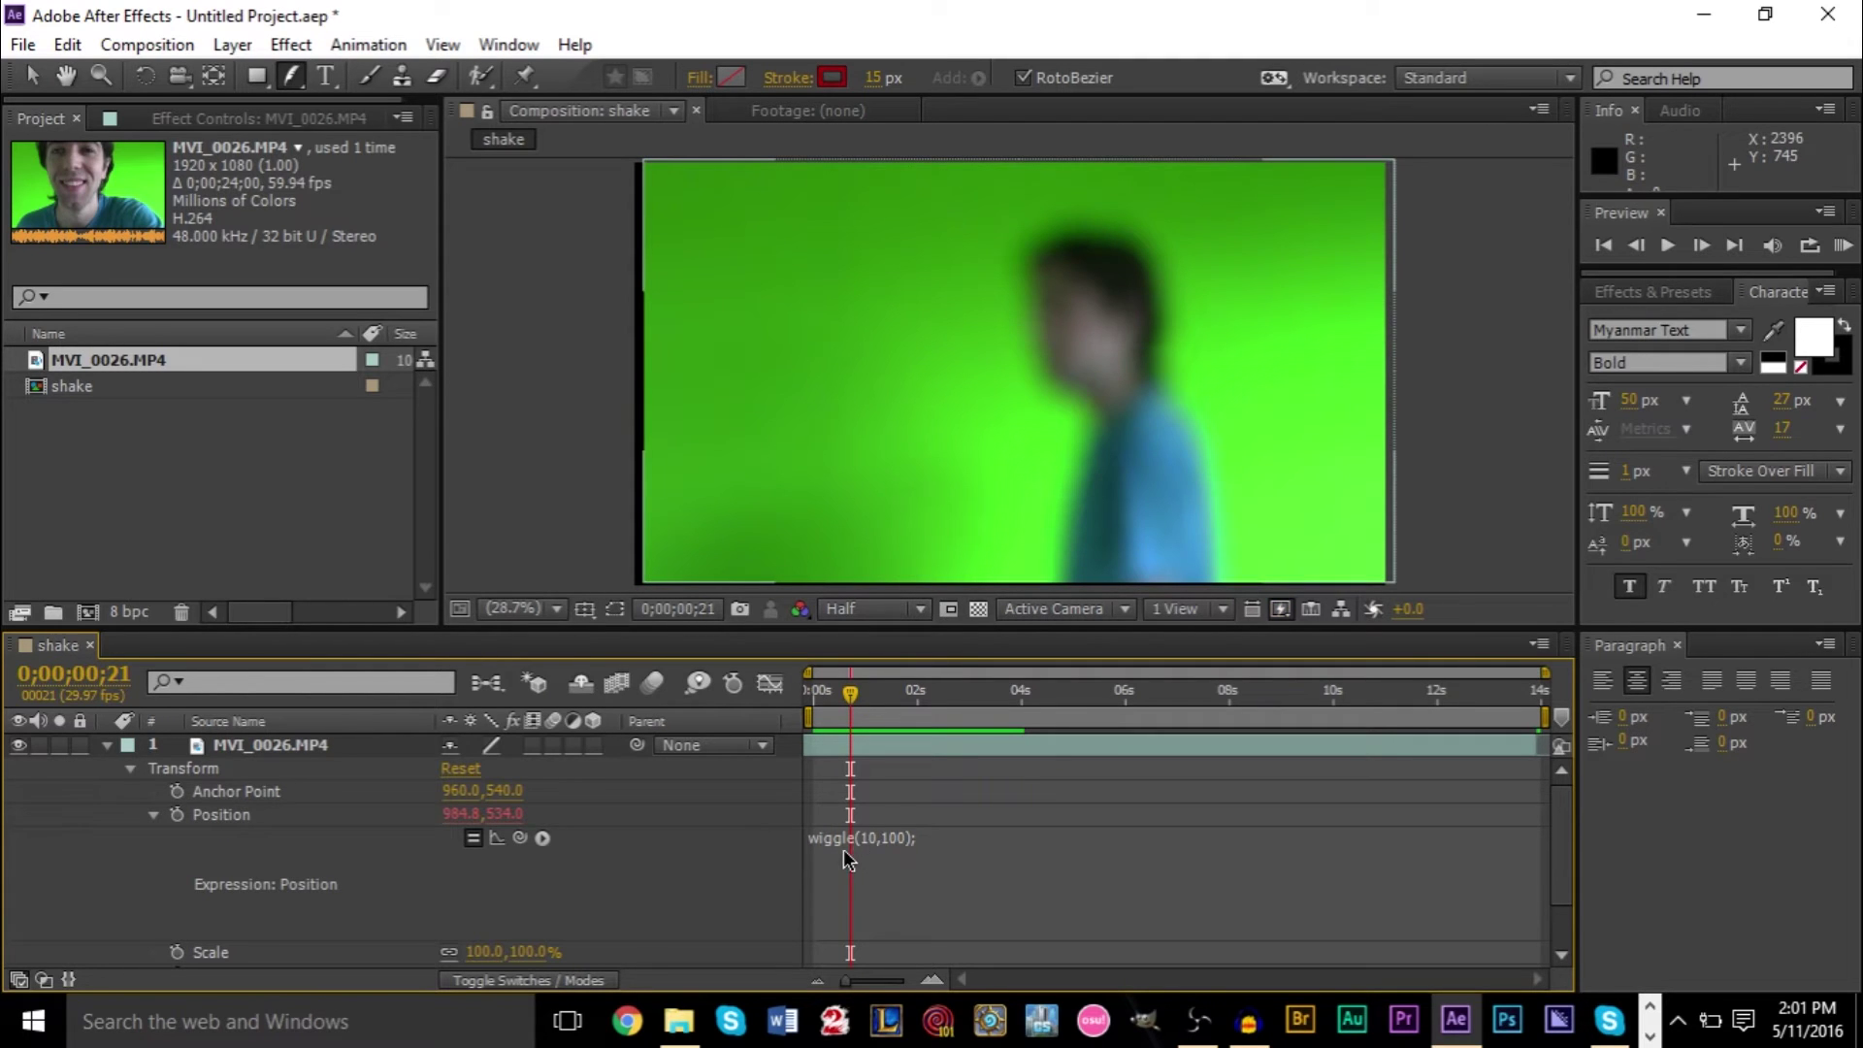
left_click_drag(920, 694, 883, 773)
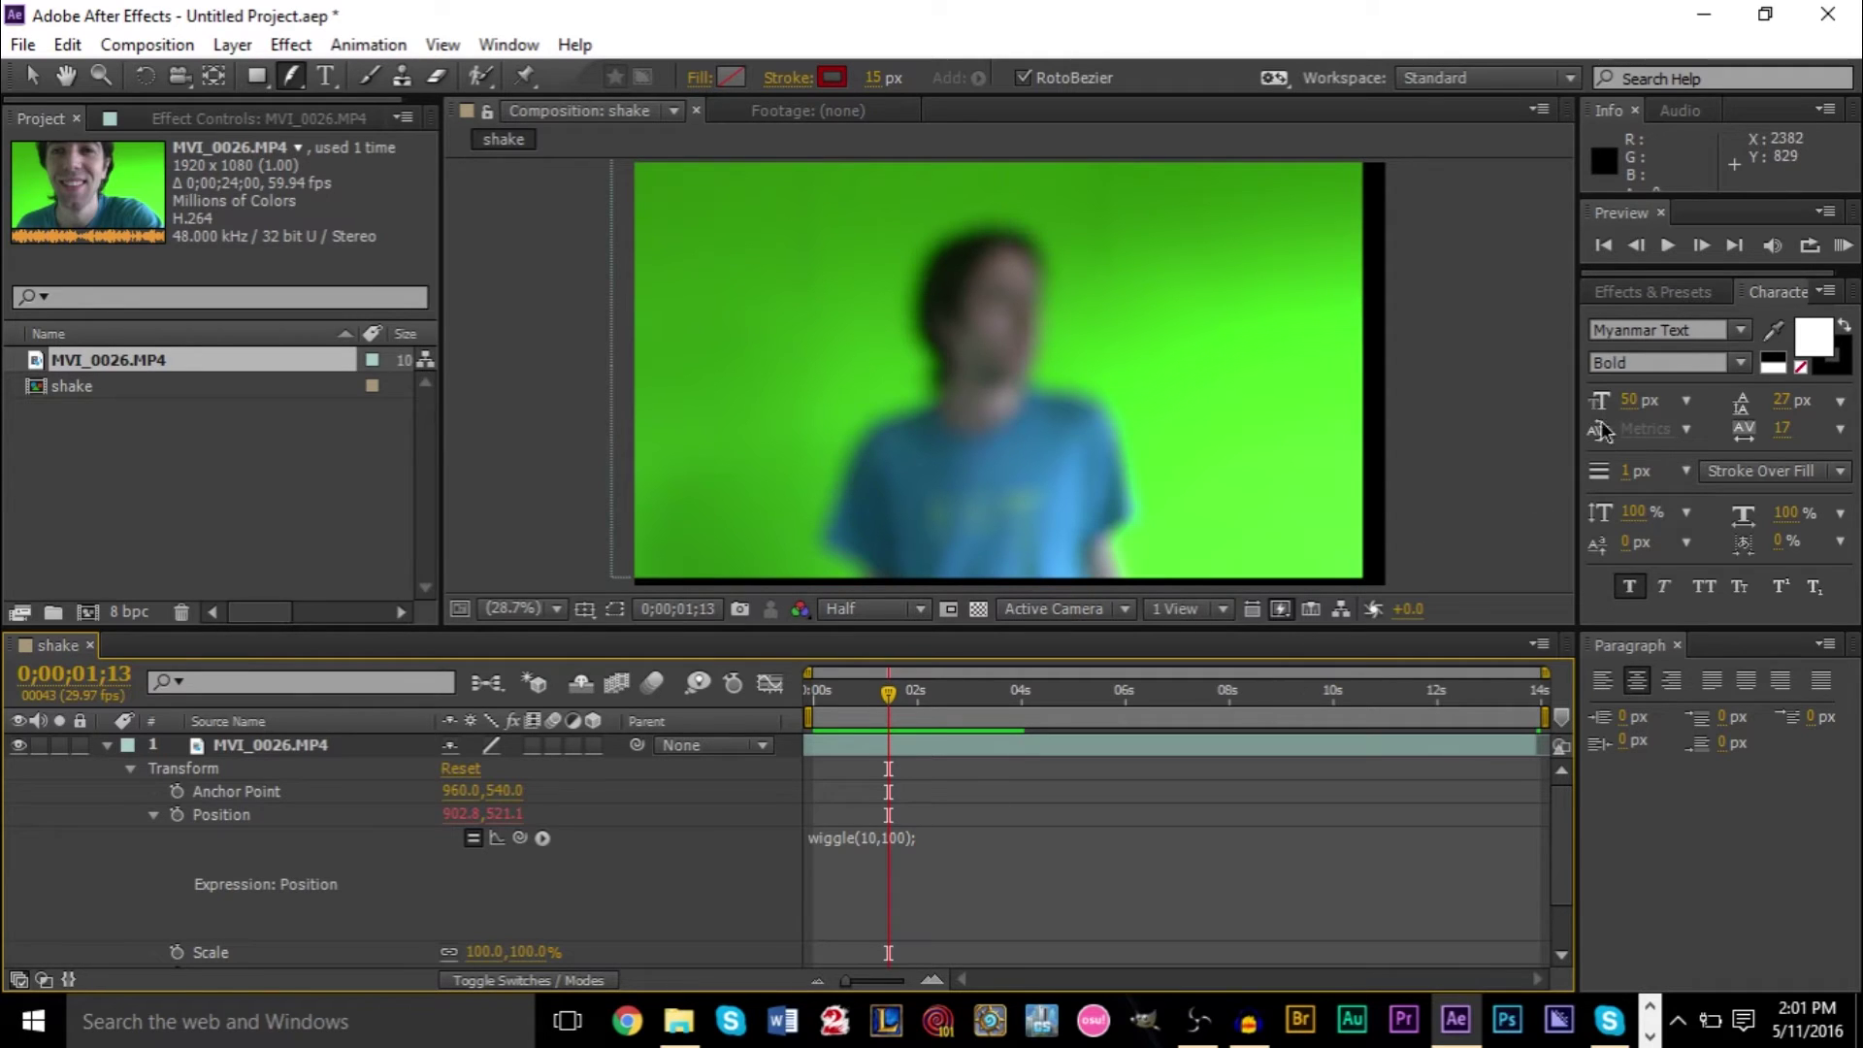
- Search Effects & Presets for 'slider' and apply Slider Control to the MVI_0026.MP4 layer
left_click(1635, 289)
left_click(1673, 320)
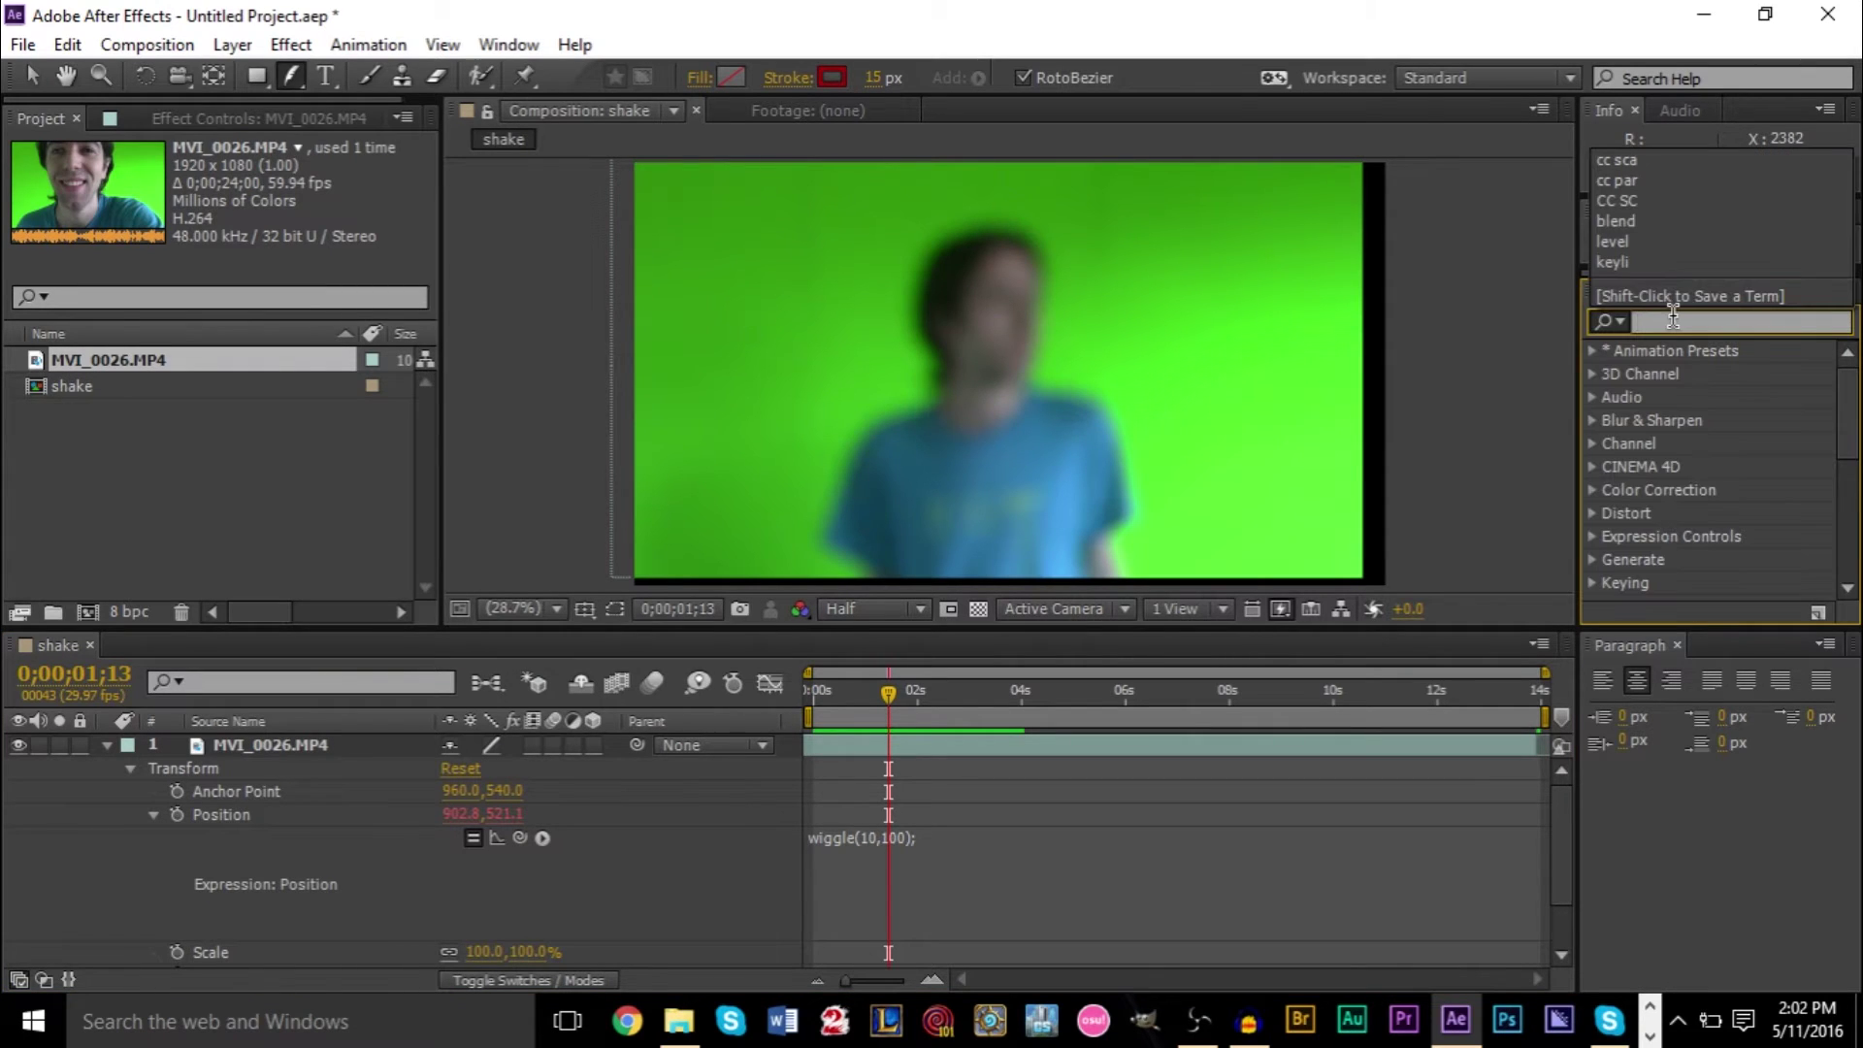
type("slider")
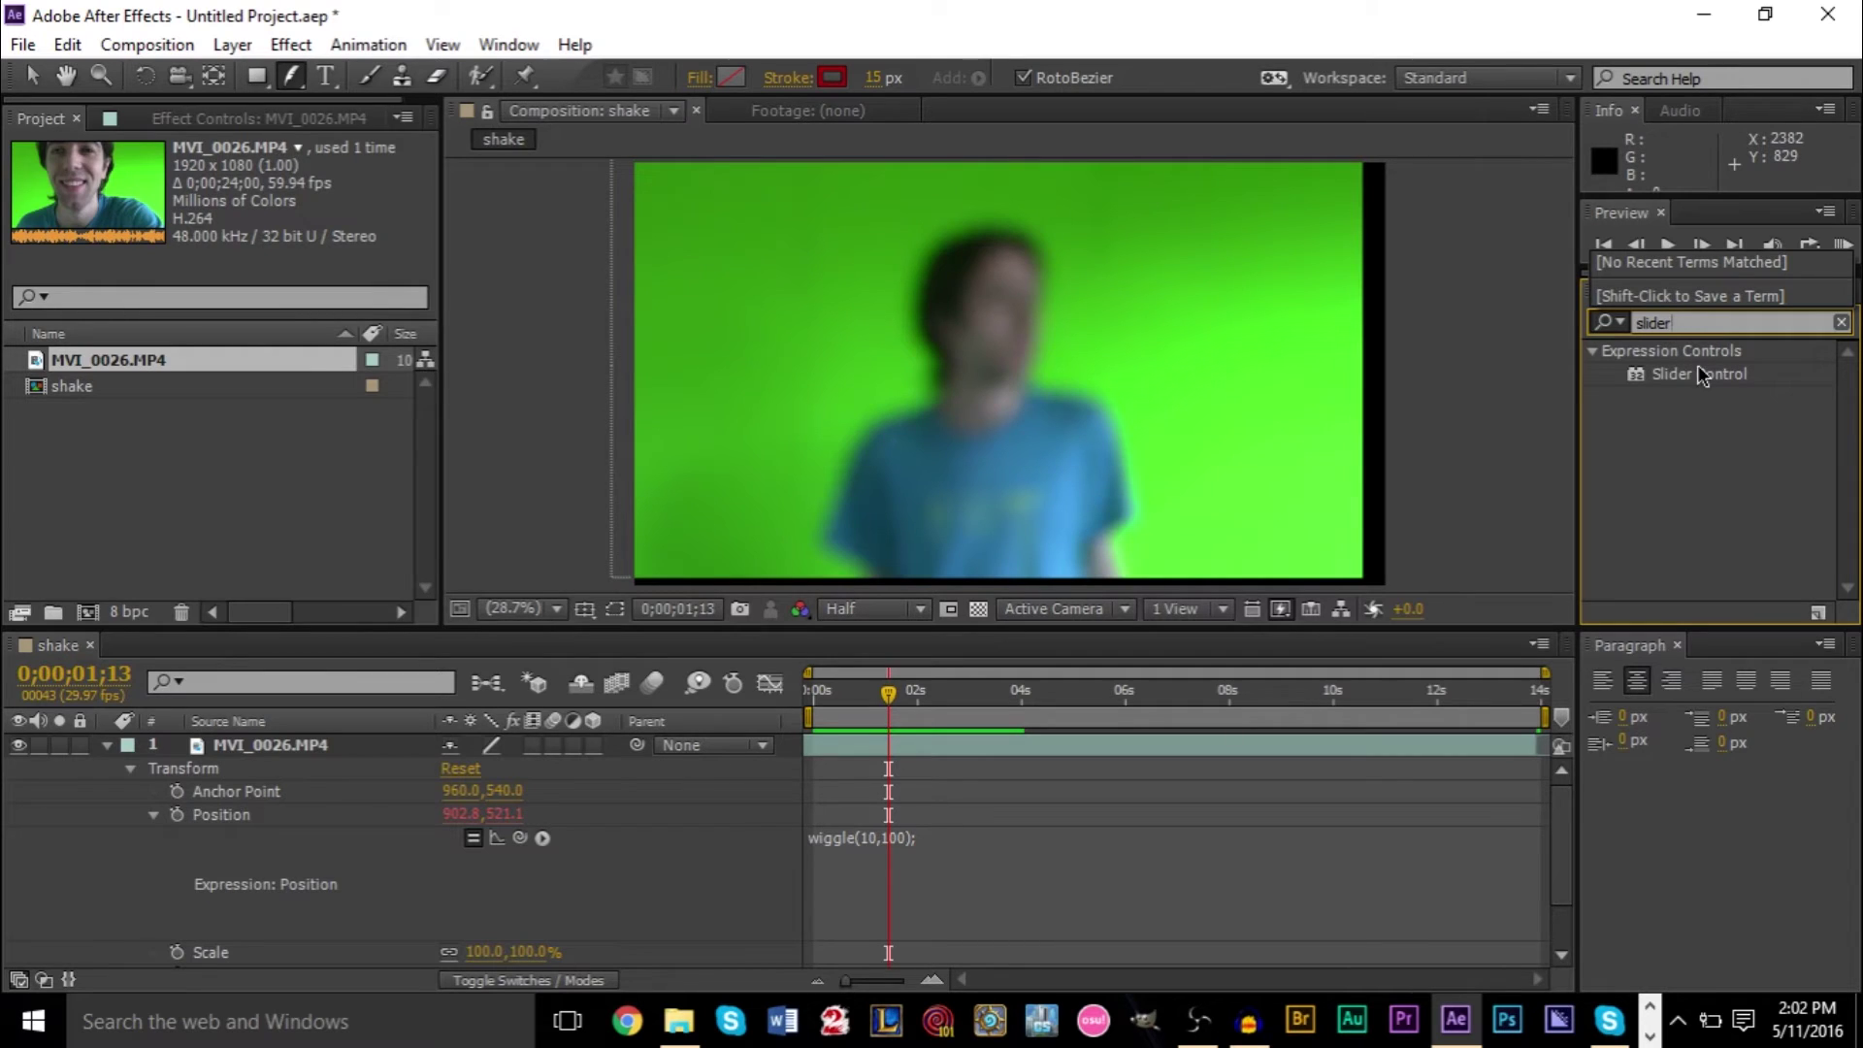
left_click(1694, 392)
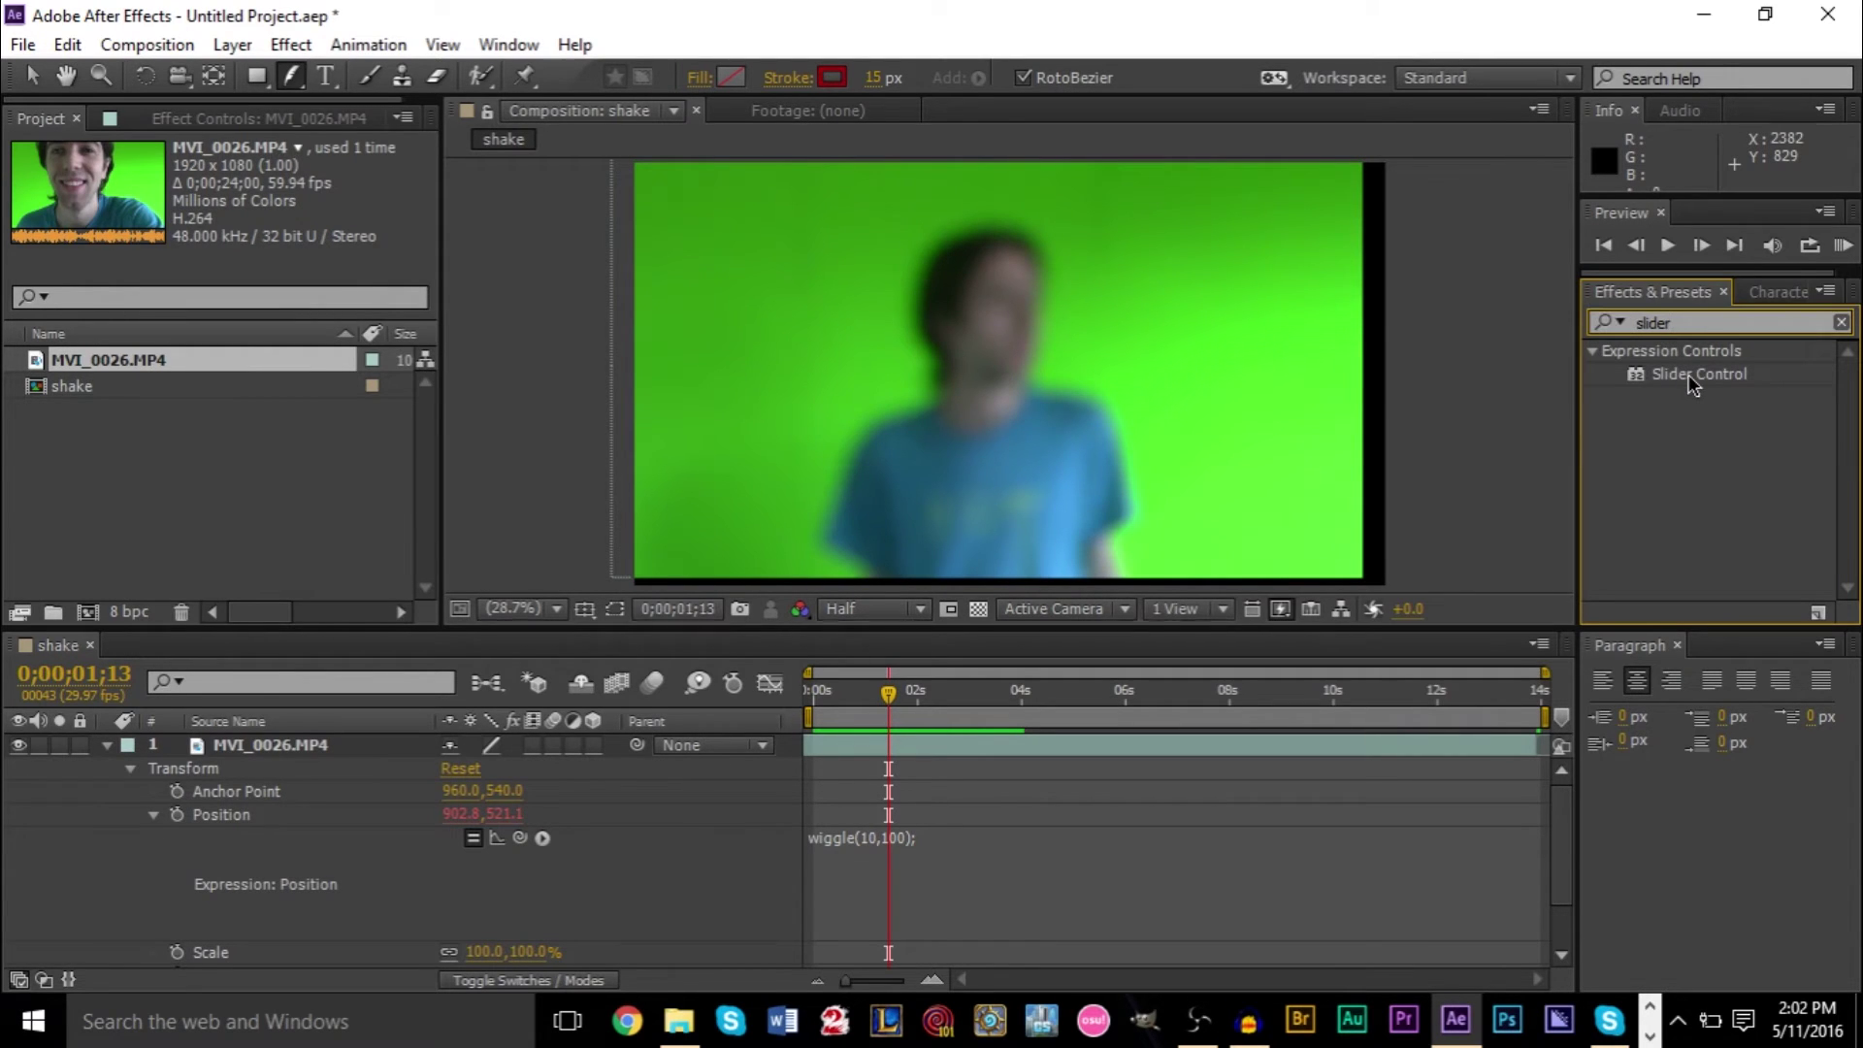
left_click(1687, 374)
left_click_drag(1464, 495, 924, 753)
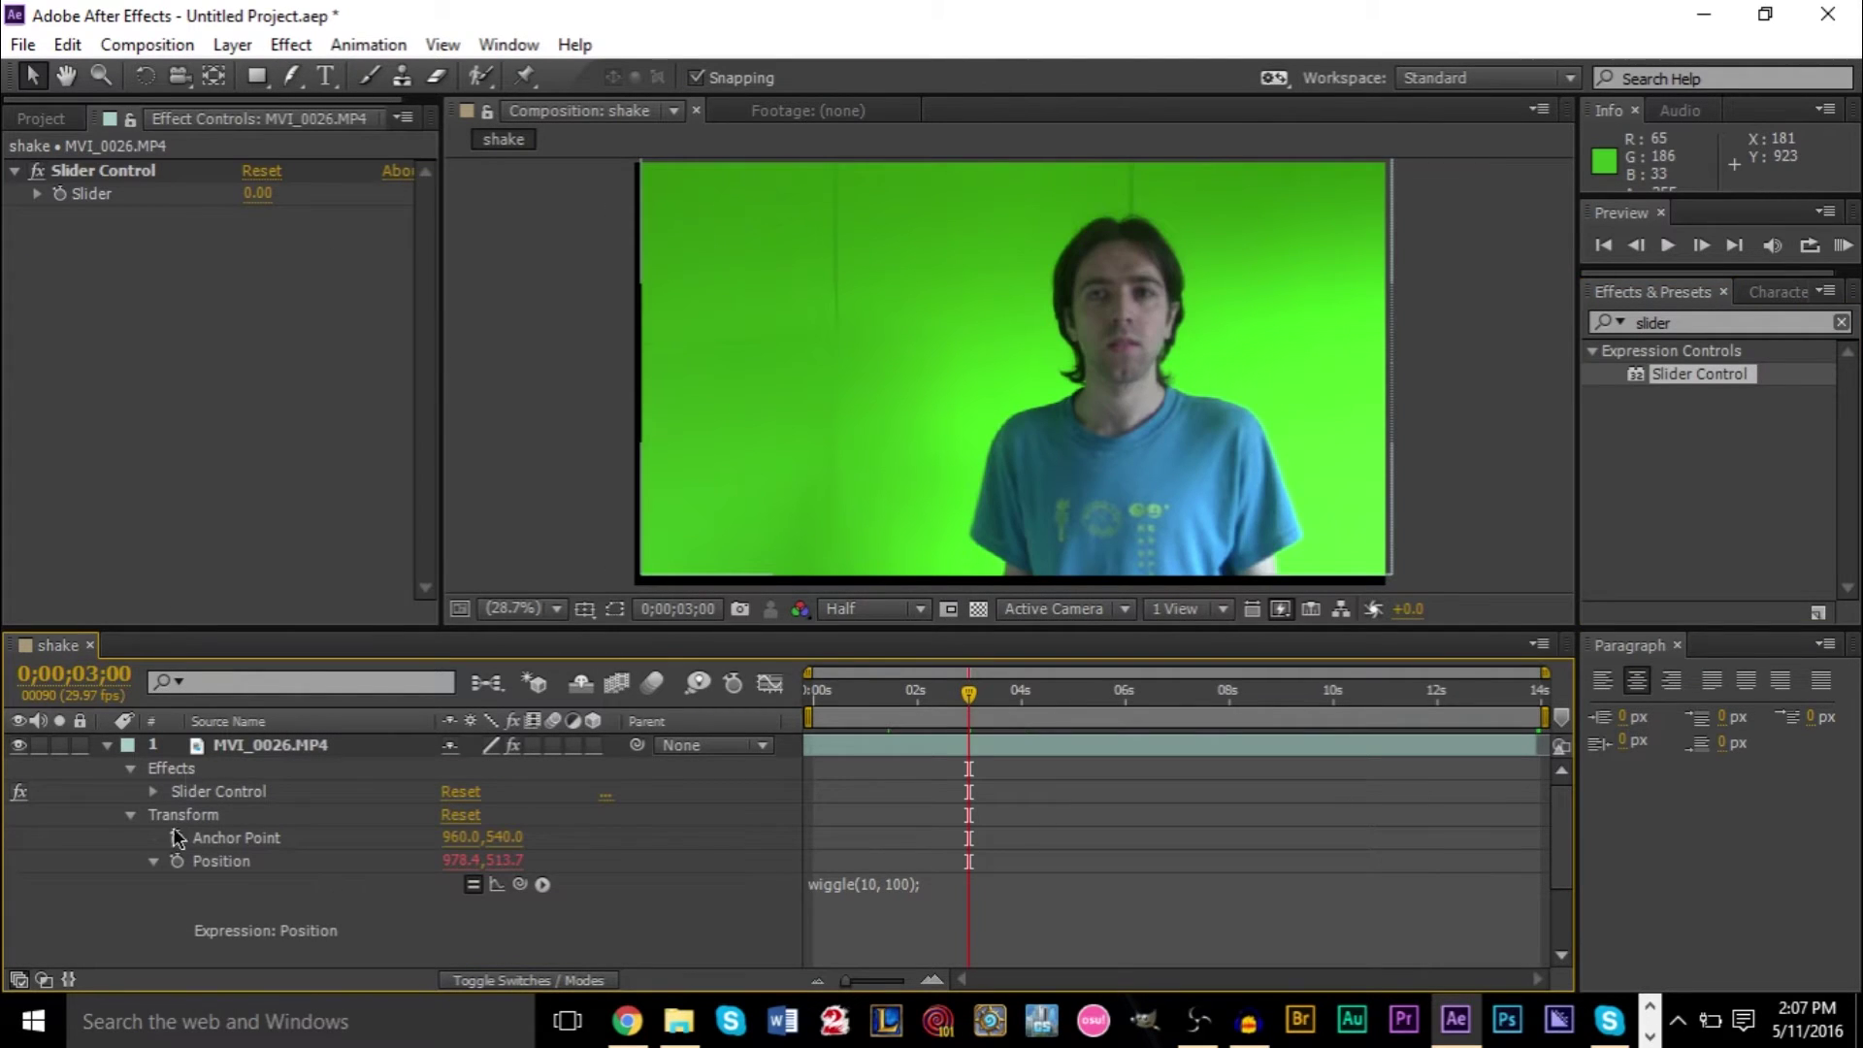
- Expand Effects > Slider Control in the timeline to show the Slider value 0.00
left_click(130, 769)
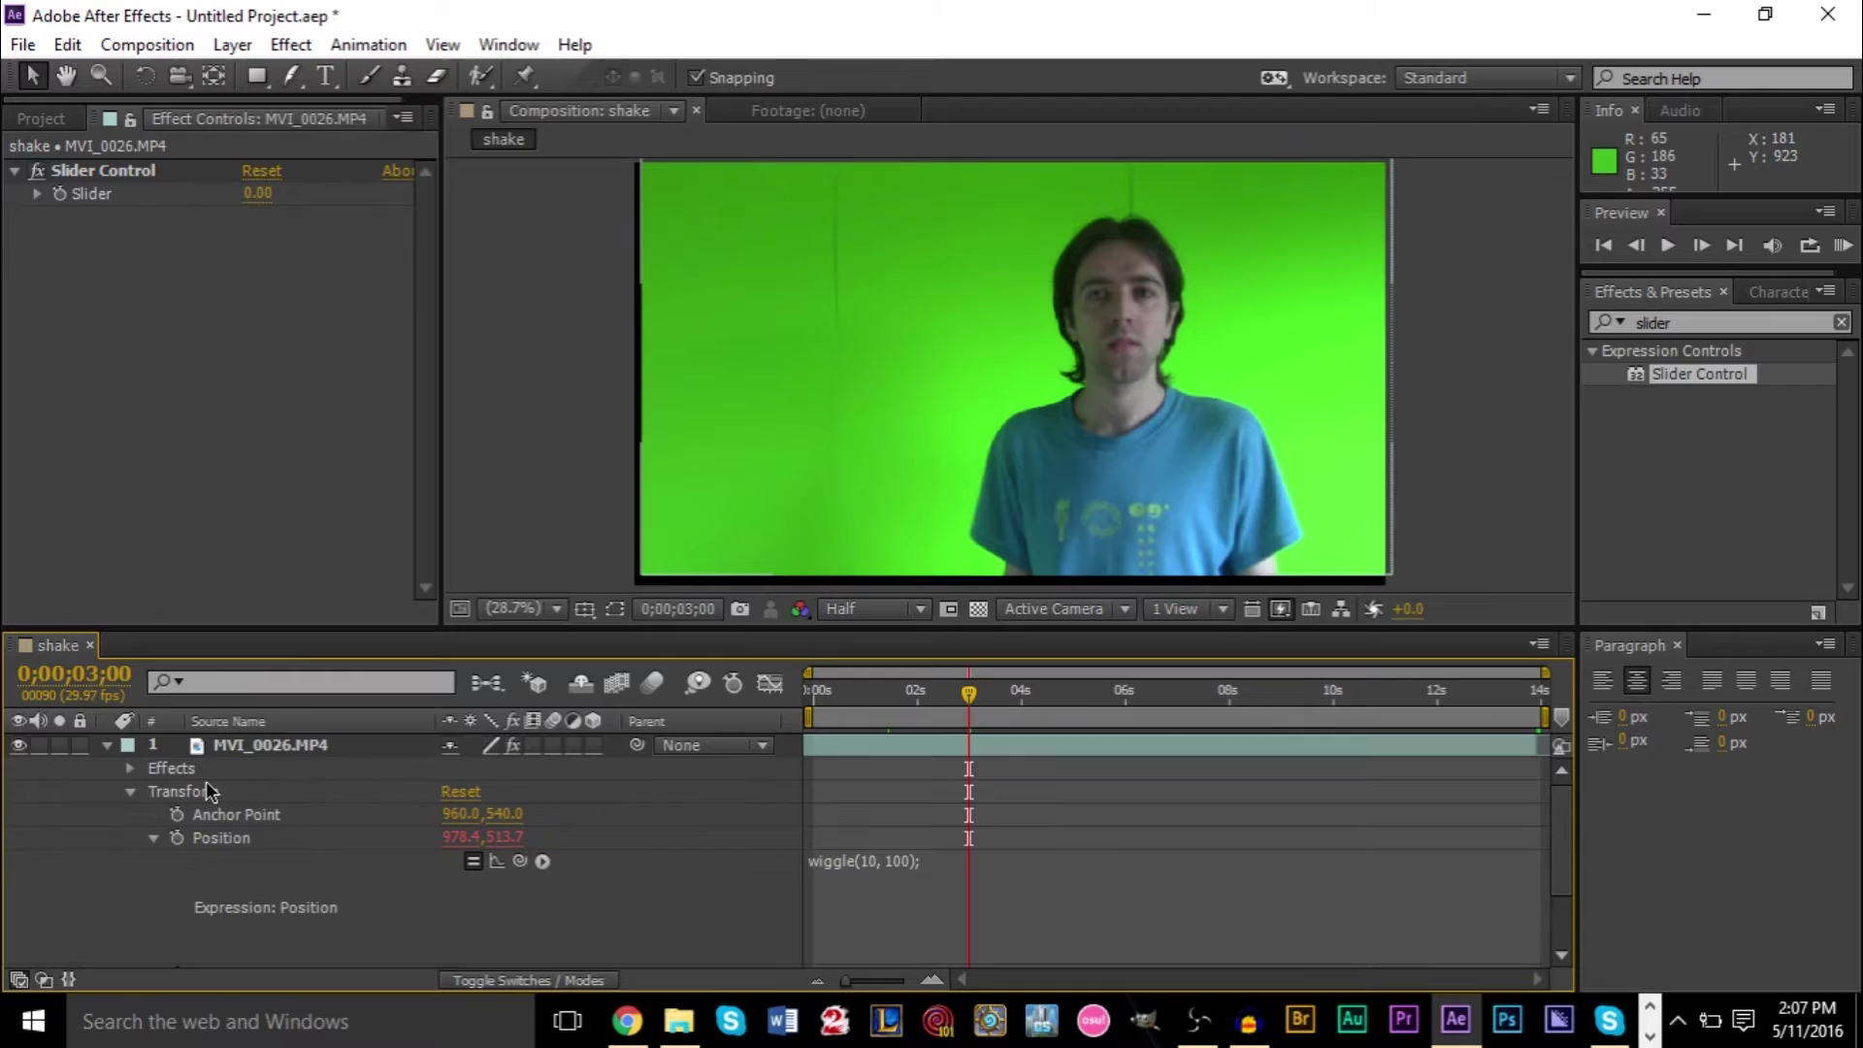
left_click(130, 769)
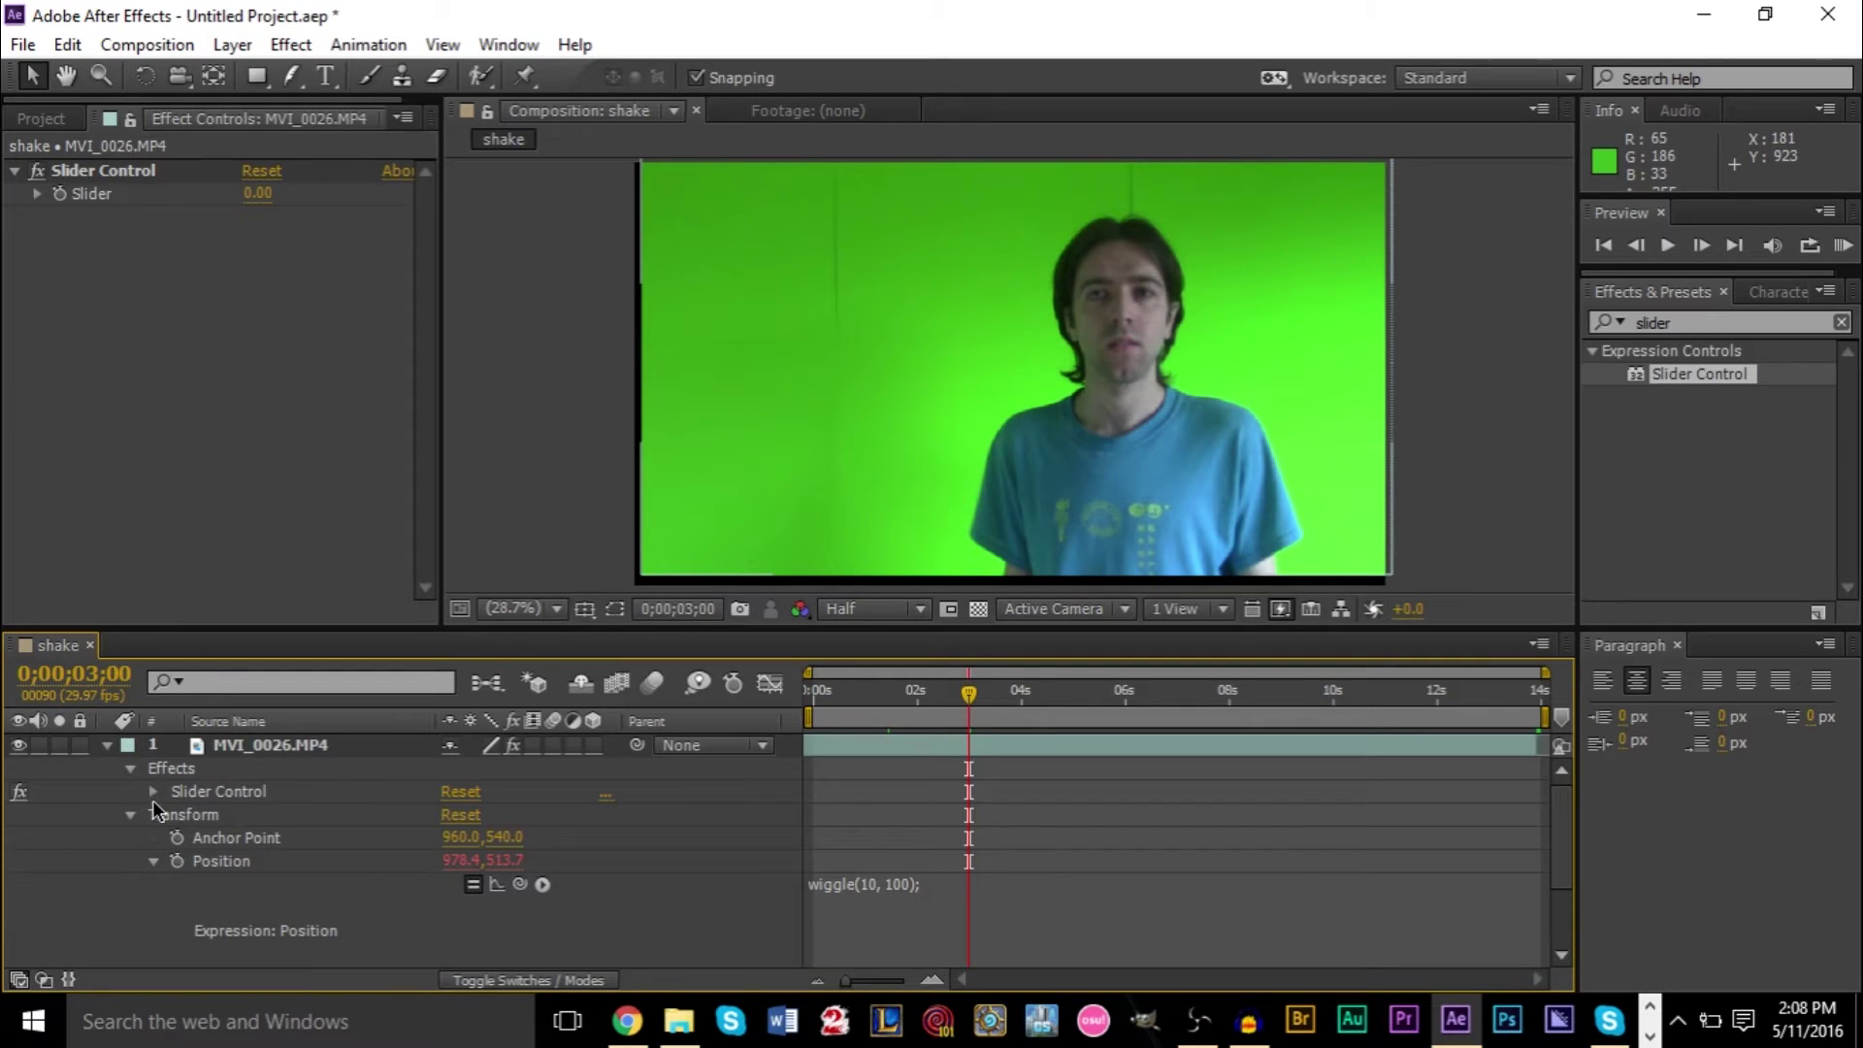
left_click(153, 791)
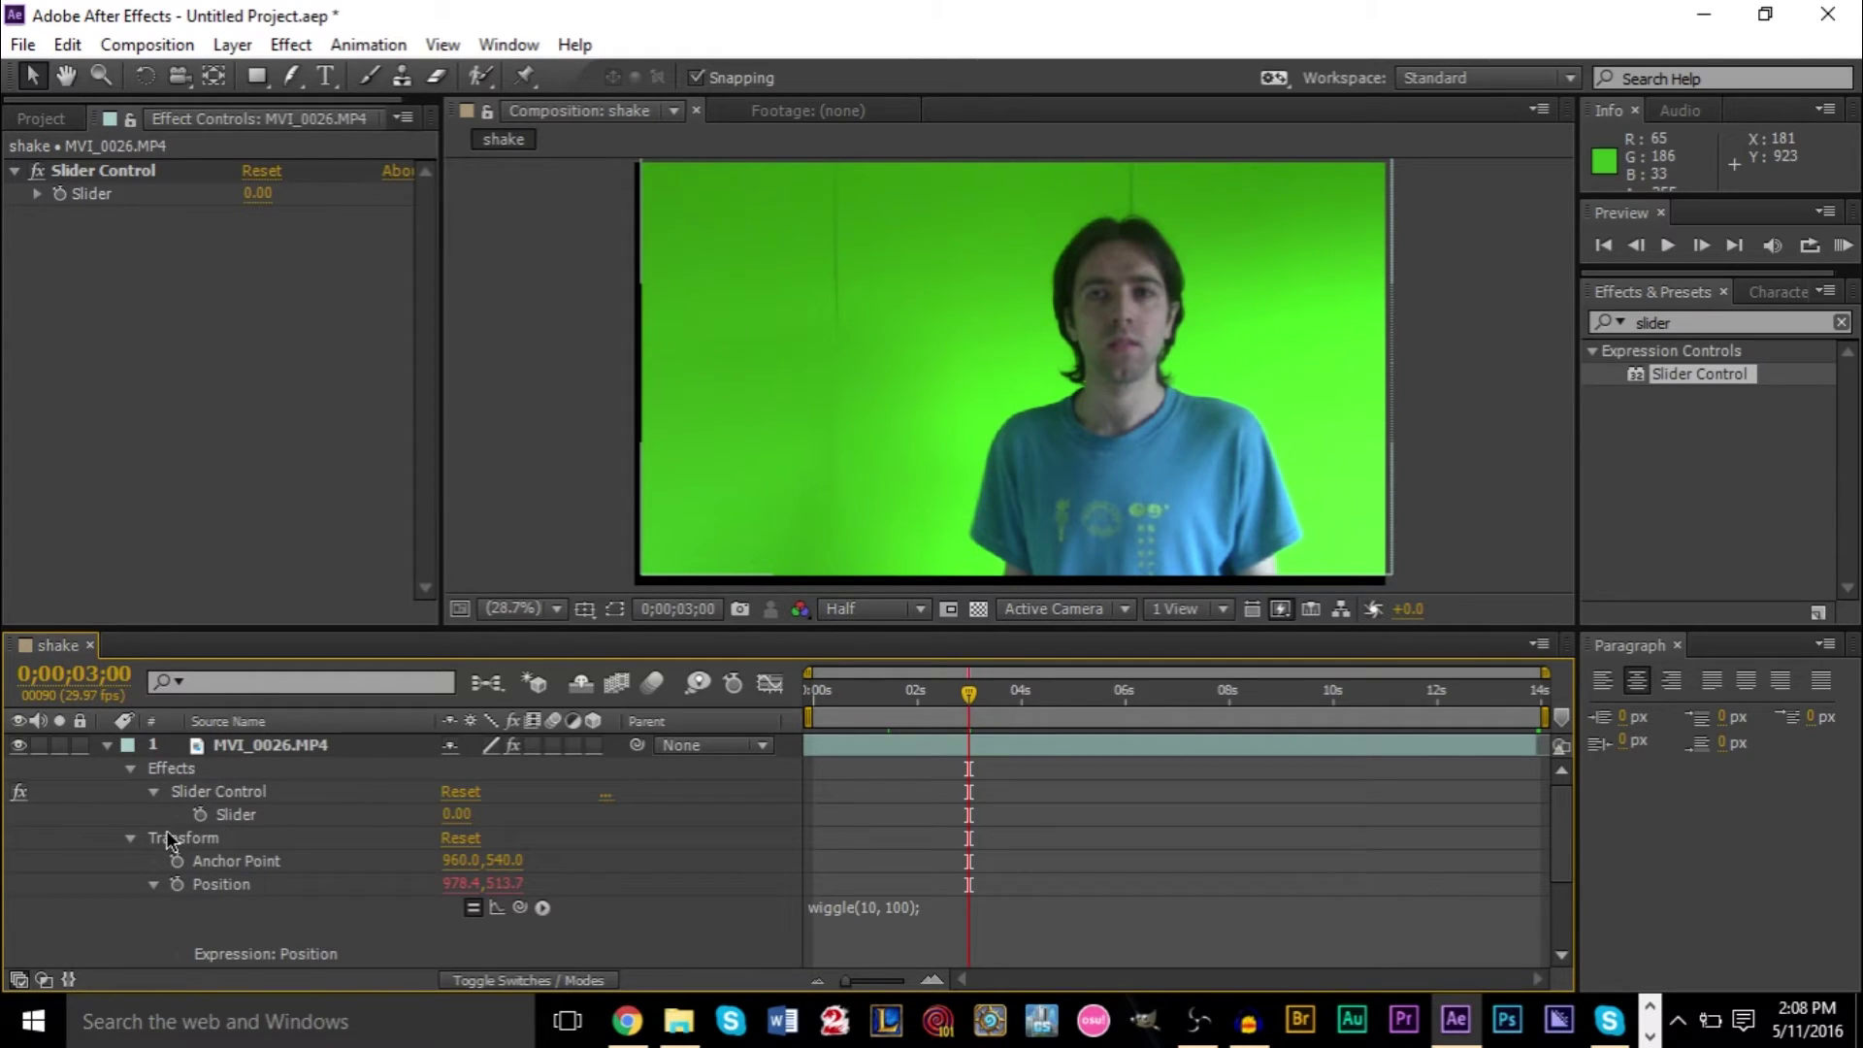
- Replace the wiggle's 100 amplitude with a pick-whip link to Slider Control's Slider
scroll(206, 819, "down", 2)
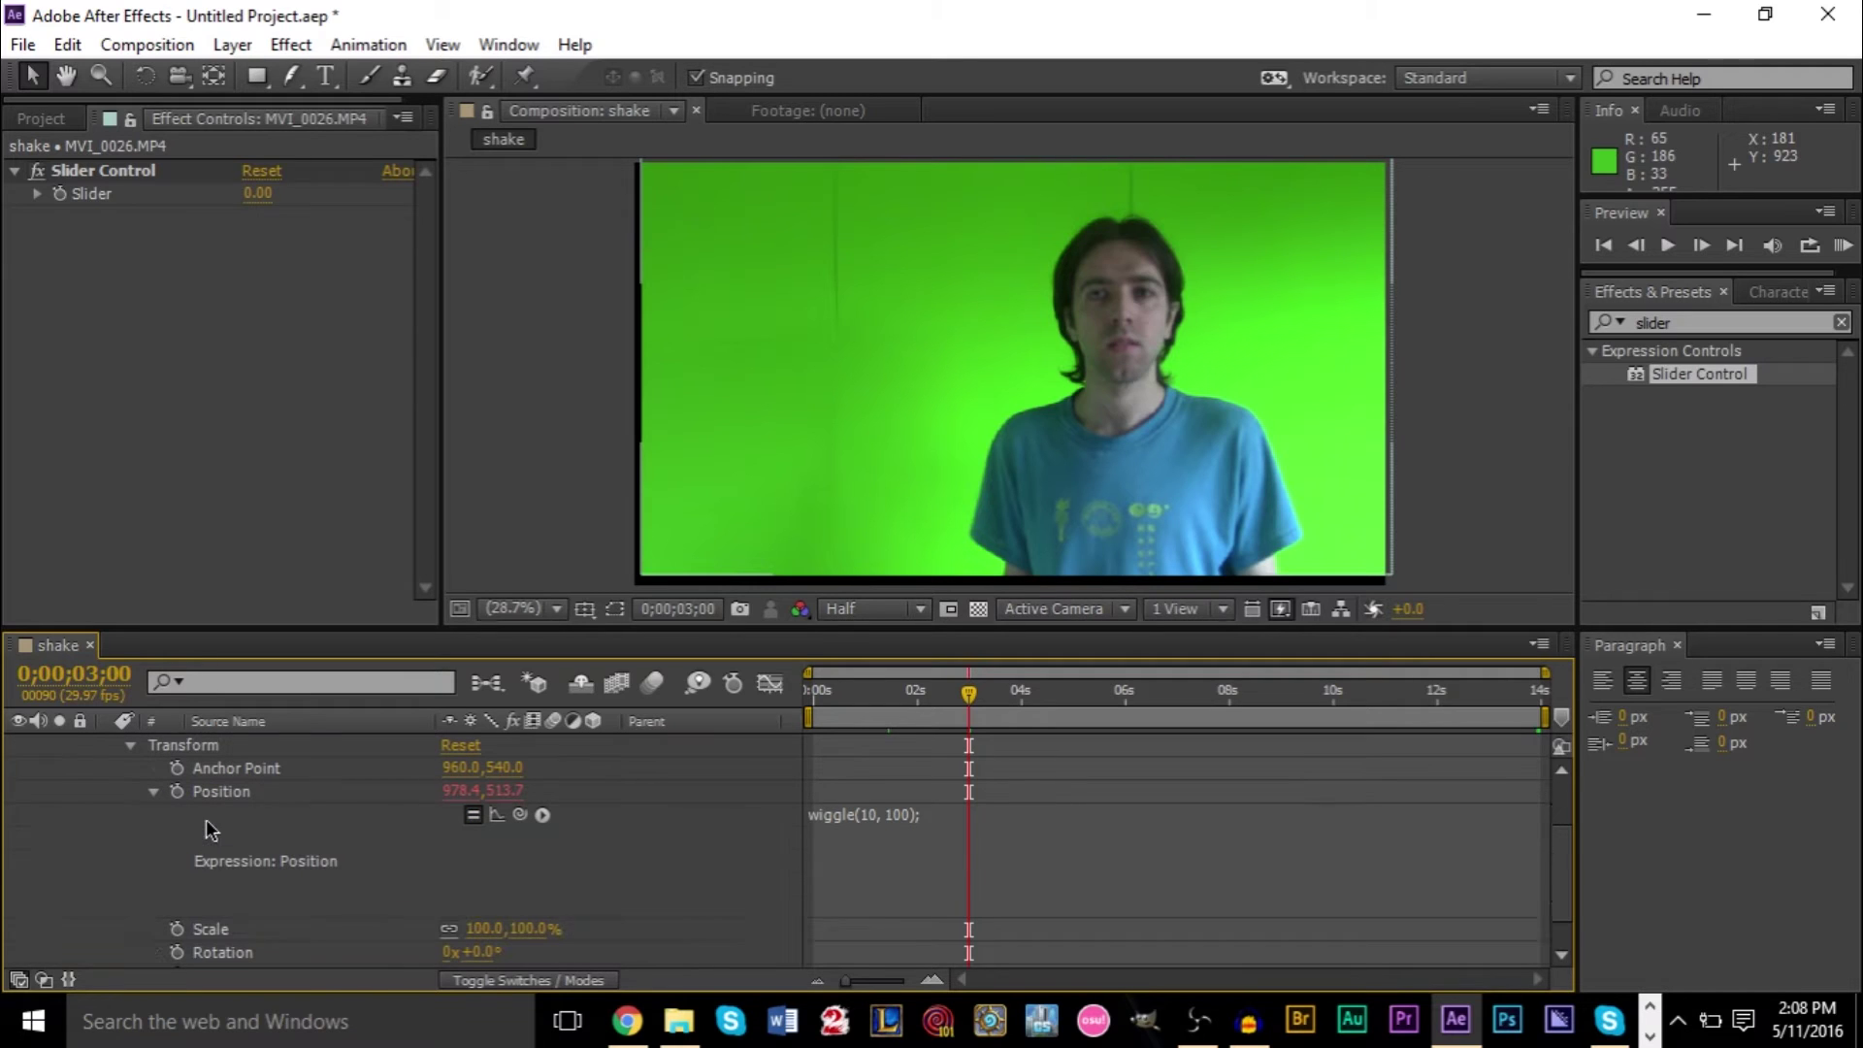
scroll(890, 927, "up", 1)
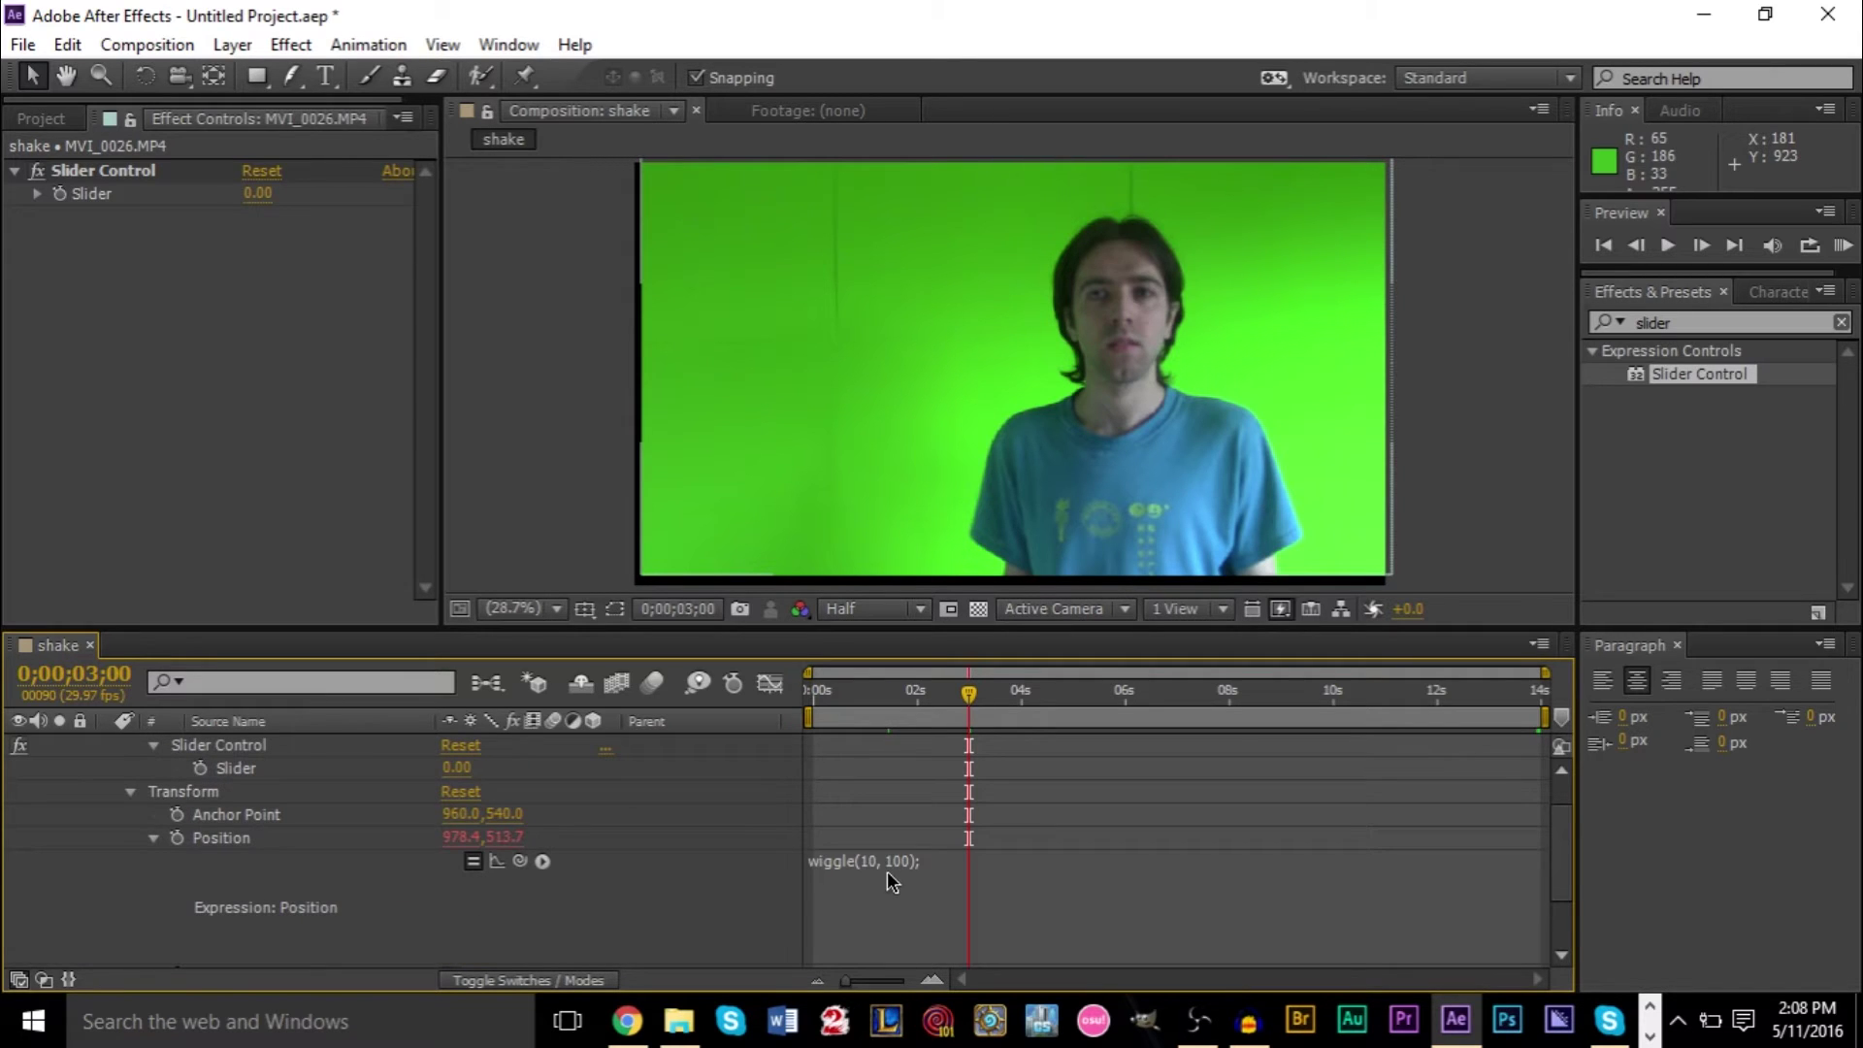
left_click(887, 870)
left_click(917, 864)
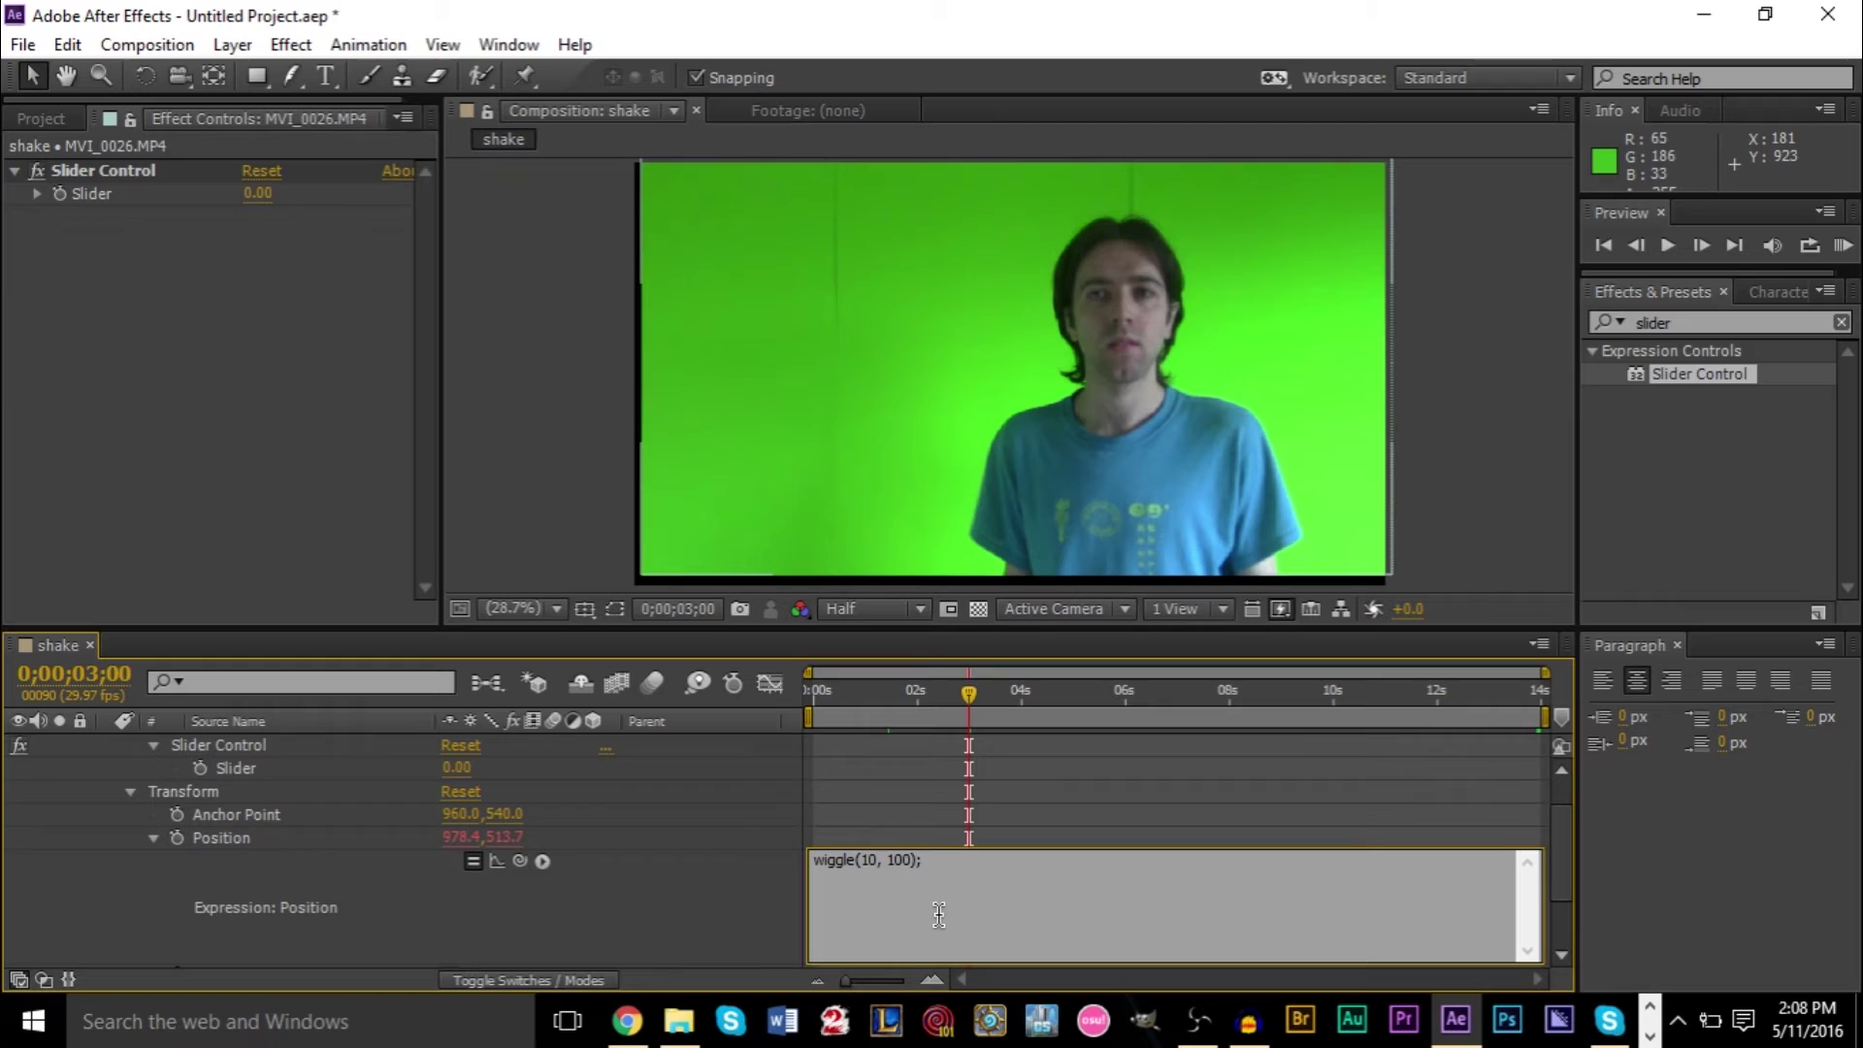
double_click(909, 864)
key("BackSpace")
left_click_drag(520, 862, 266, 770)
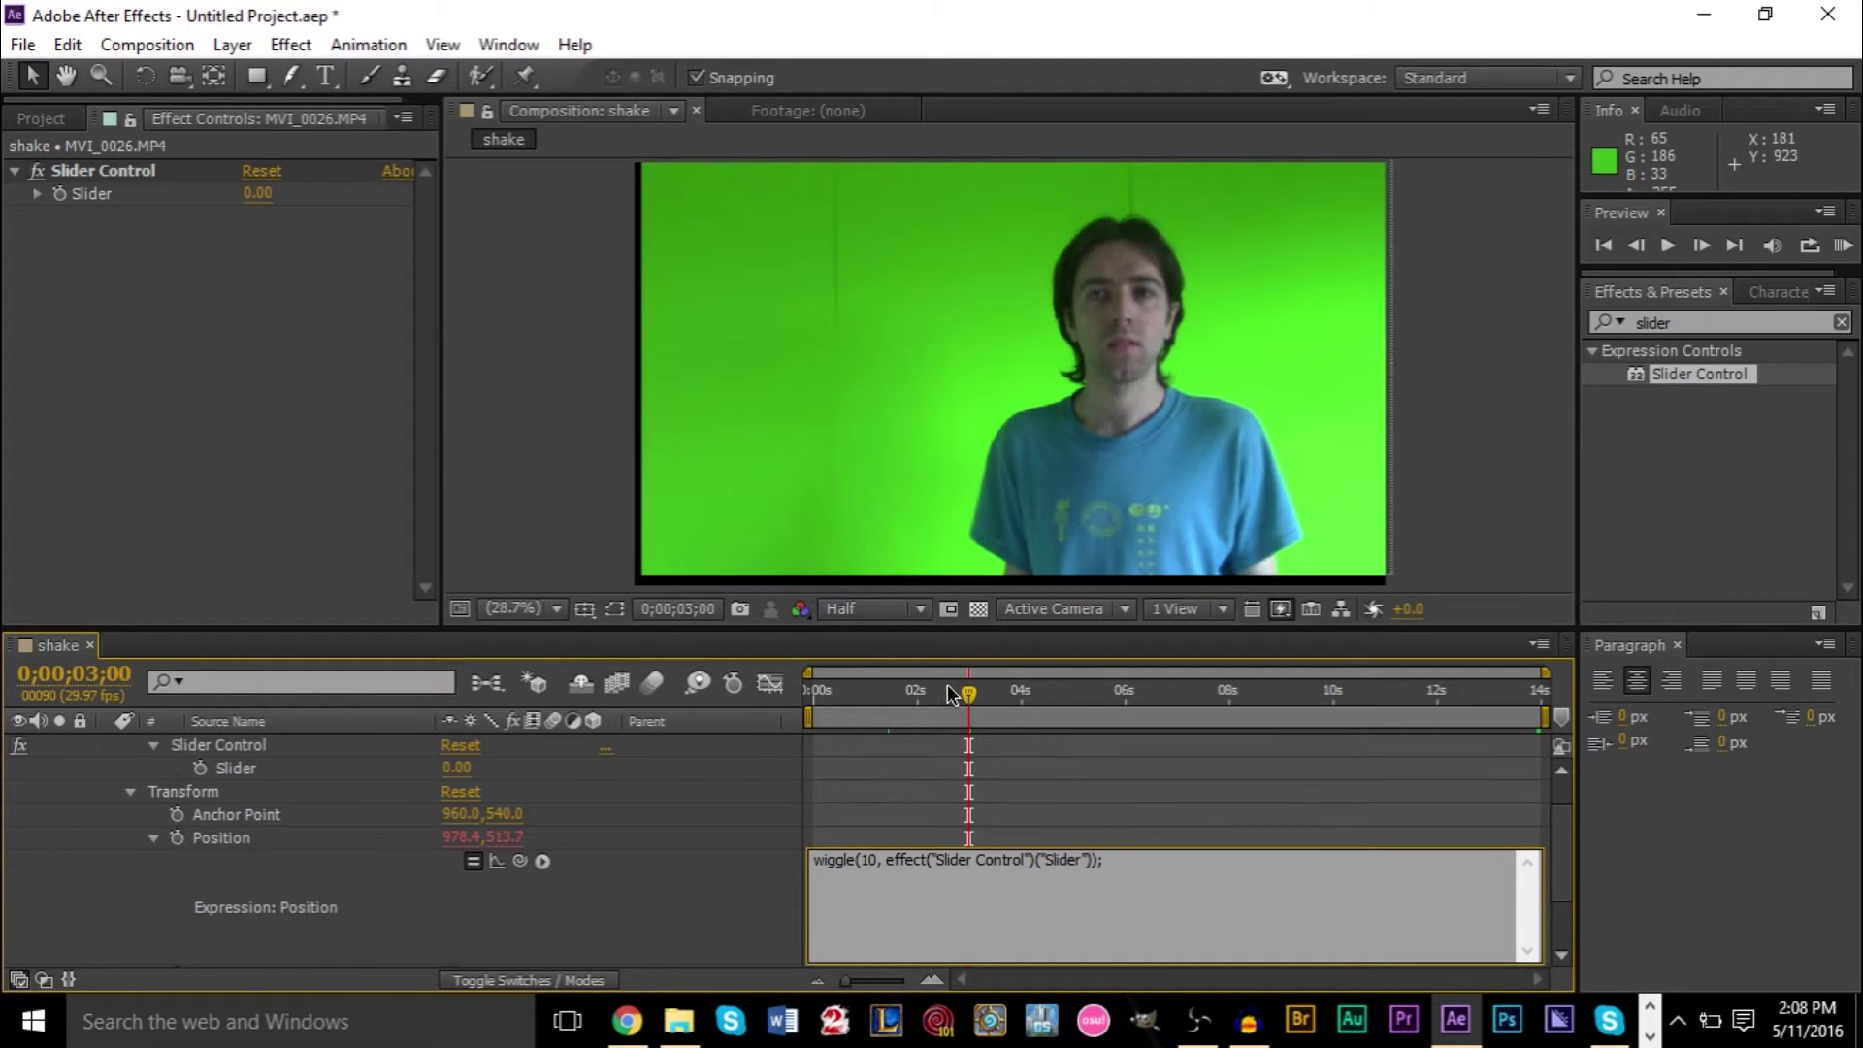
left_click_drag(965, 697, 930, 696)
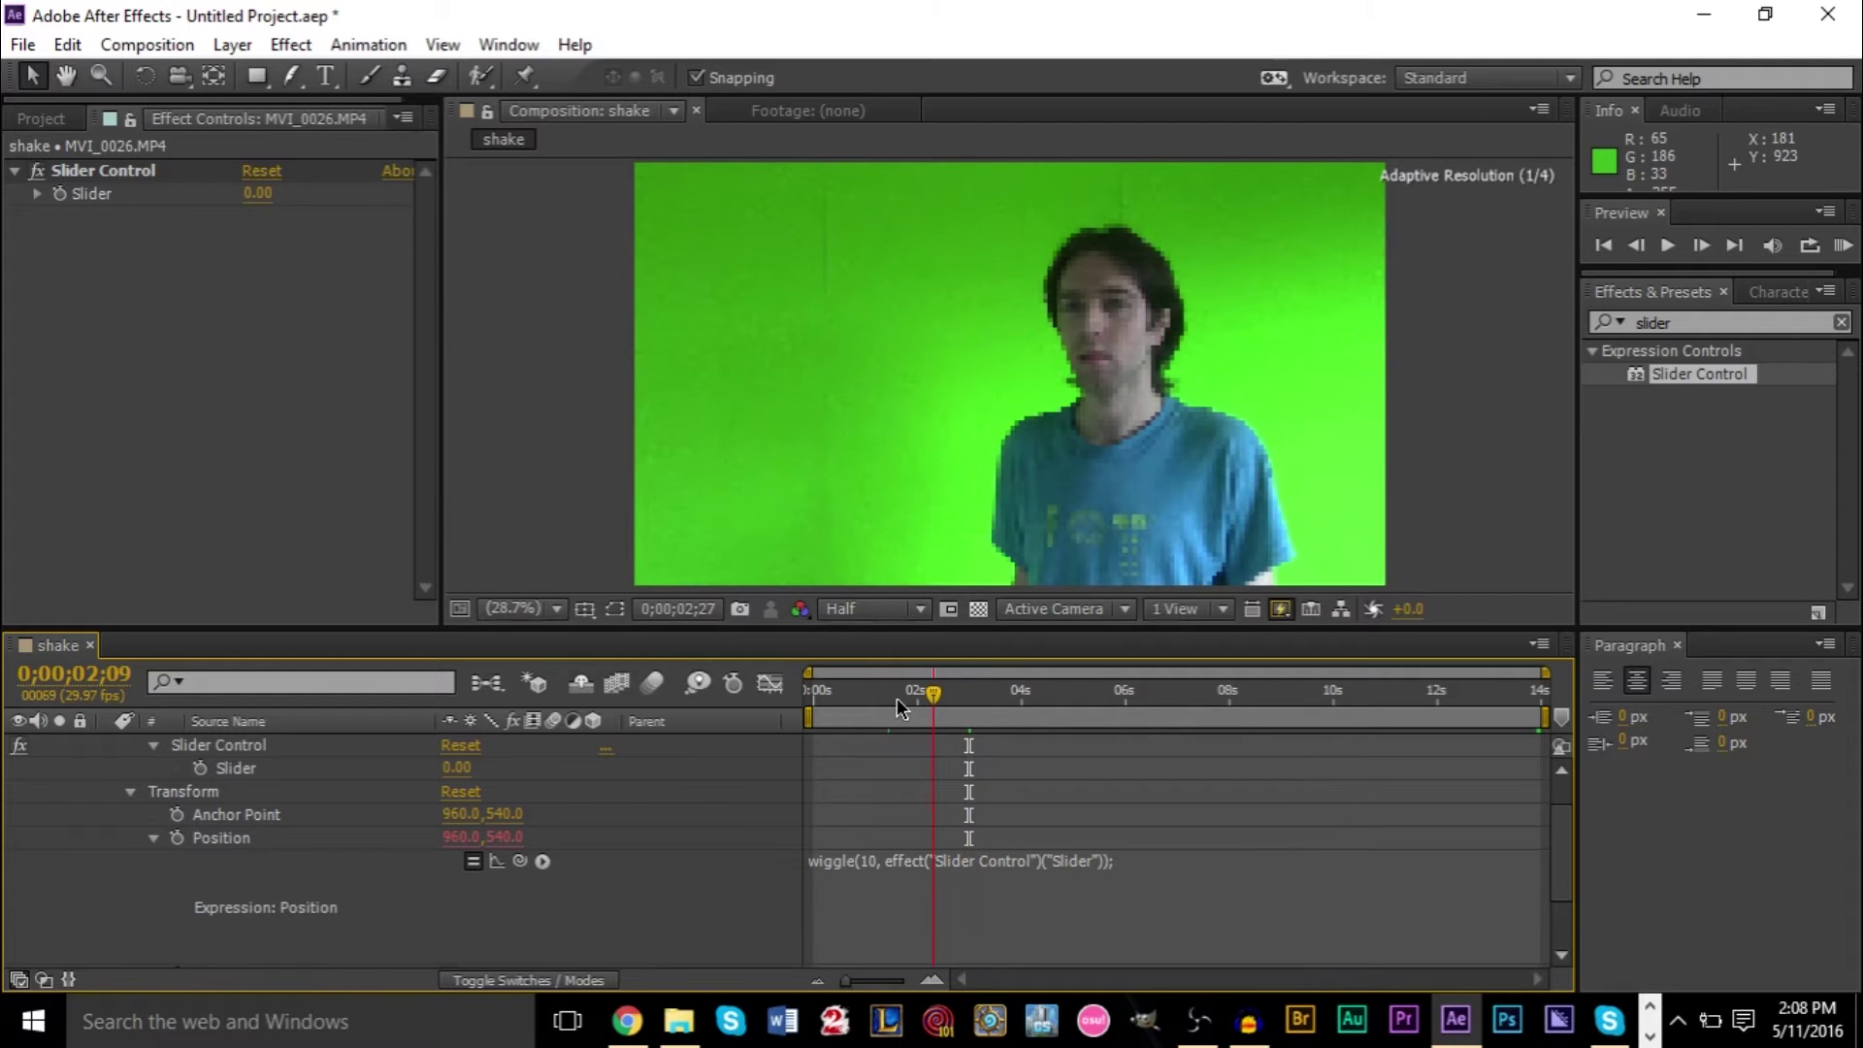
left_click(1019, 695)
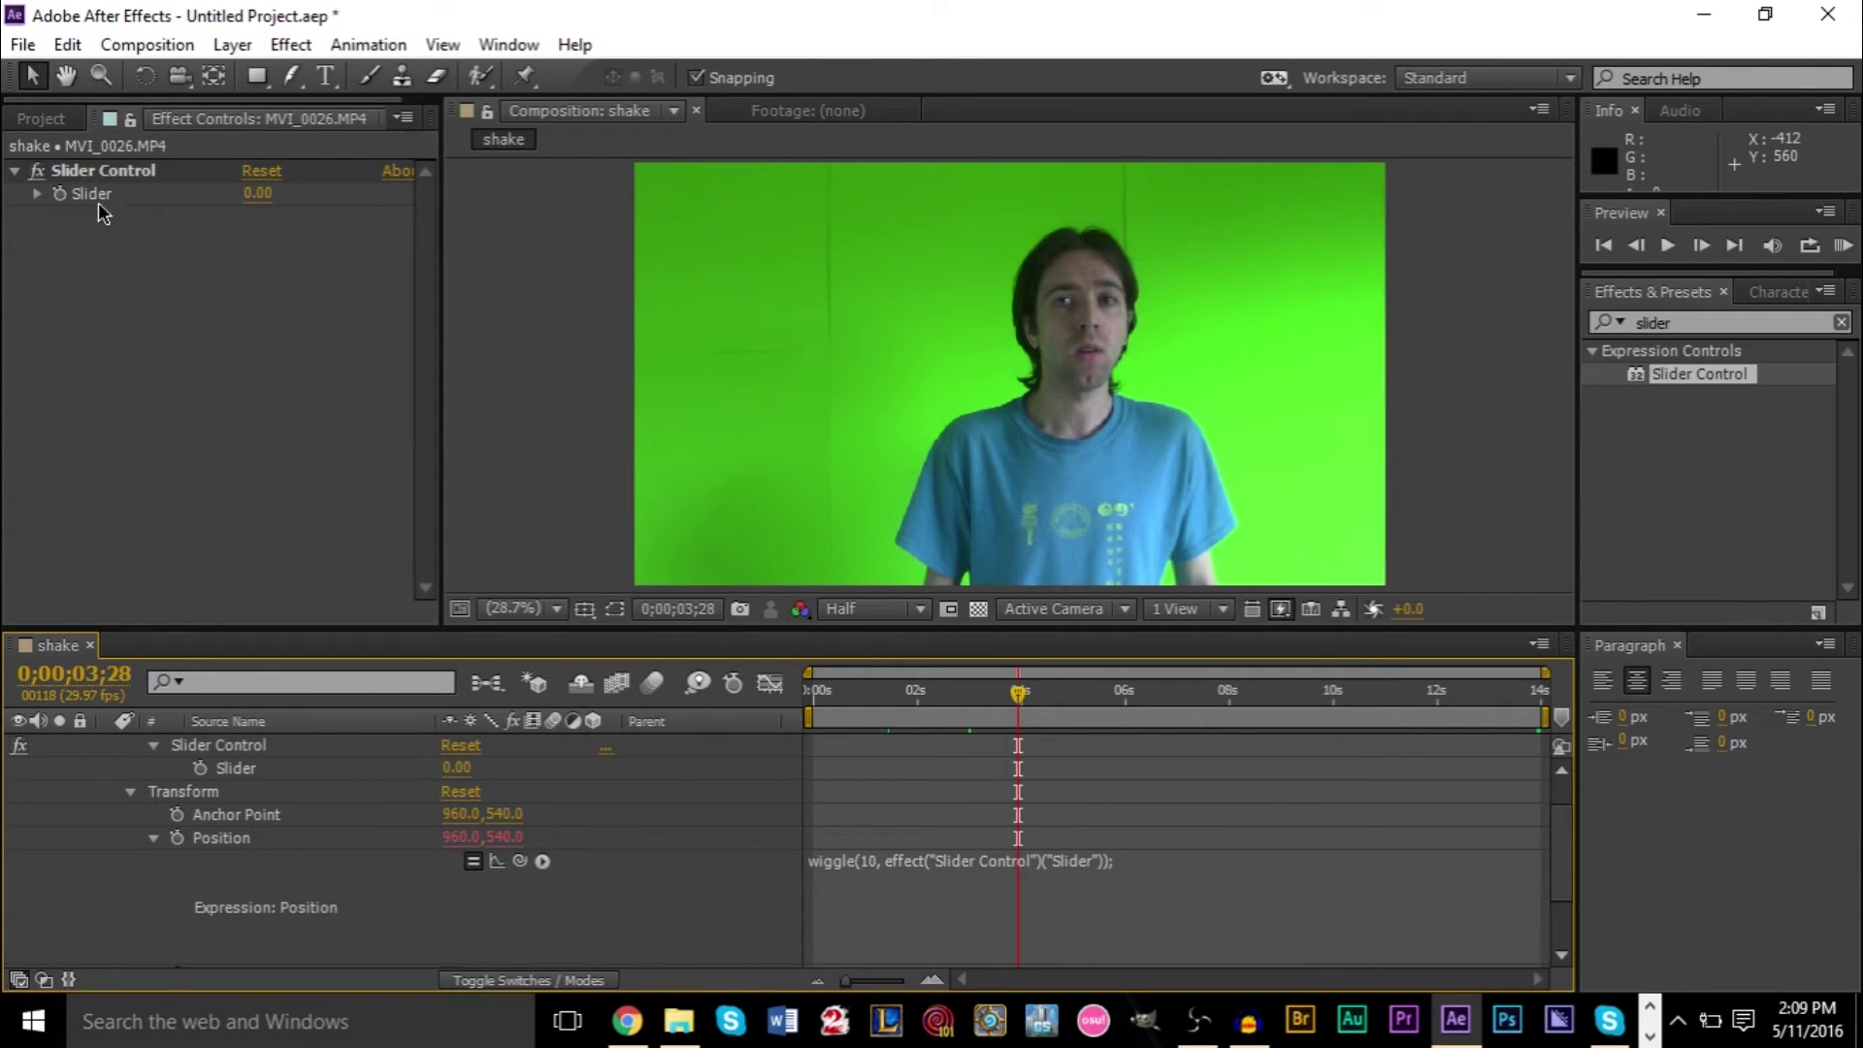
scroll(563, 811, "up", 2)
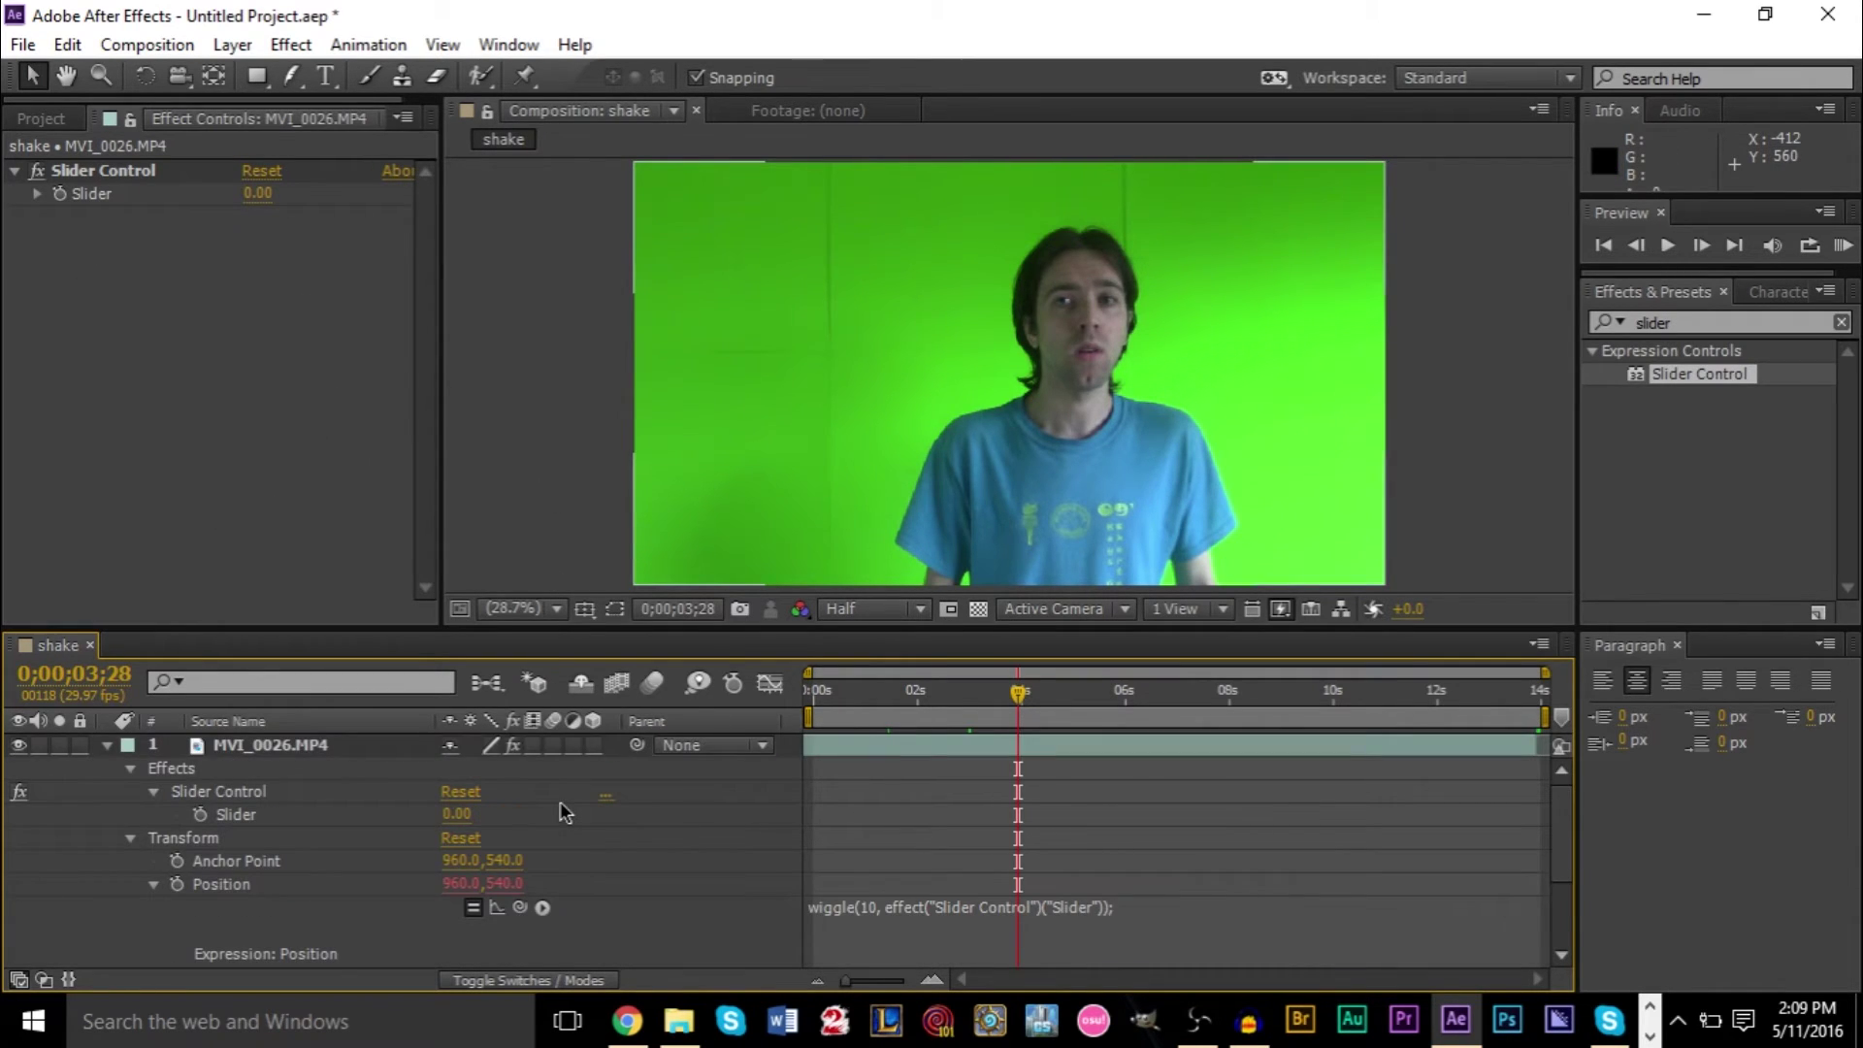
left_click(293, 814)
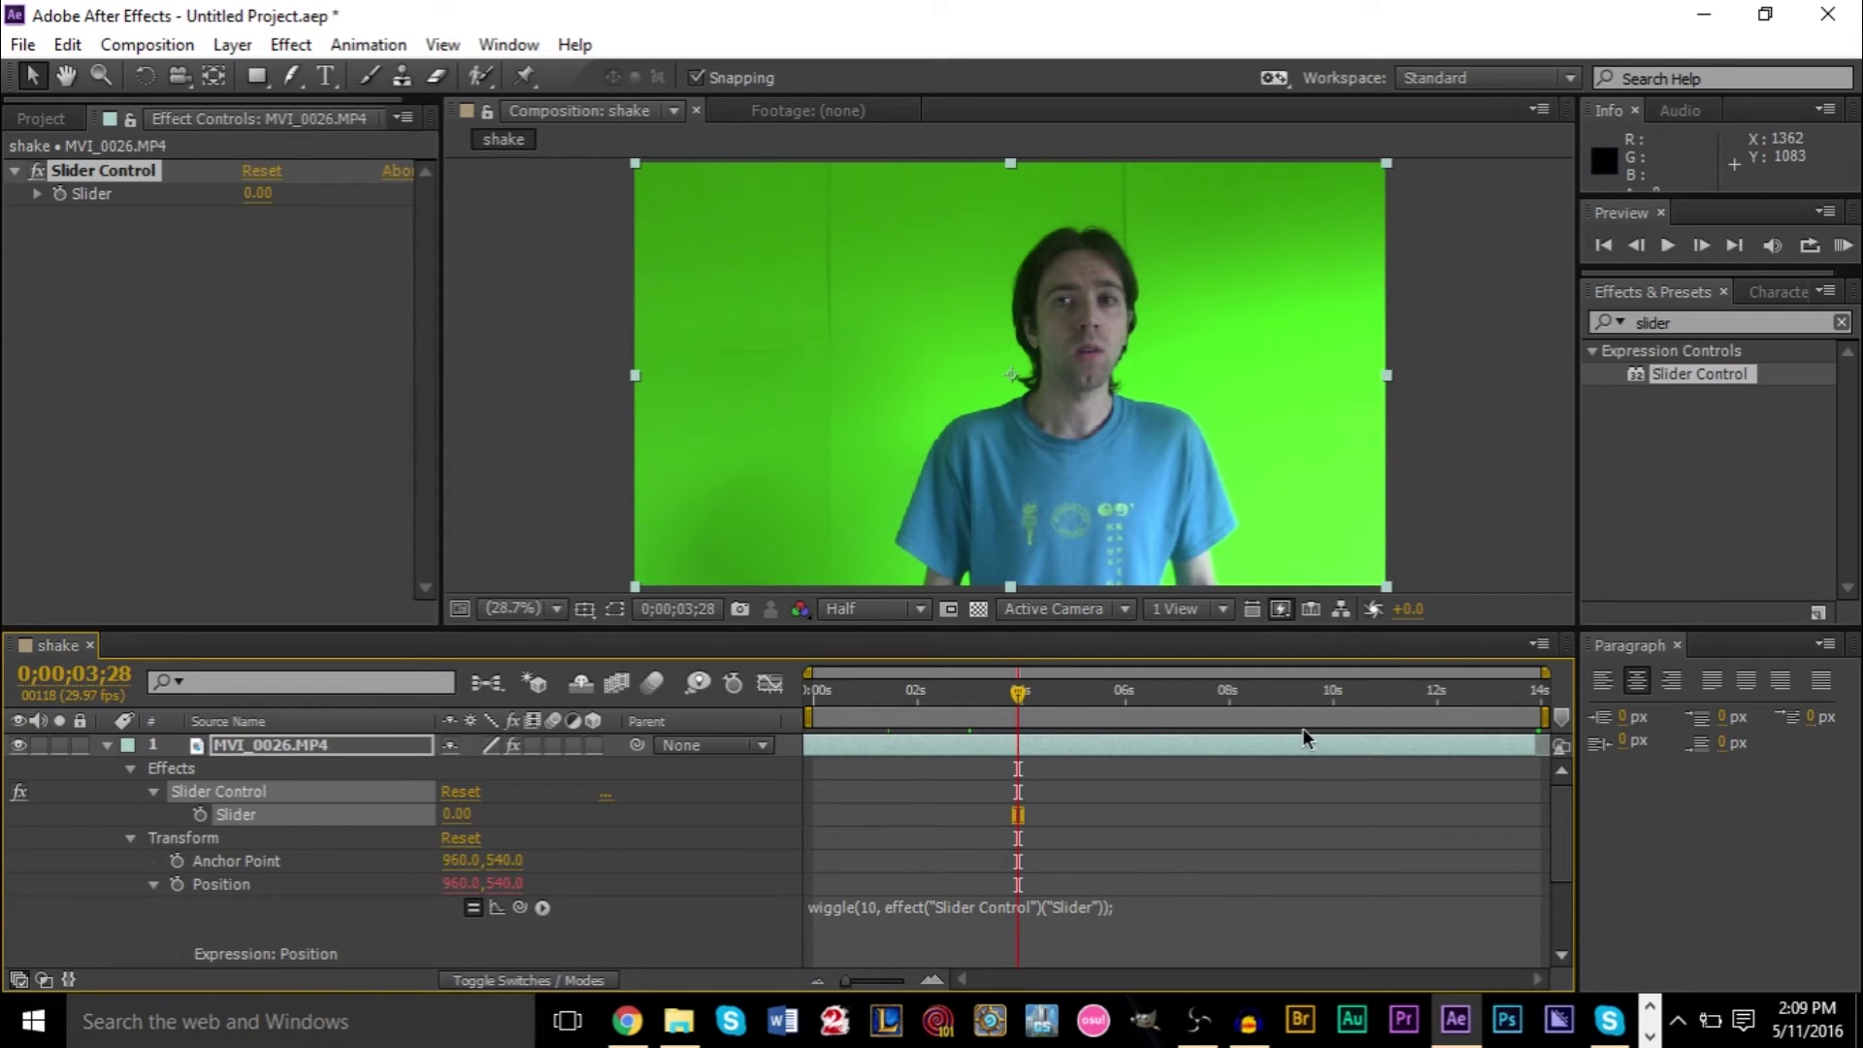
left_click(1023, 689)
left_click(1085, 695)
left_click(1066, 695)
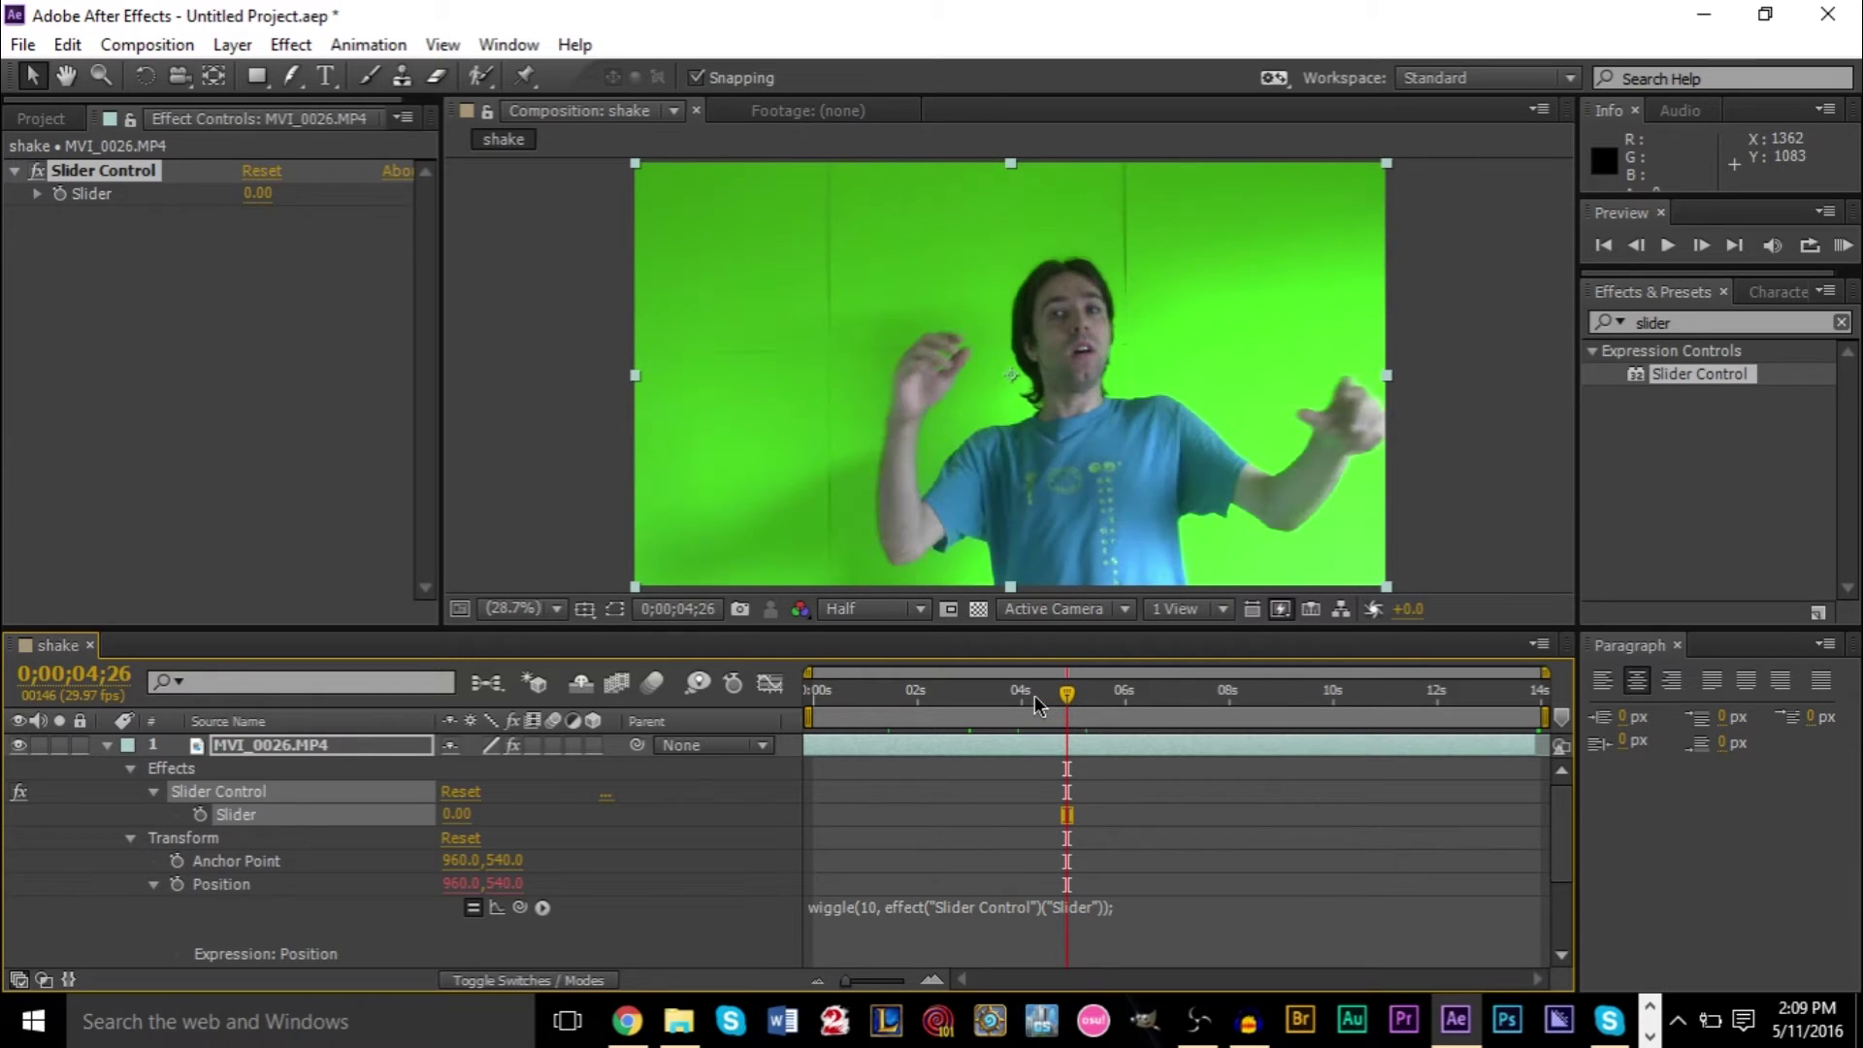
left_click(1031, 694)
left_click_drag(1031, 695, 1018, 695)
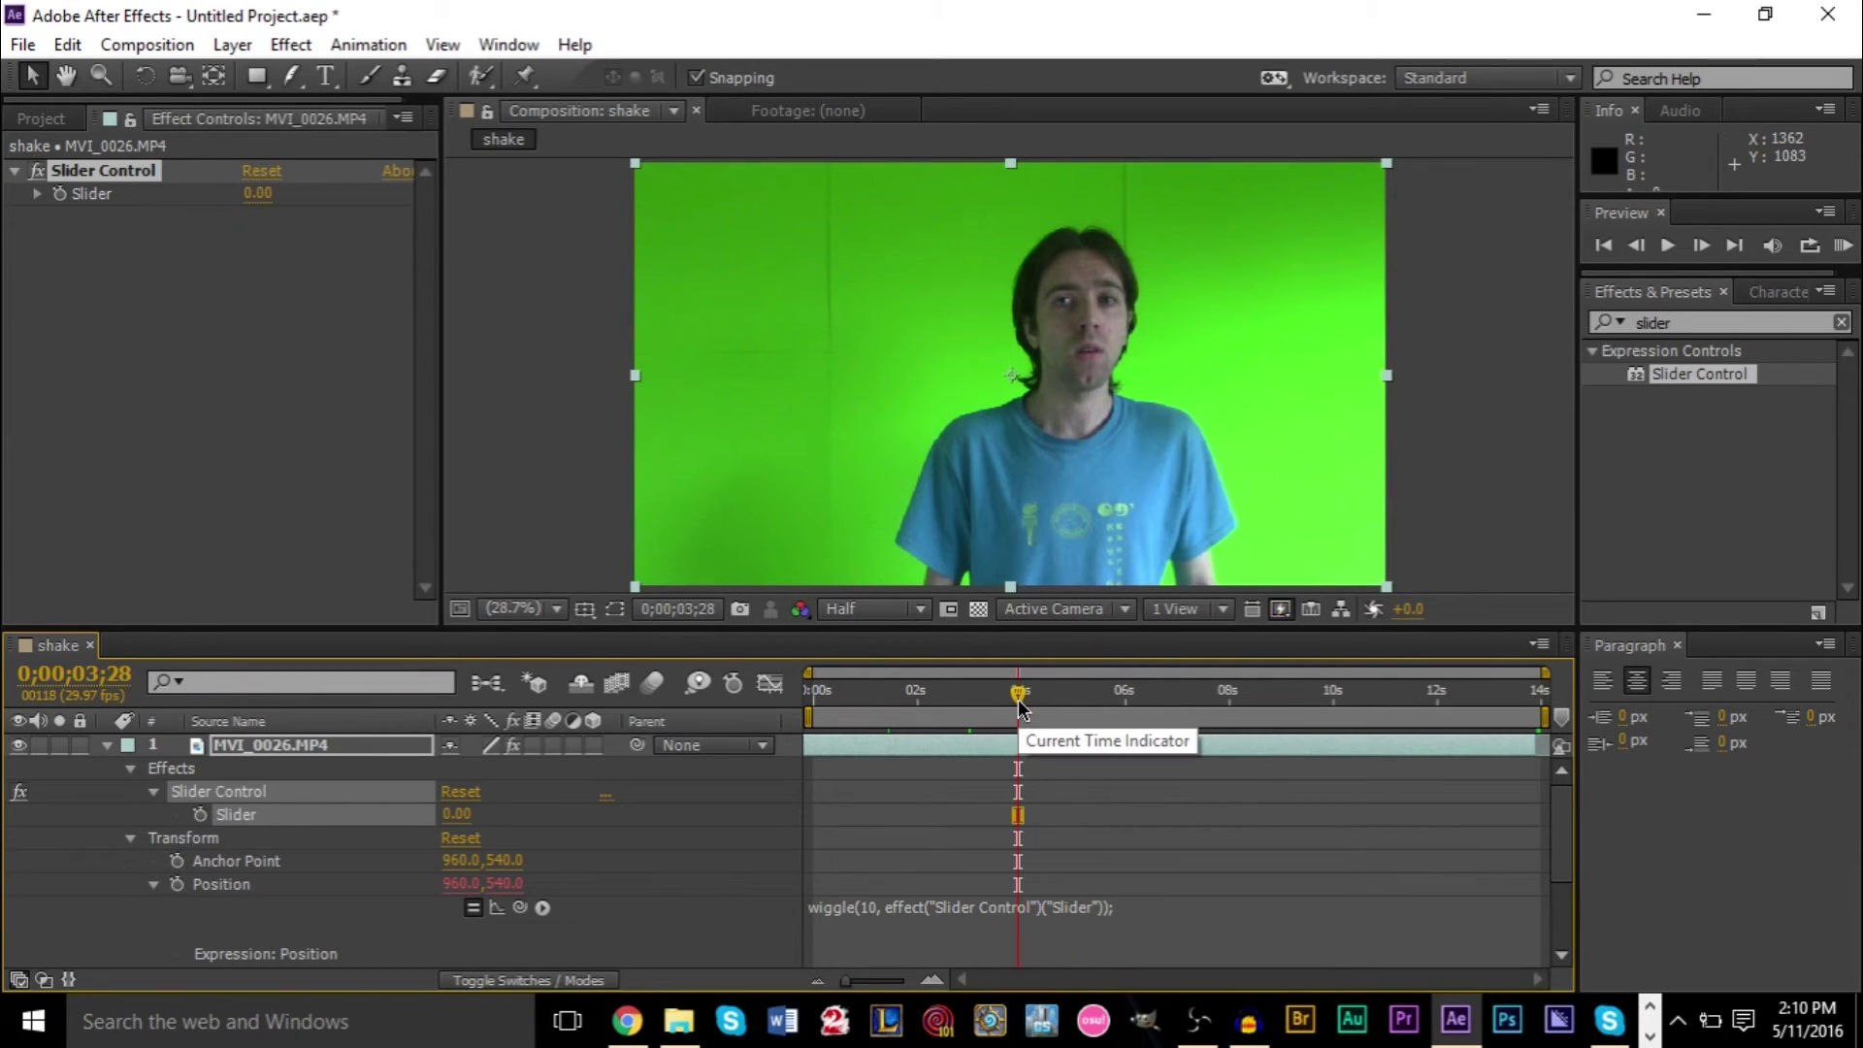
left_click(1843, 246)
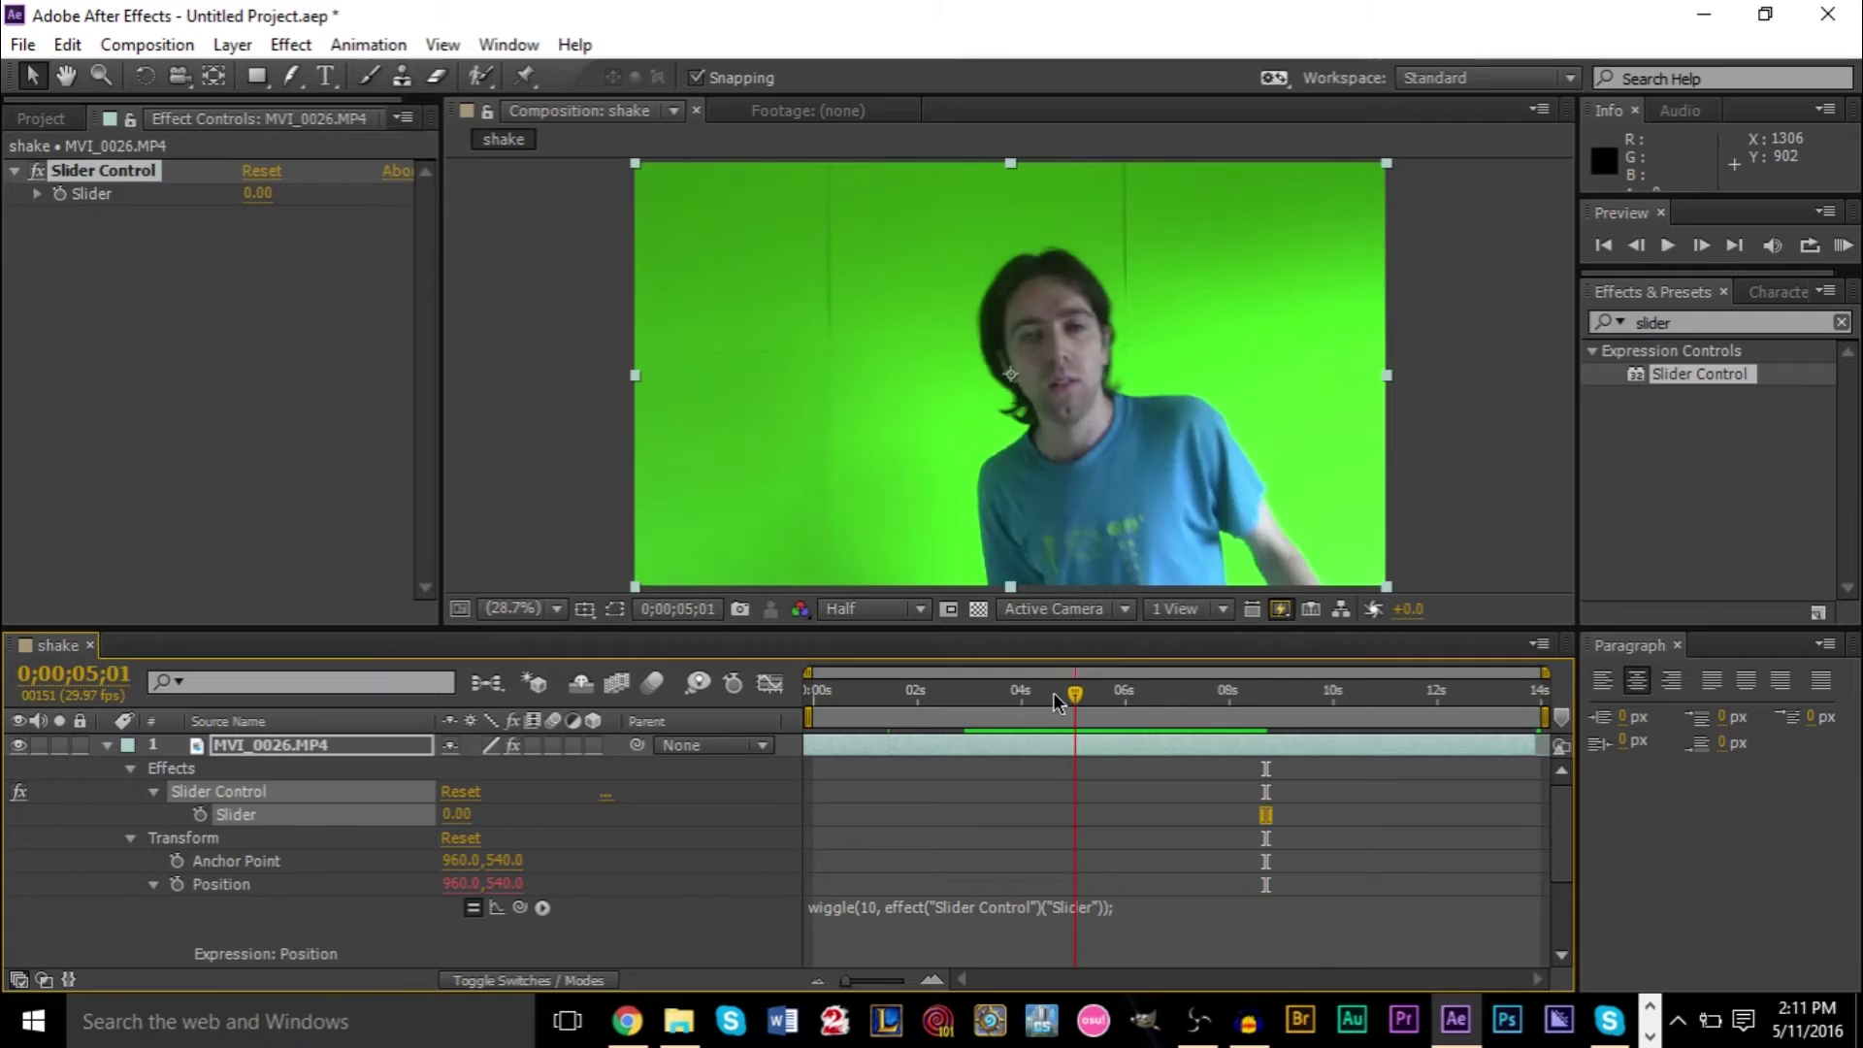
left_click_drag(1058, 701, 983, 726)
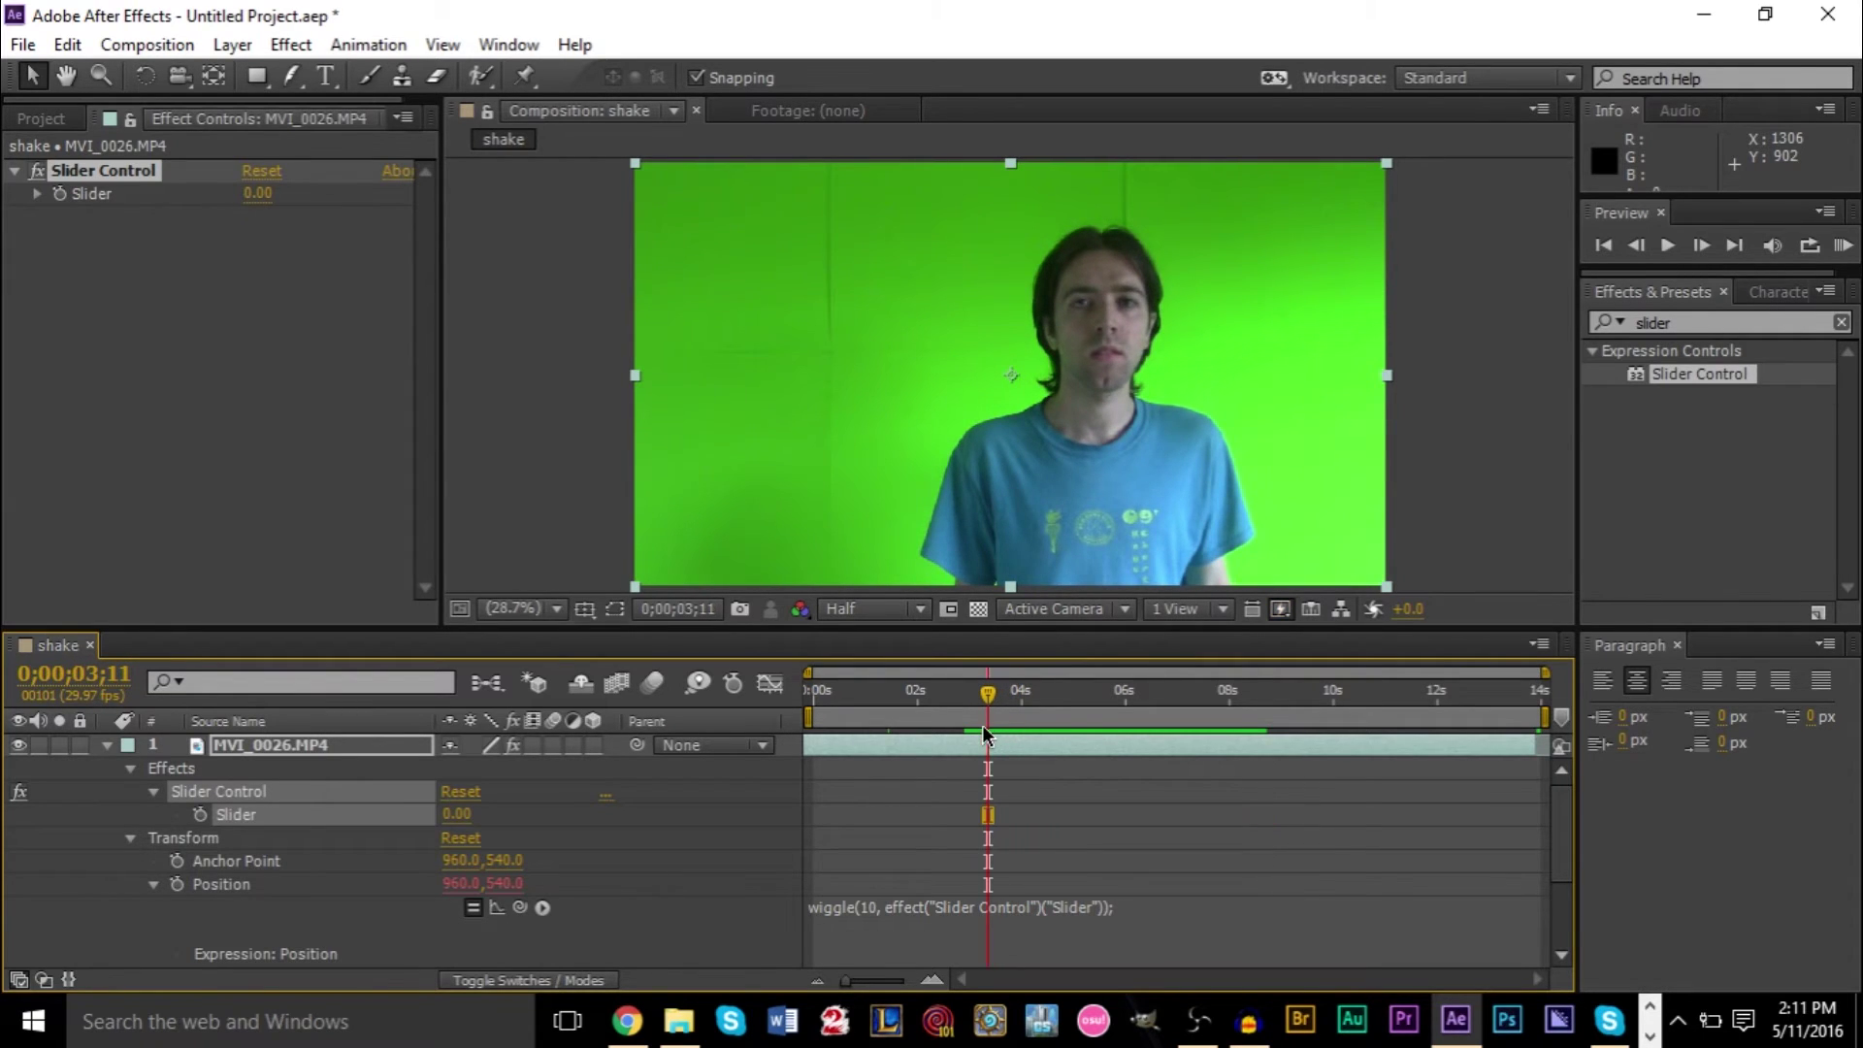
- Keyframe the Slider at 0 at 0;00;03;11, then go to 0;00;04;11
left_click(197, 816)
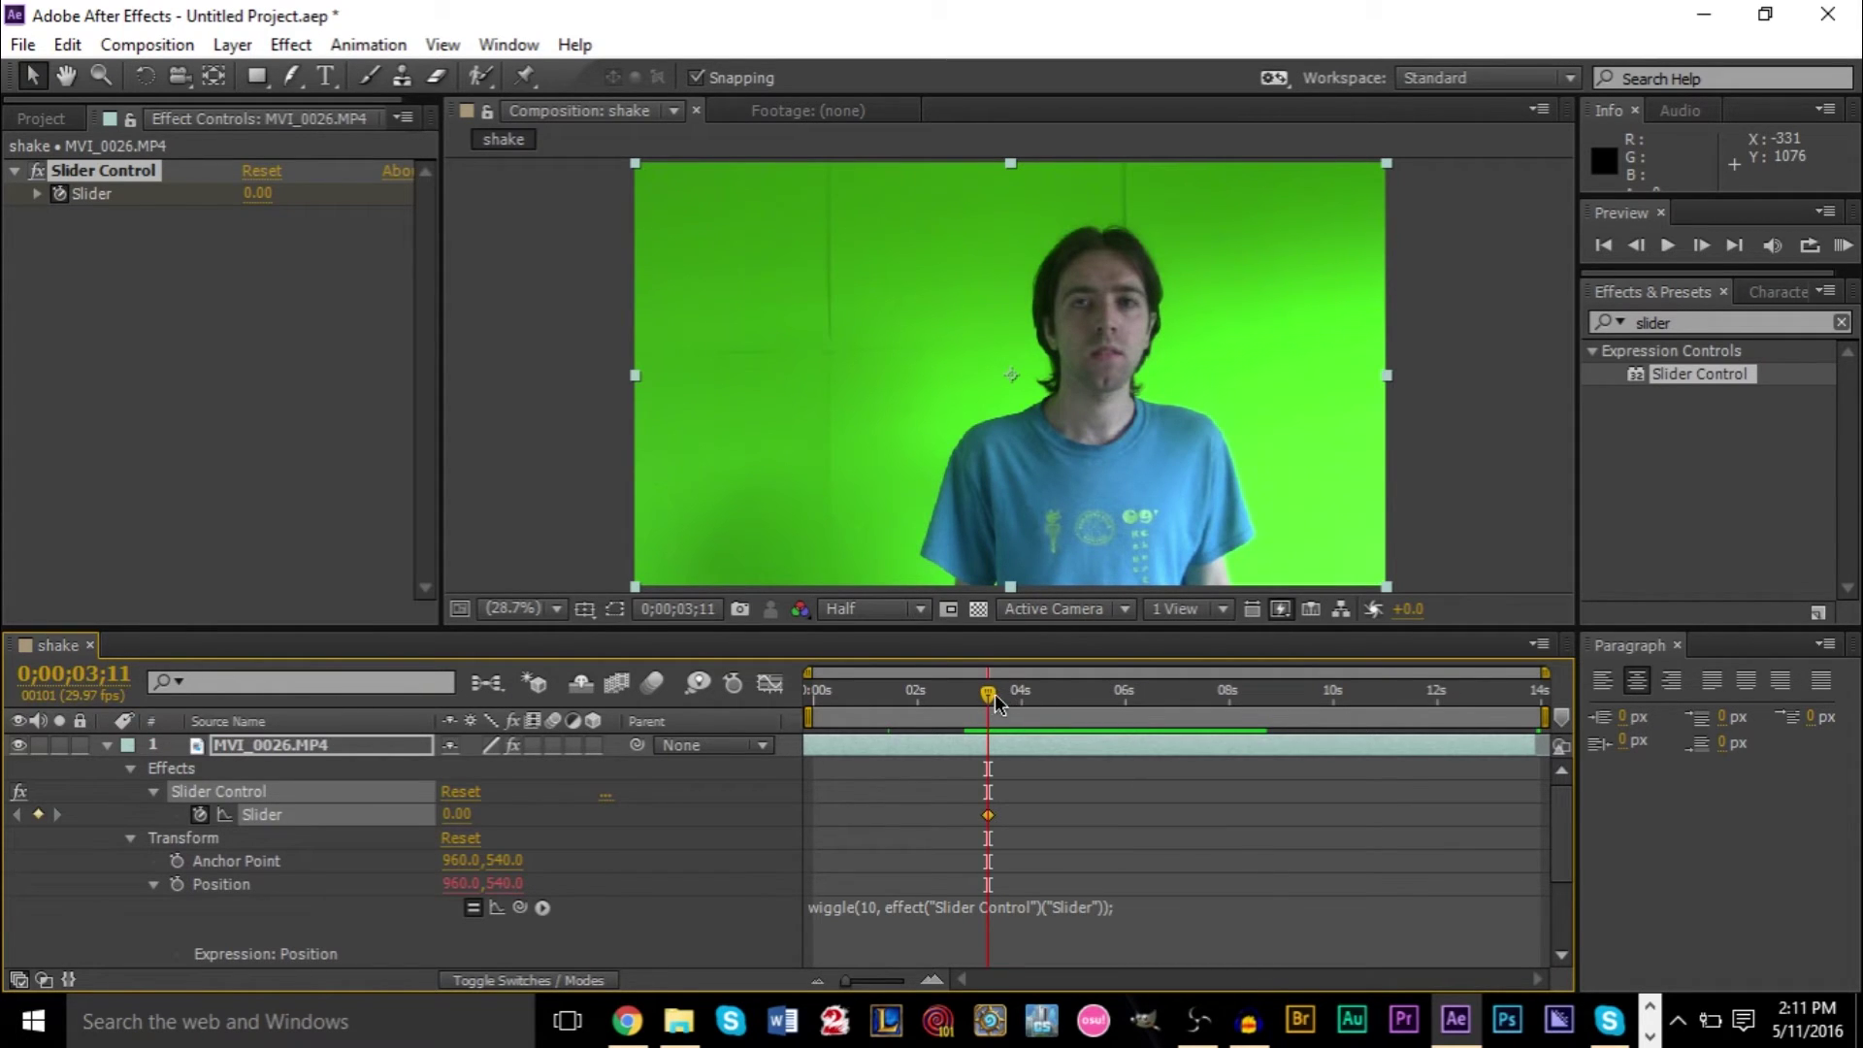
left_click(102, 678)
key("Return")
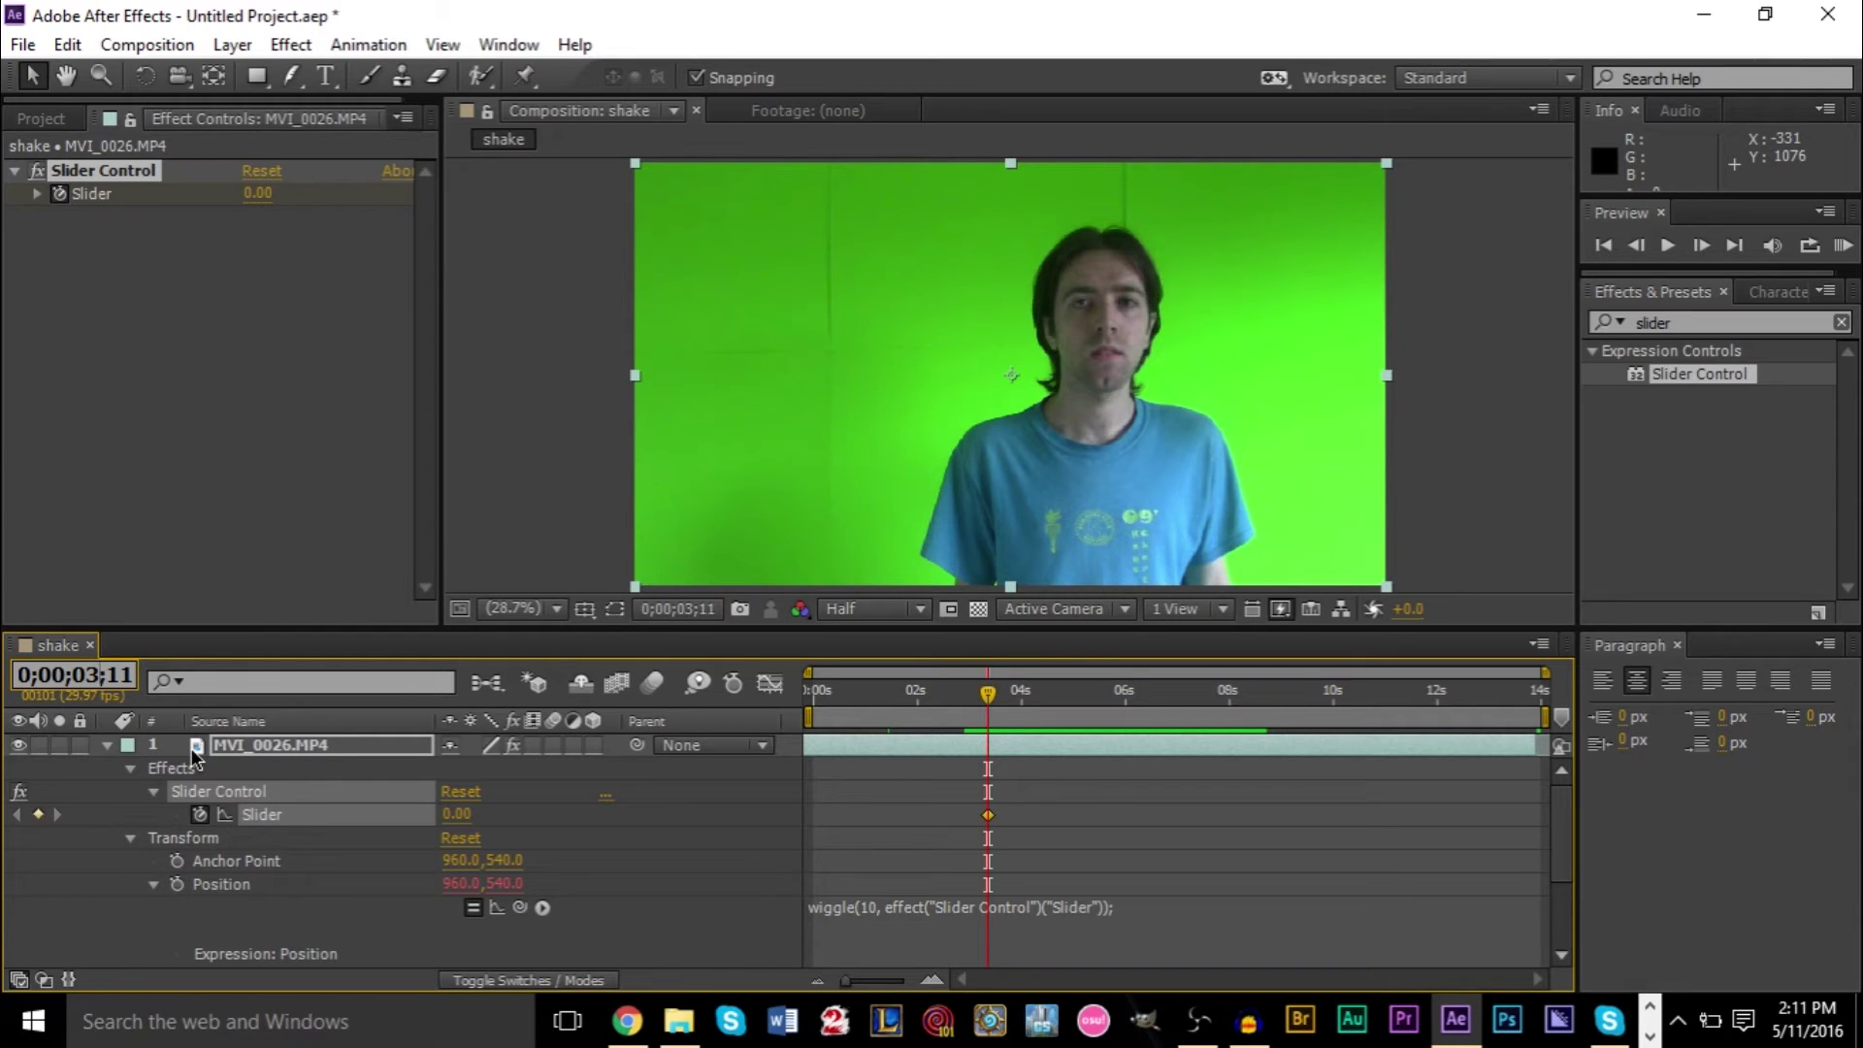
type("4")
key("Return")
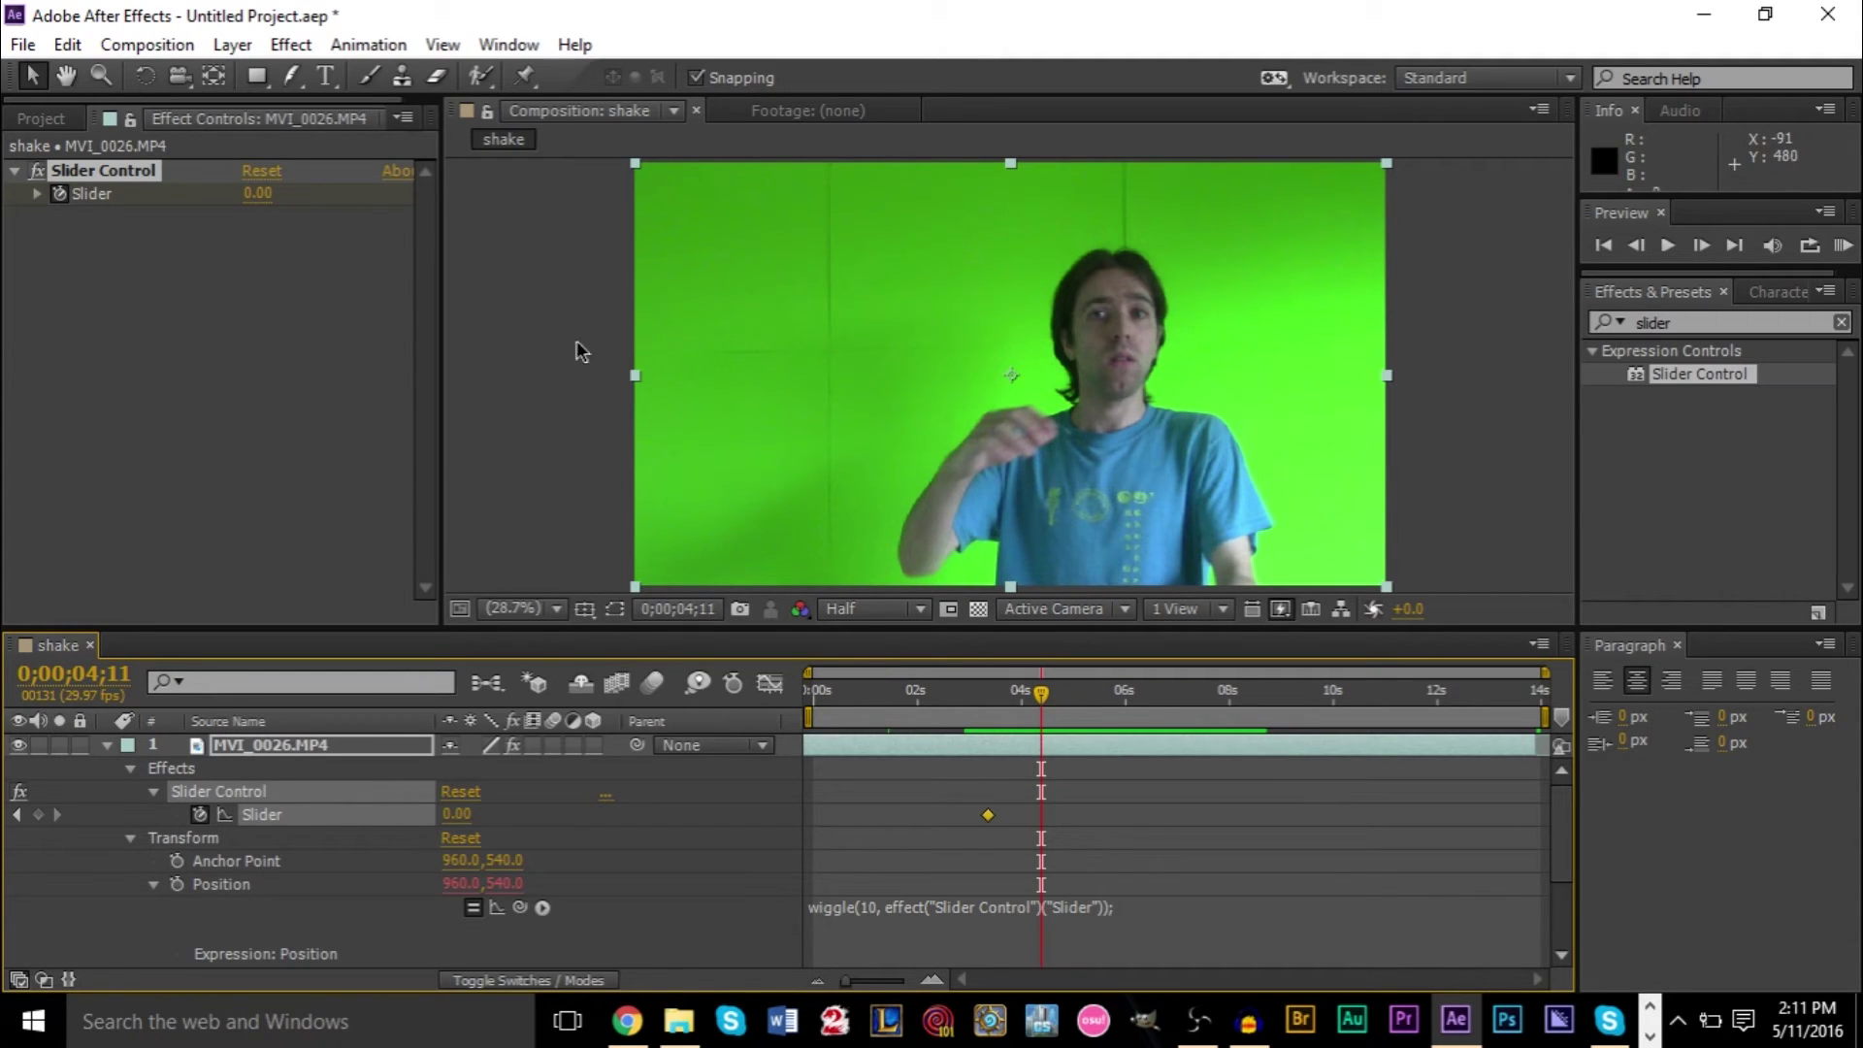
- Set a Slider keyframe of 100 at 0;00;04;11, then move to 0;00;06;21
left_click(258, 193)
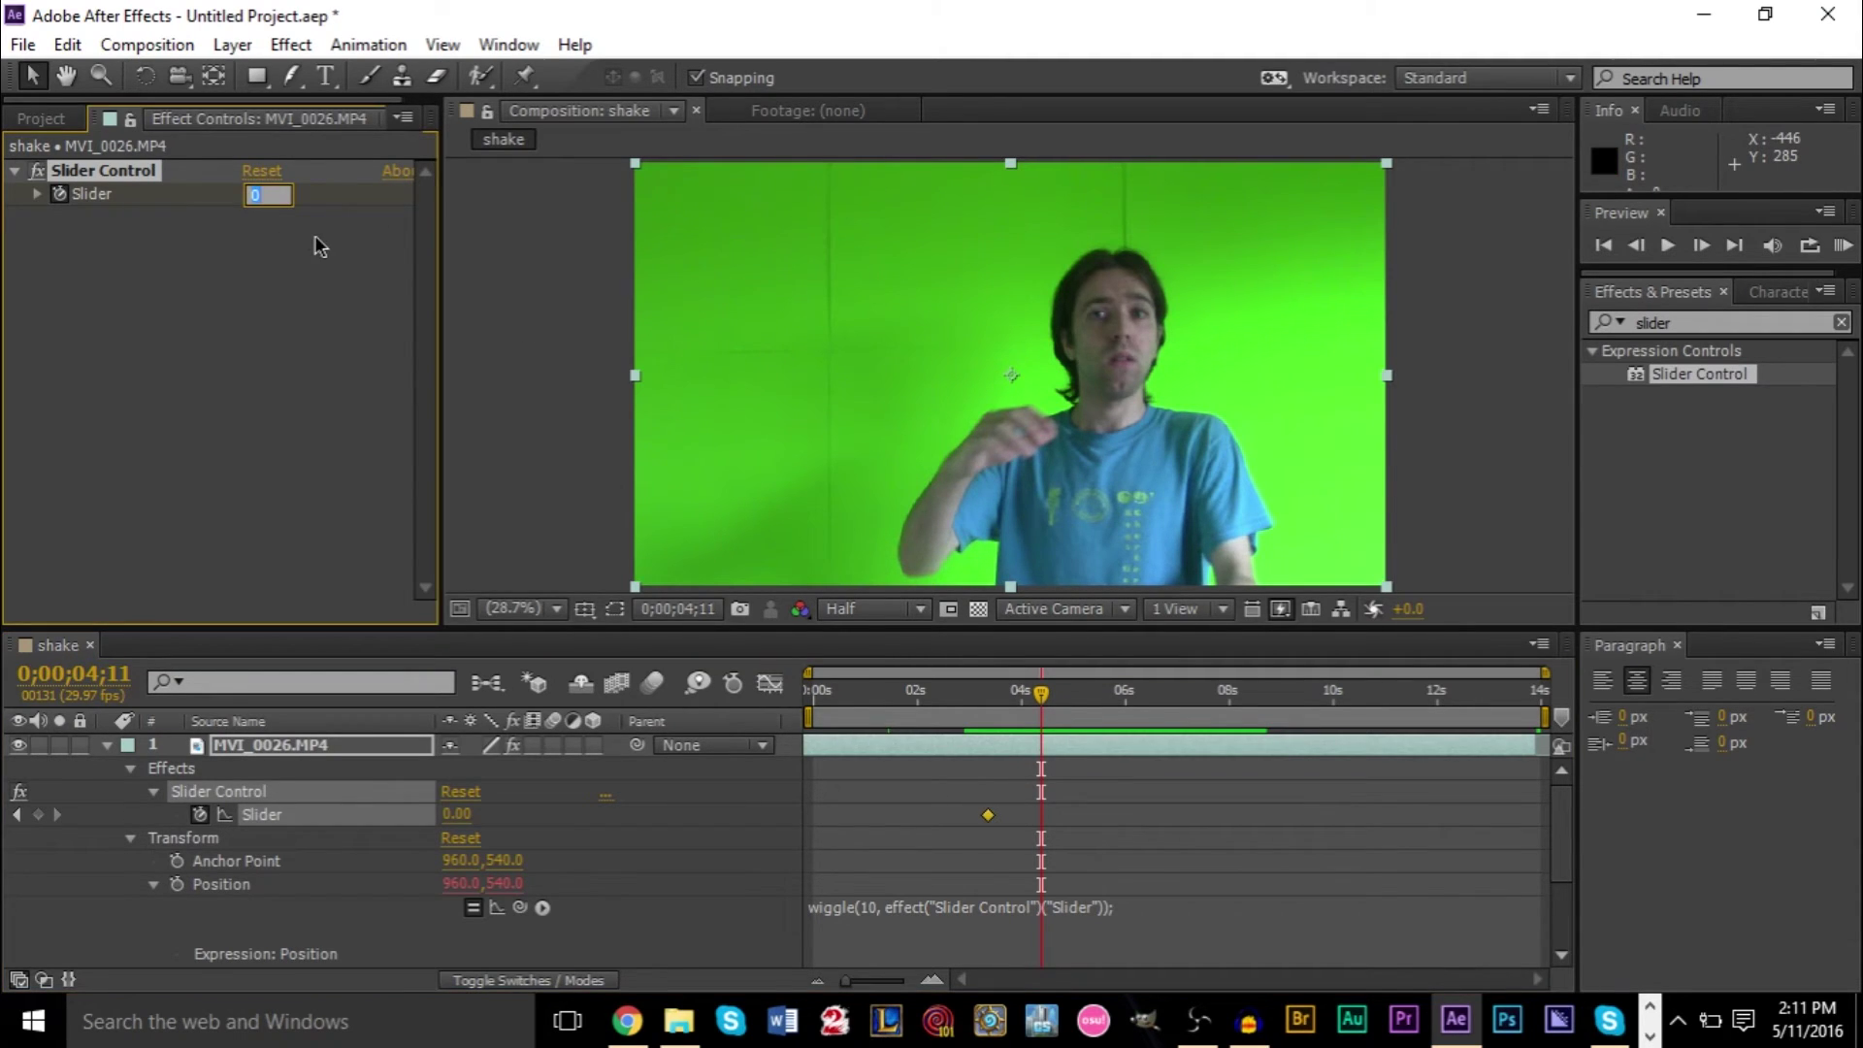
type("100")
key("Return")
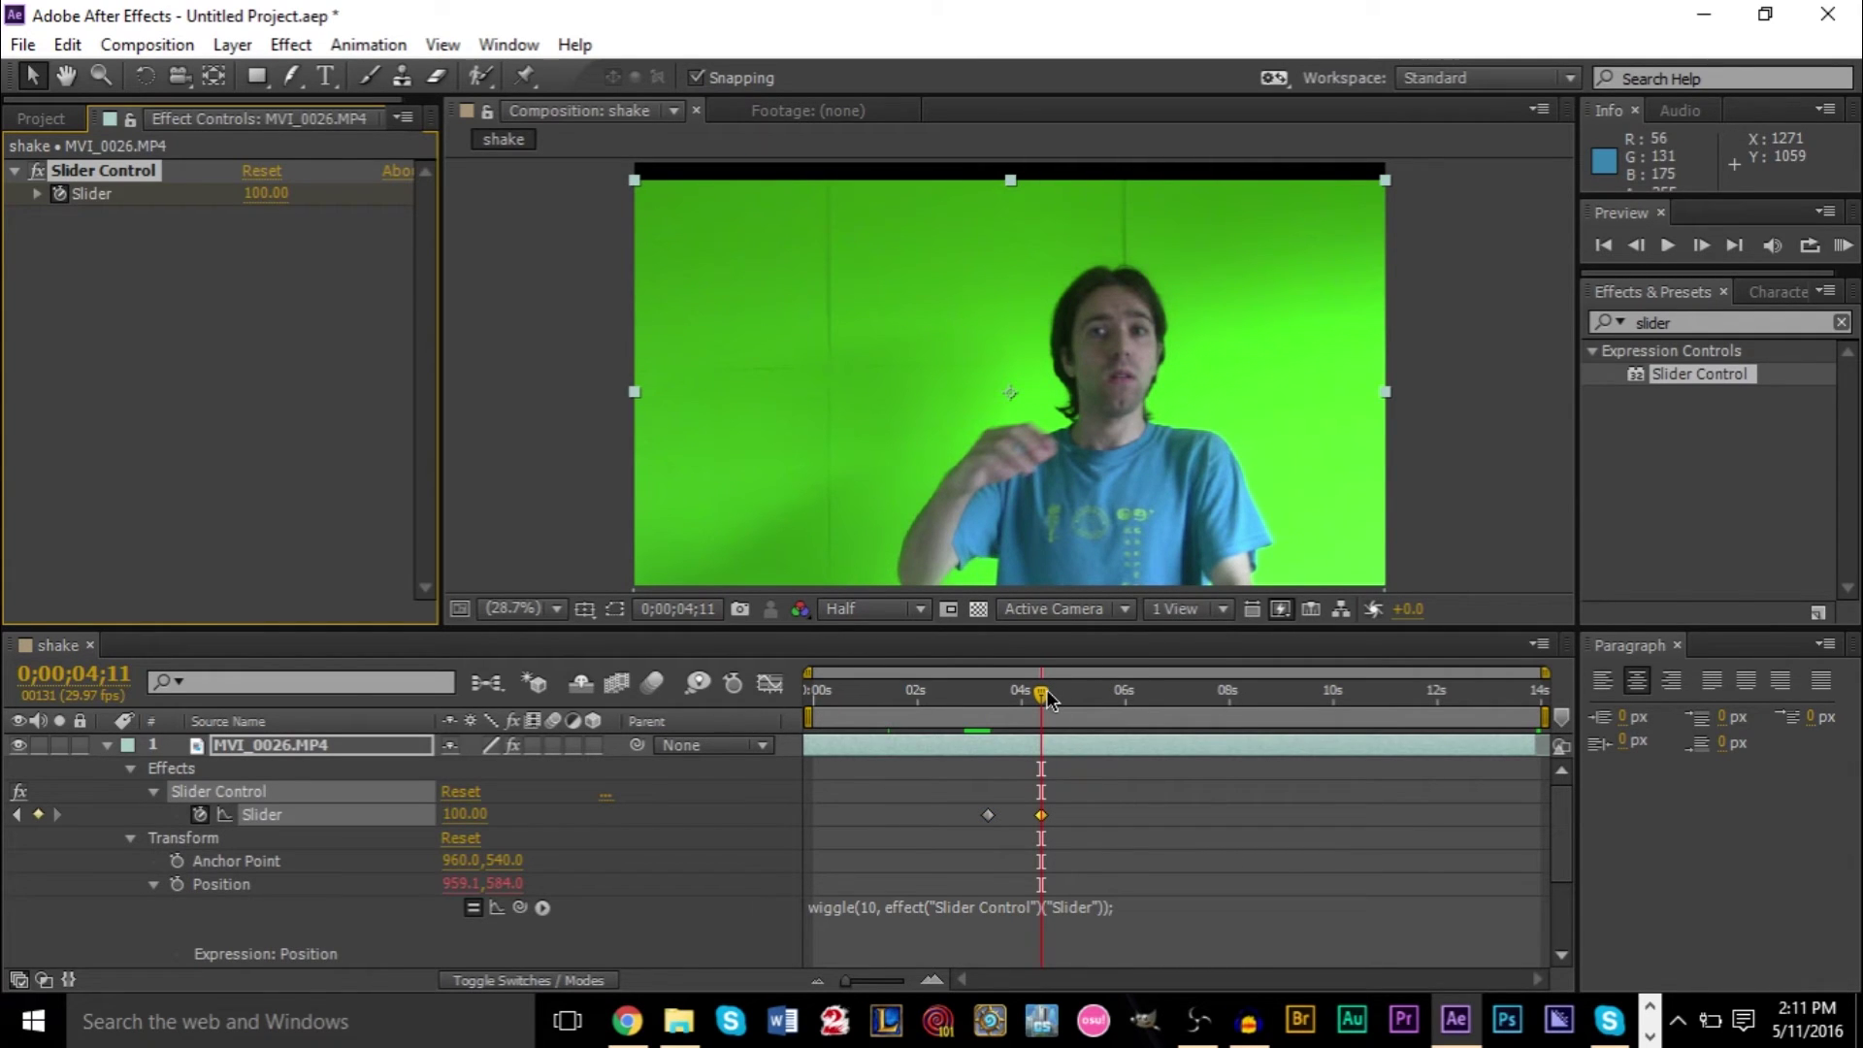
left_click_drag(1046, 689, 1175, 737)
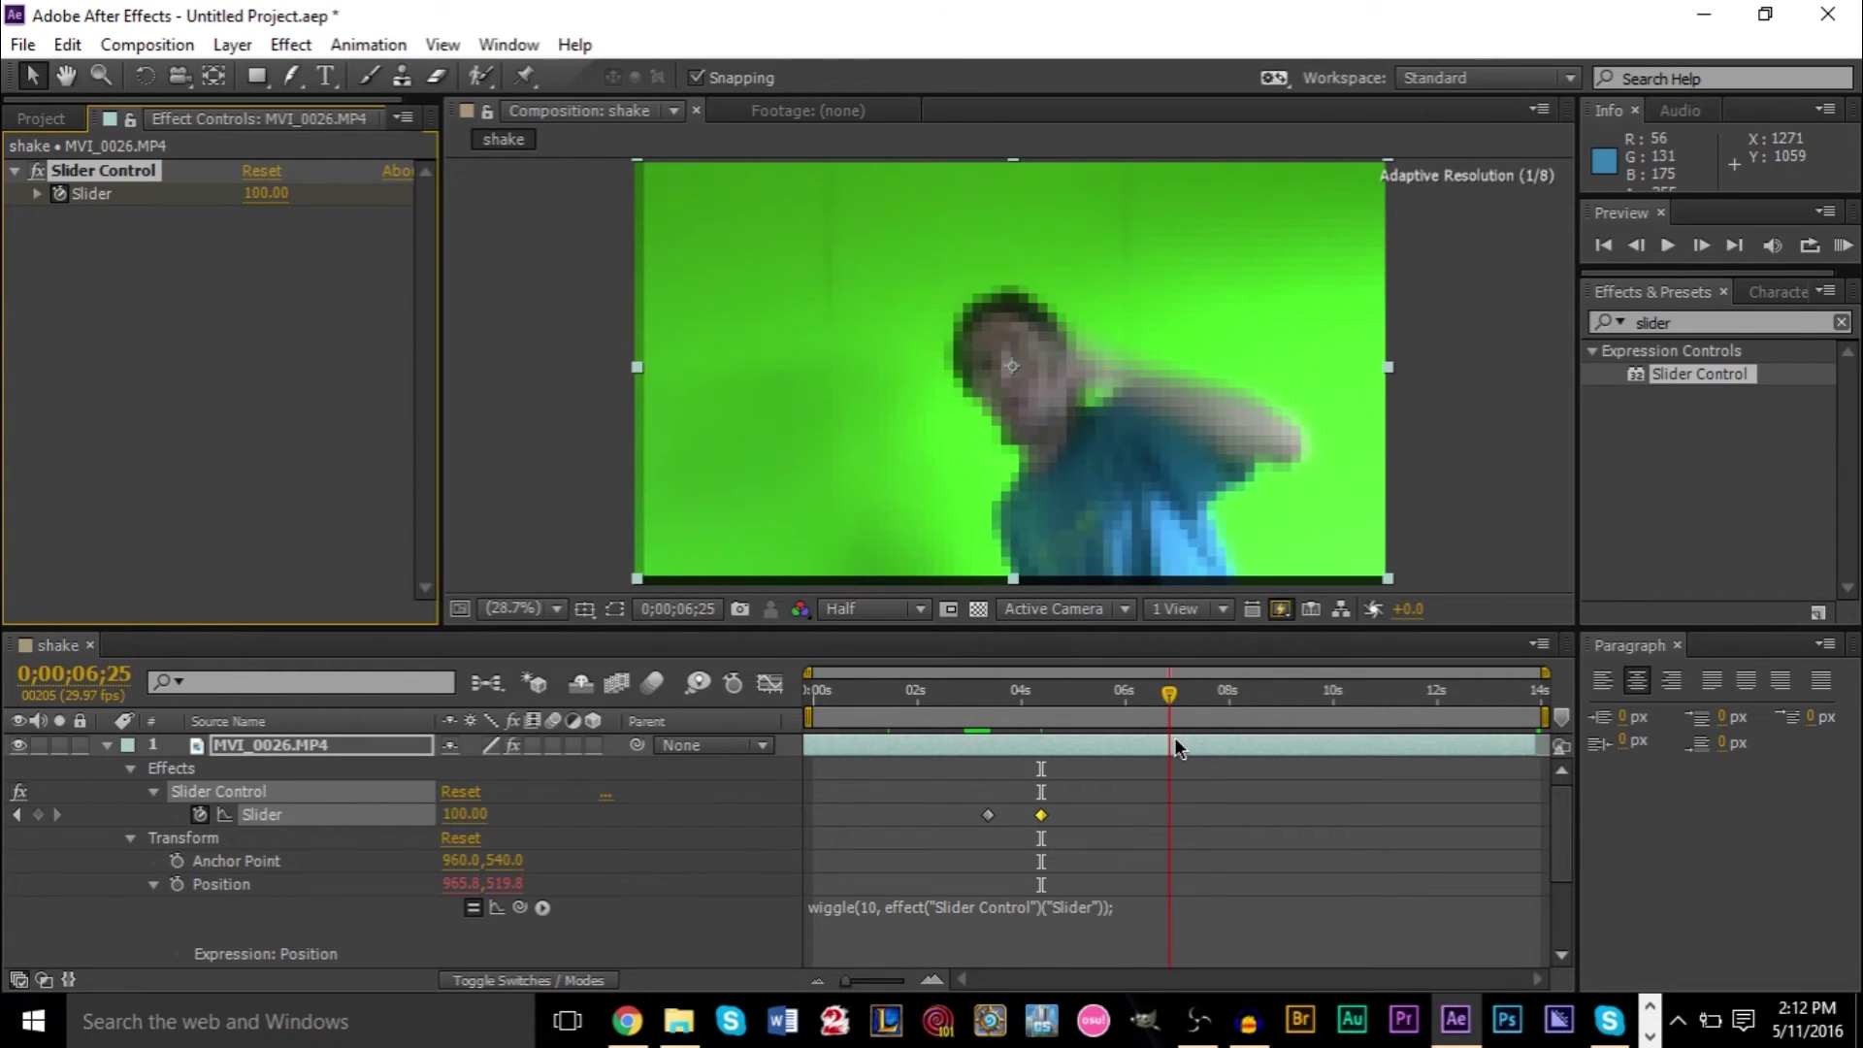
left_click_drag(1174, 742, 1168, 742)
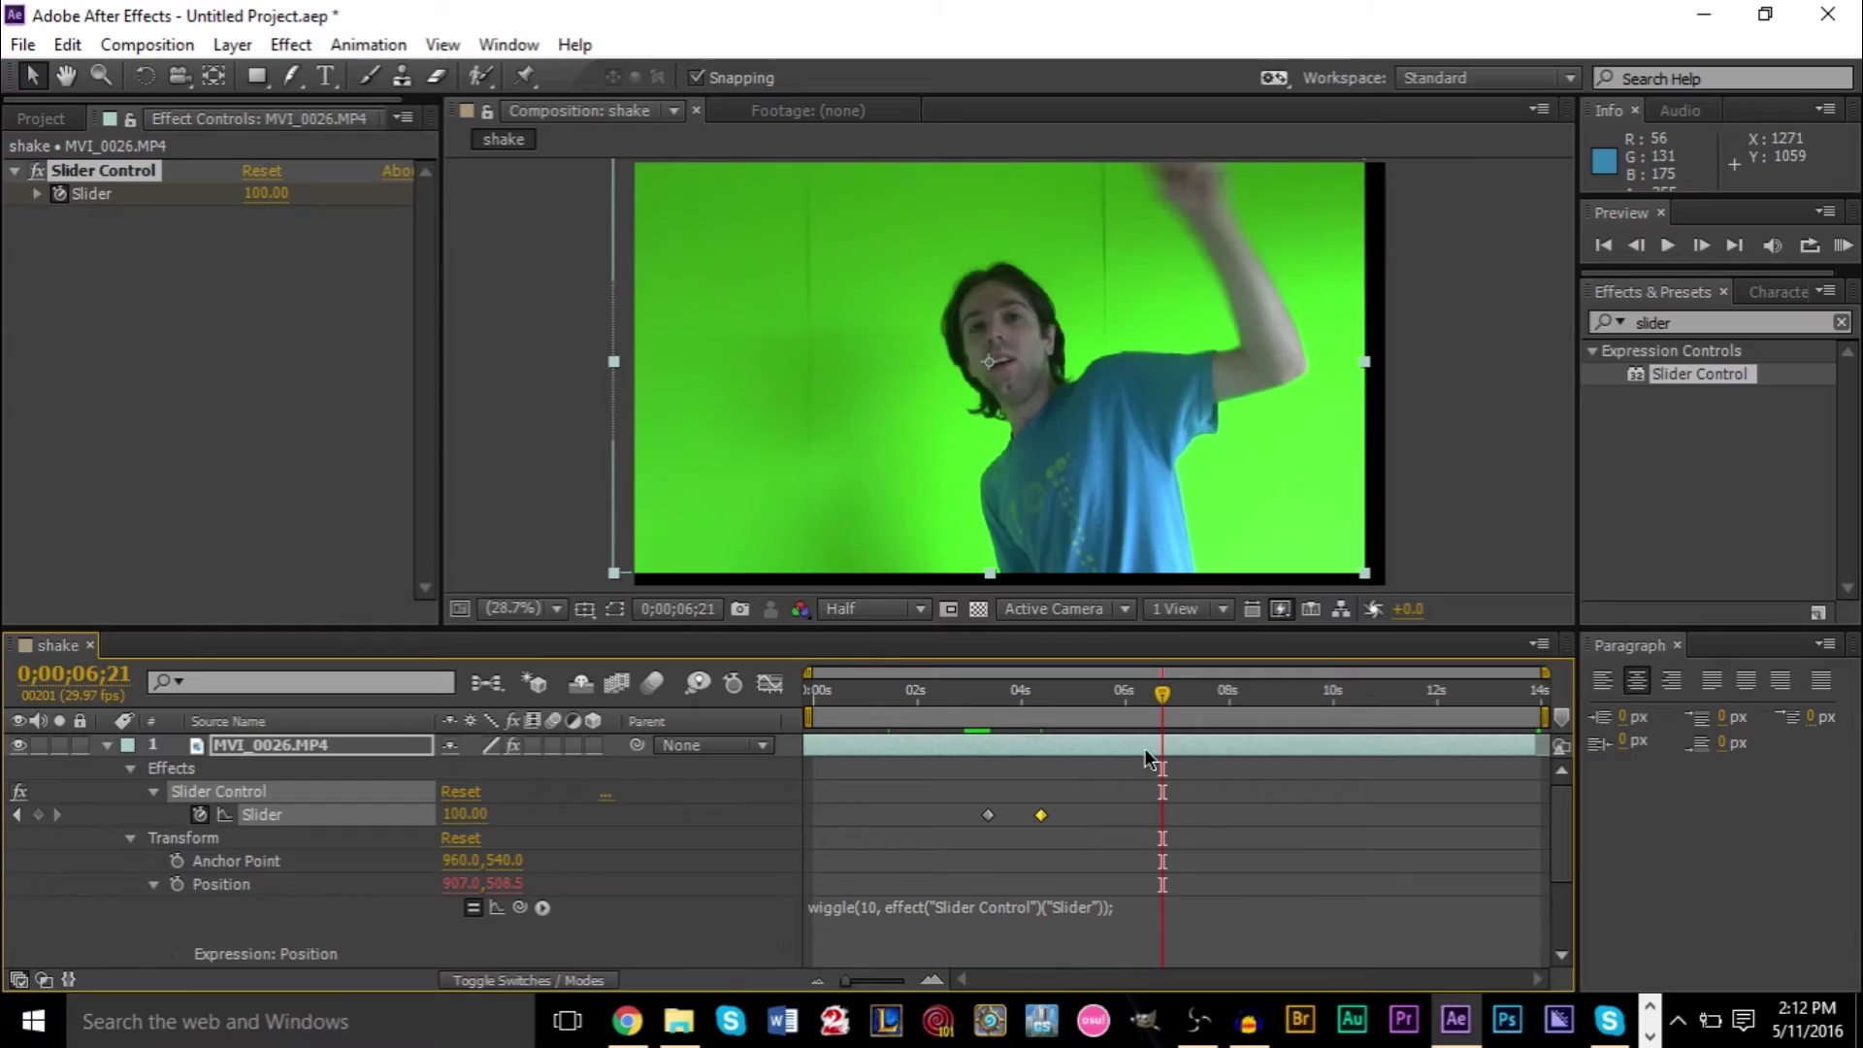
- Keyframe the Slider at 100 at 0;00;06;21, correcting a mistyped 1001
left_click(272, 197)
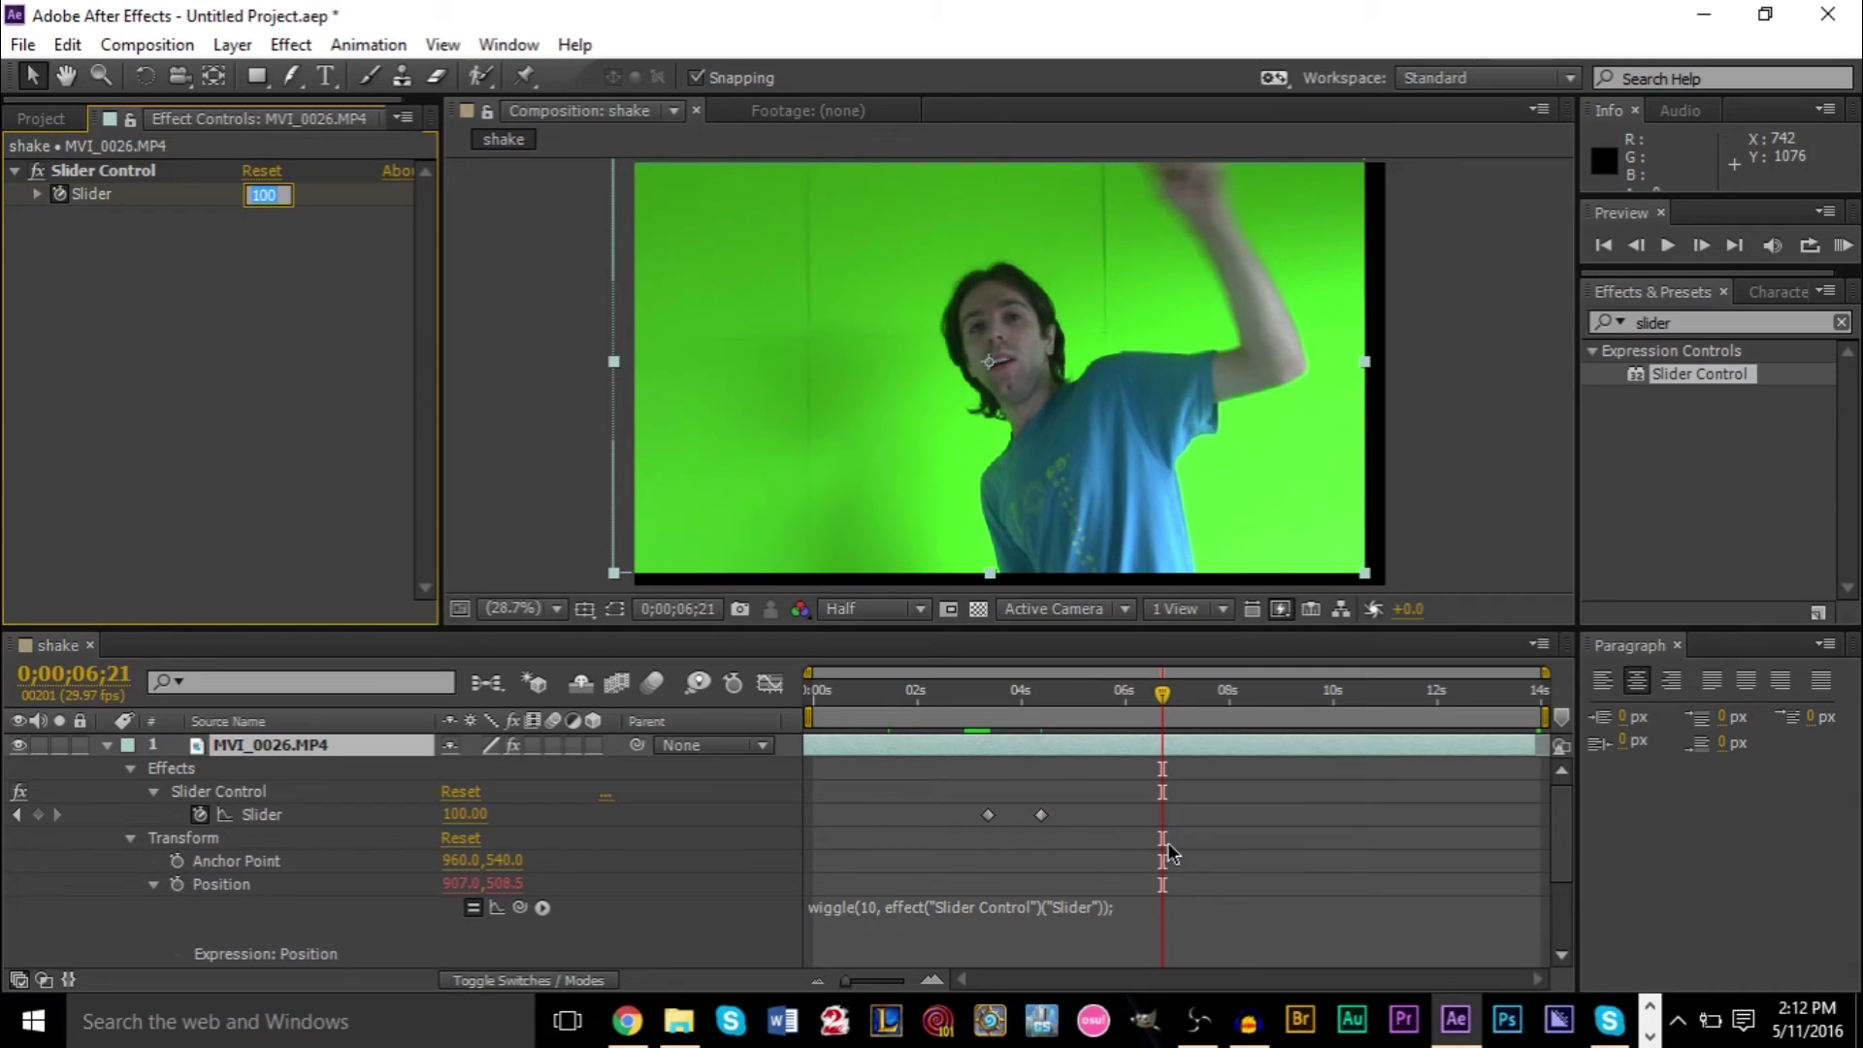
type("1001")
key("Return")
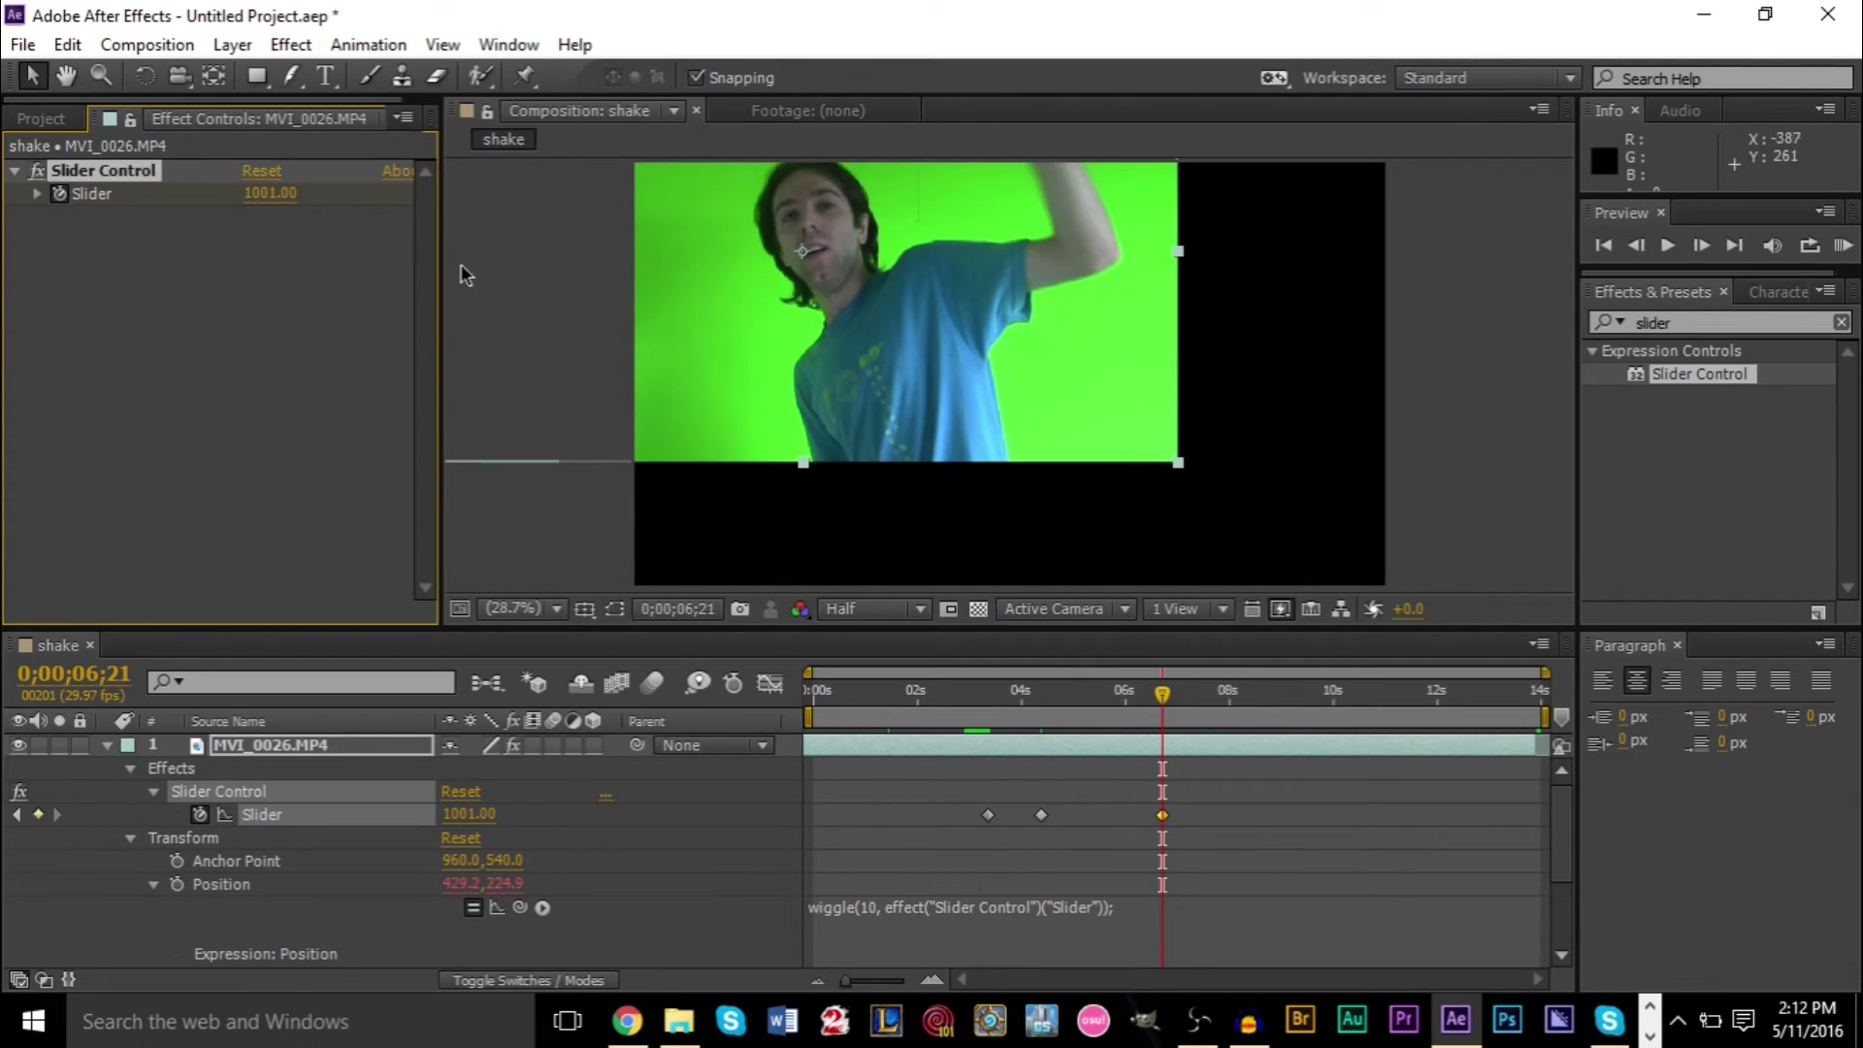
left_click(267, 193)
type("100")
key("Return")
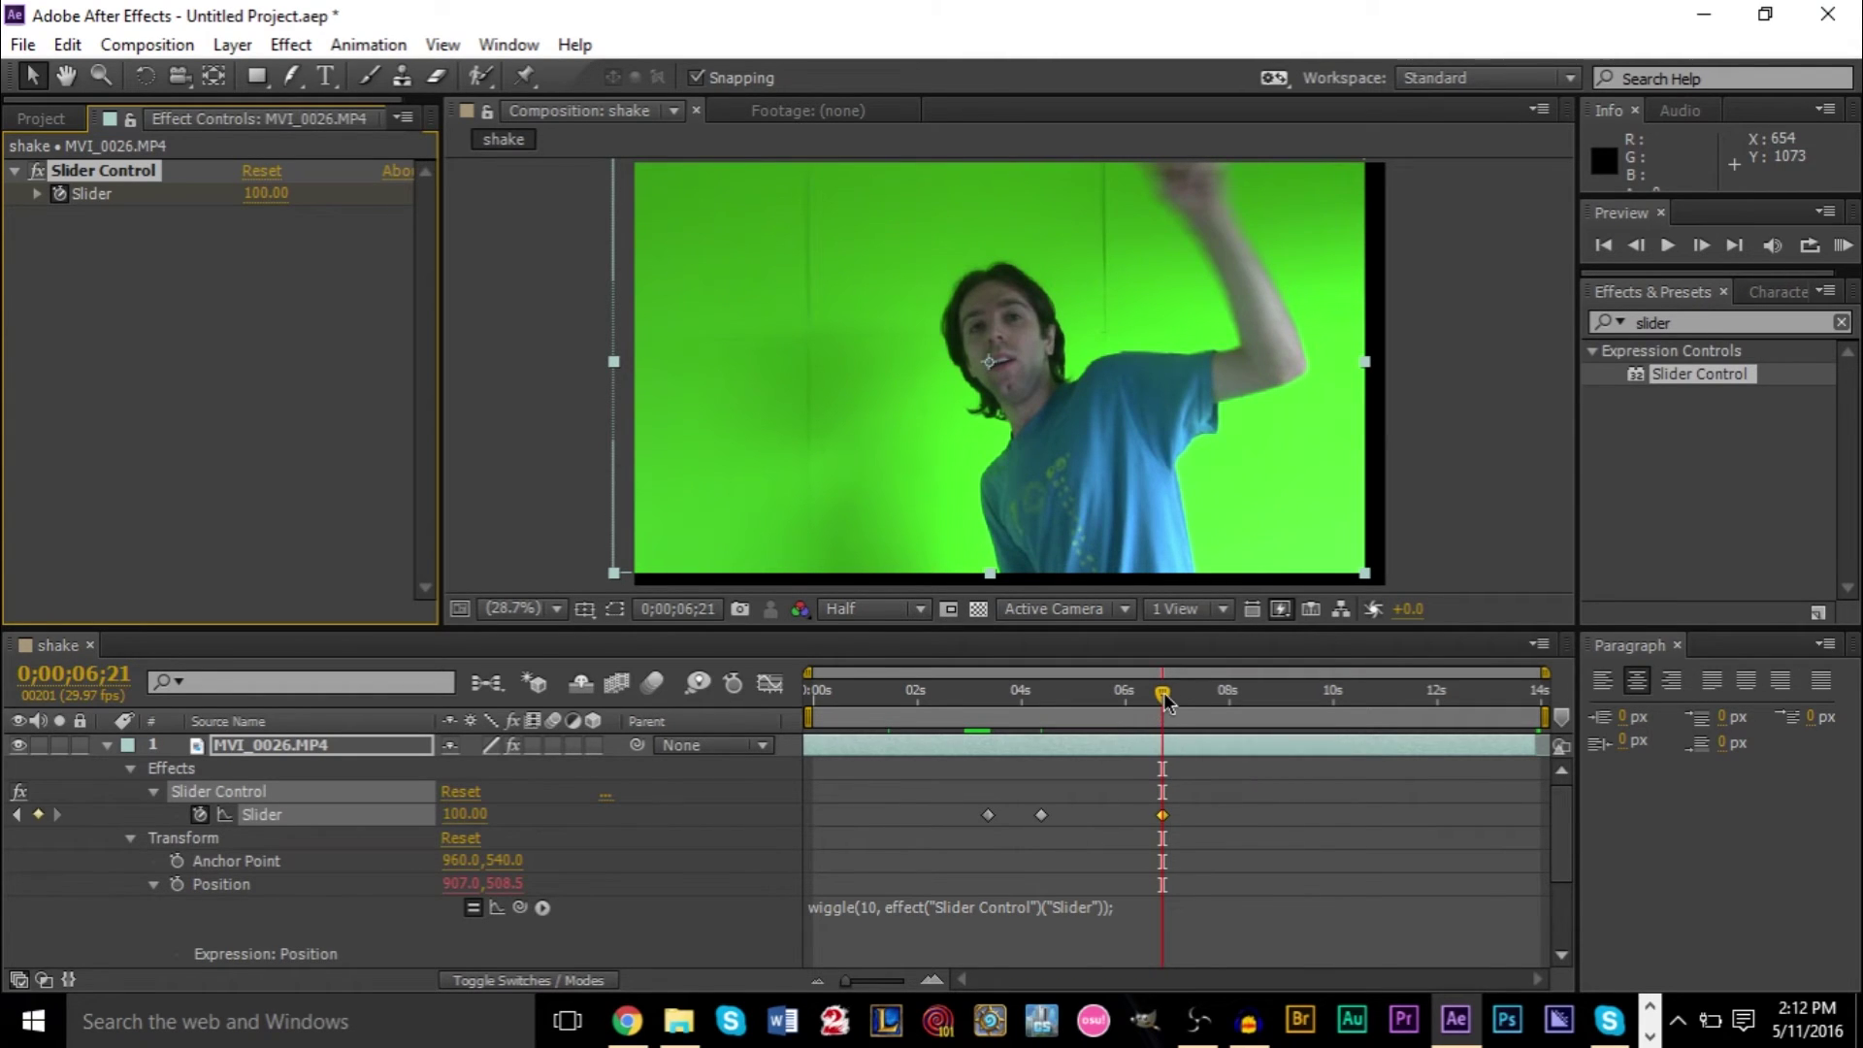
- Add a Slider keyframe of 0 at 0;00;07;09 to end the shake
left_click_drag(1163, 691, 1199, 709)
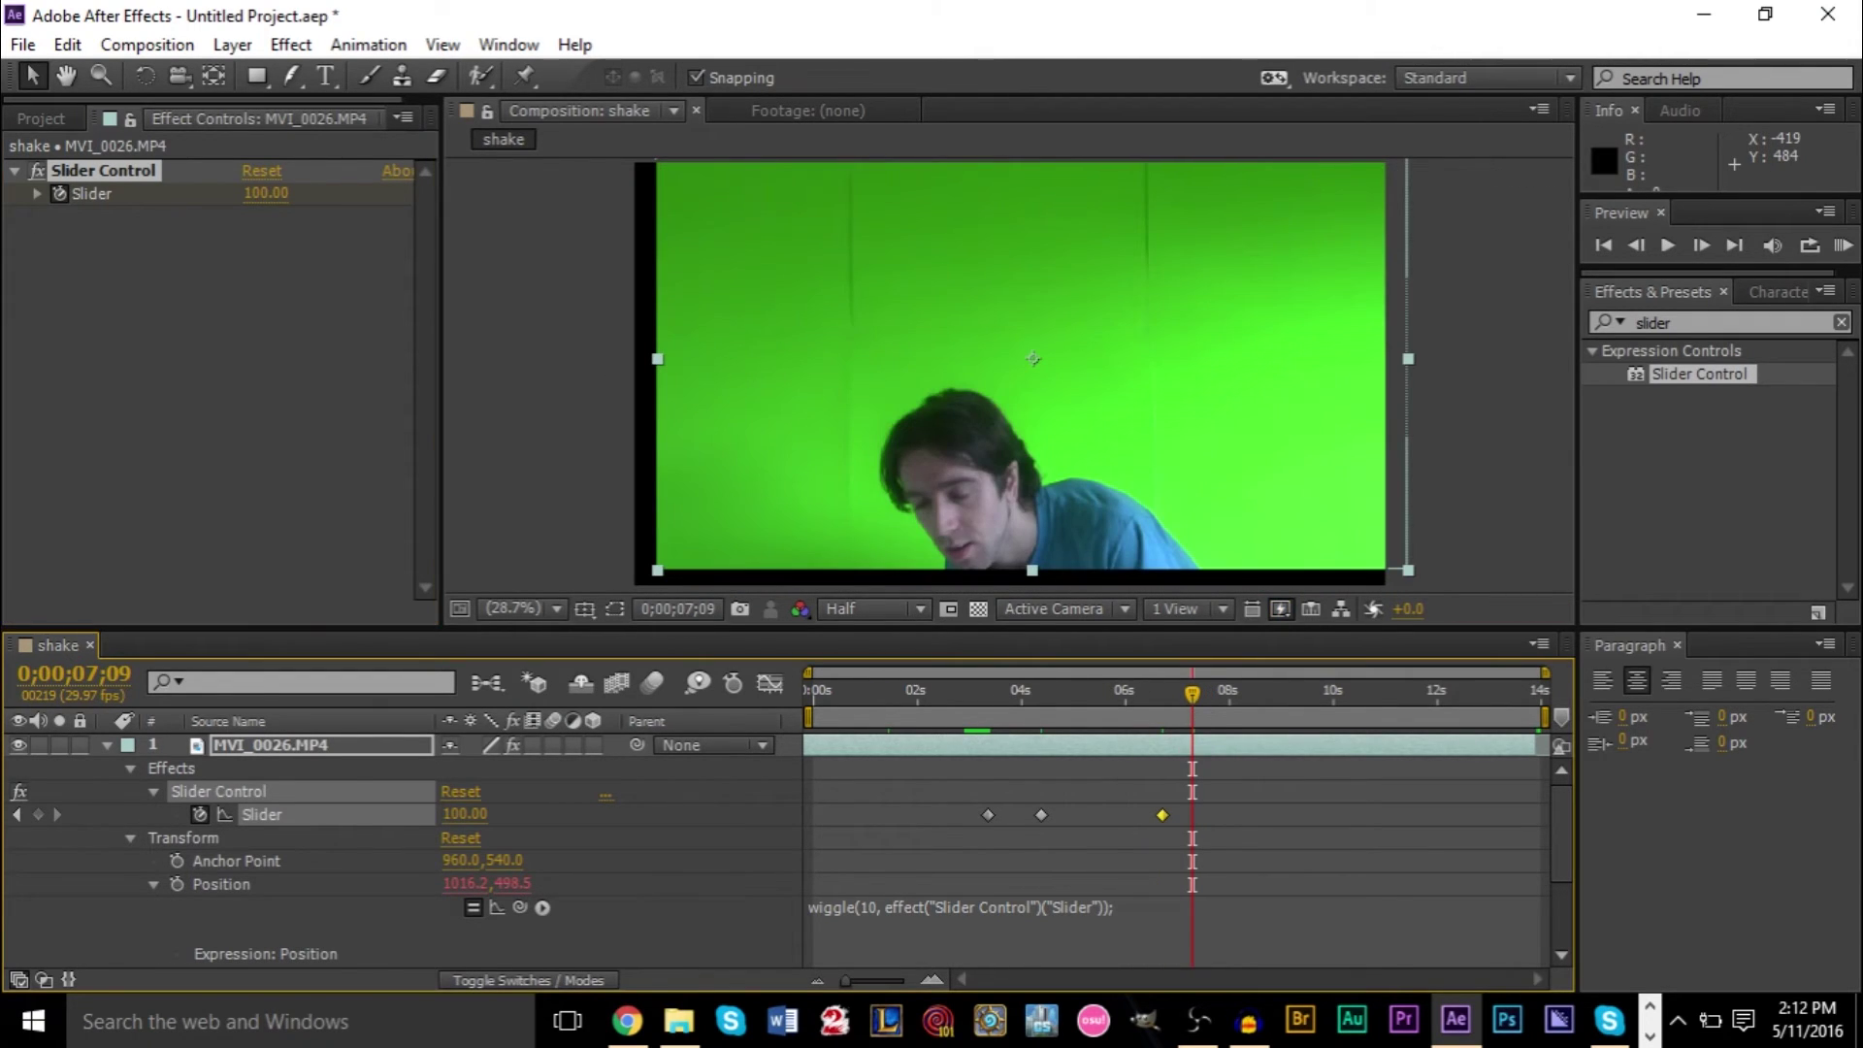
left_click(256, 198)
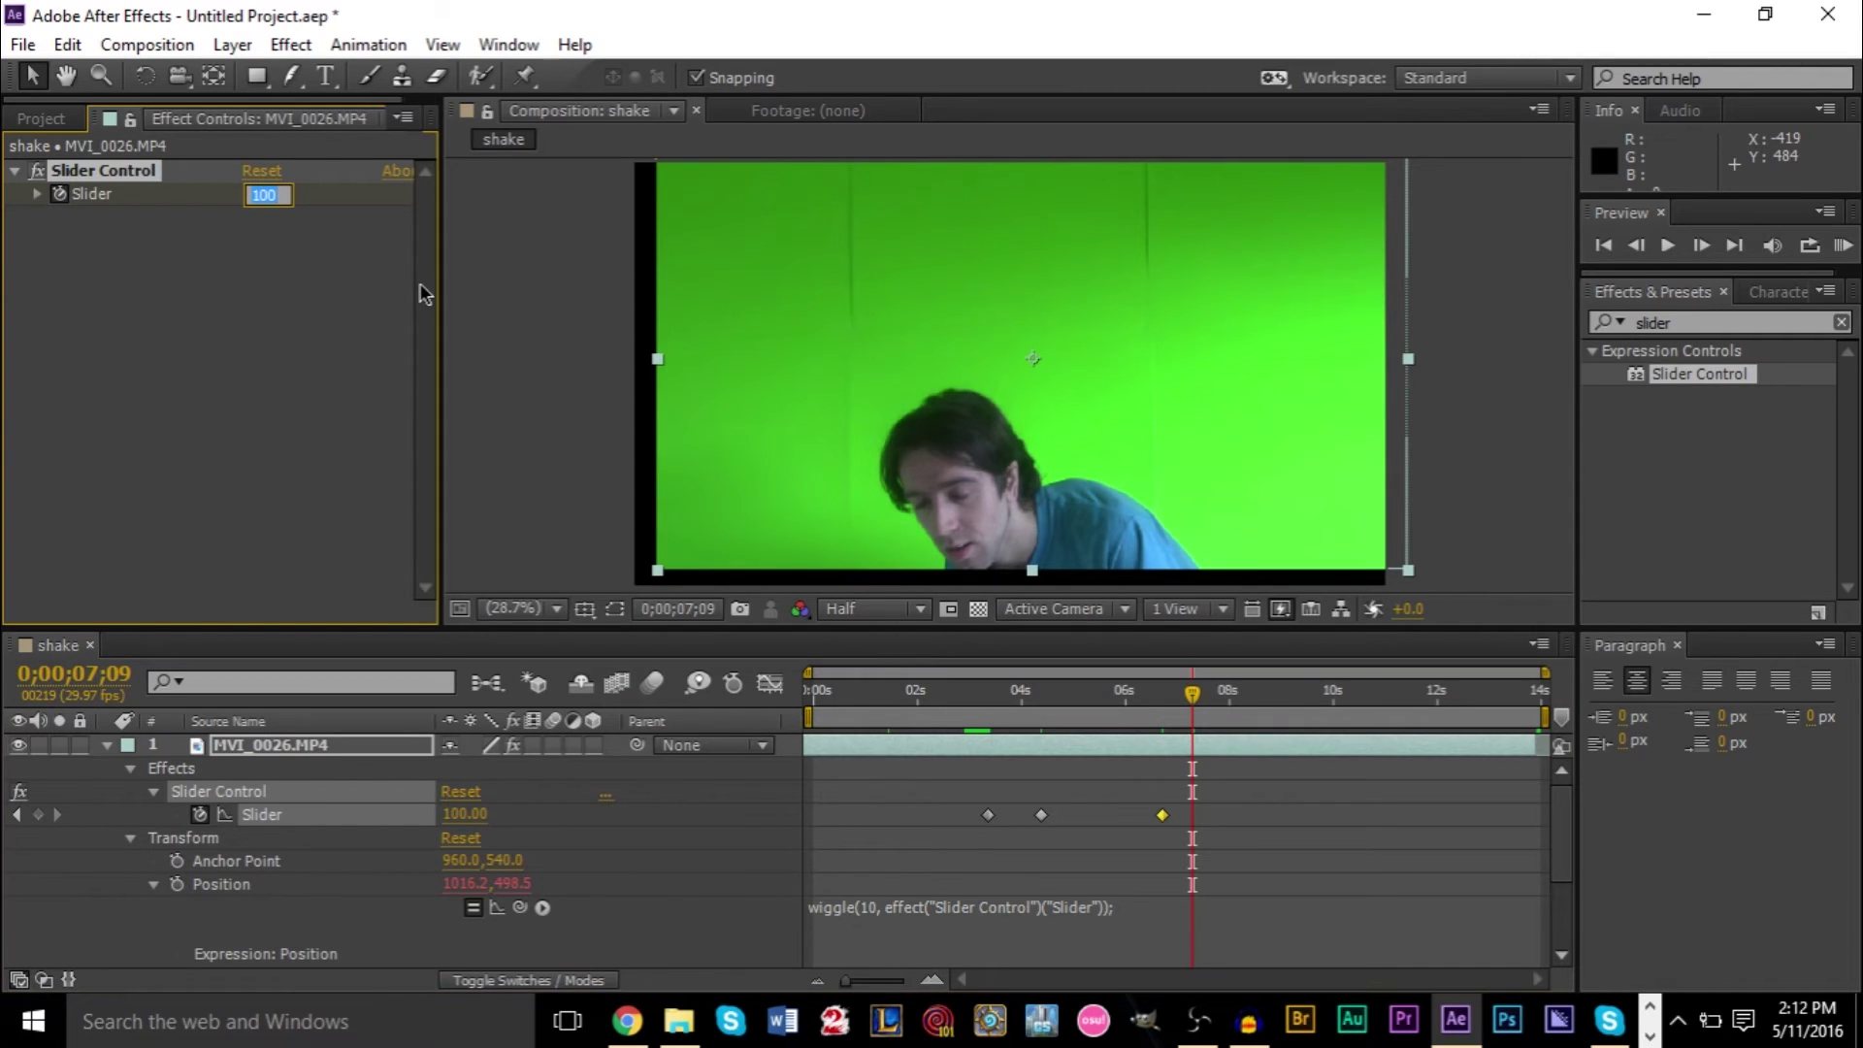
type("0")
key("Return")
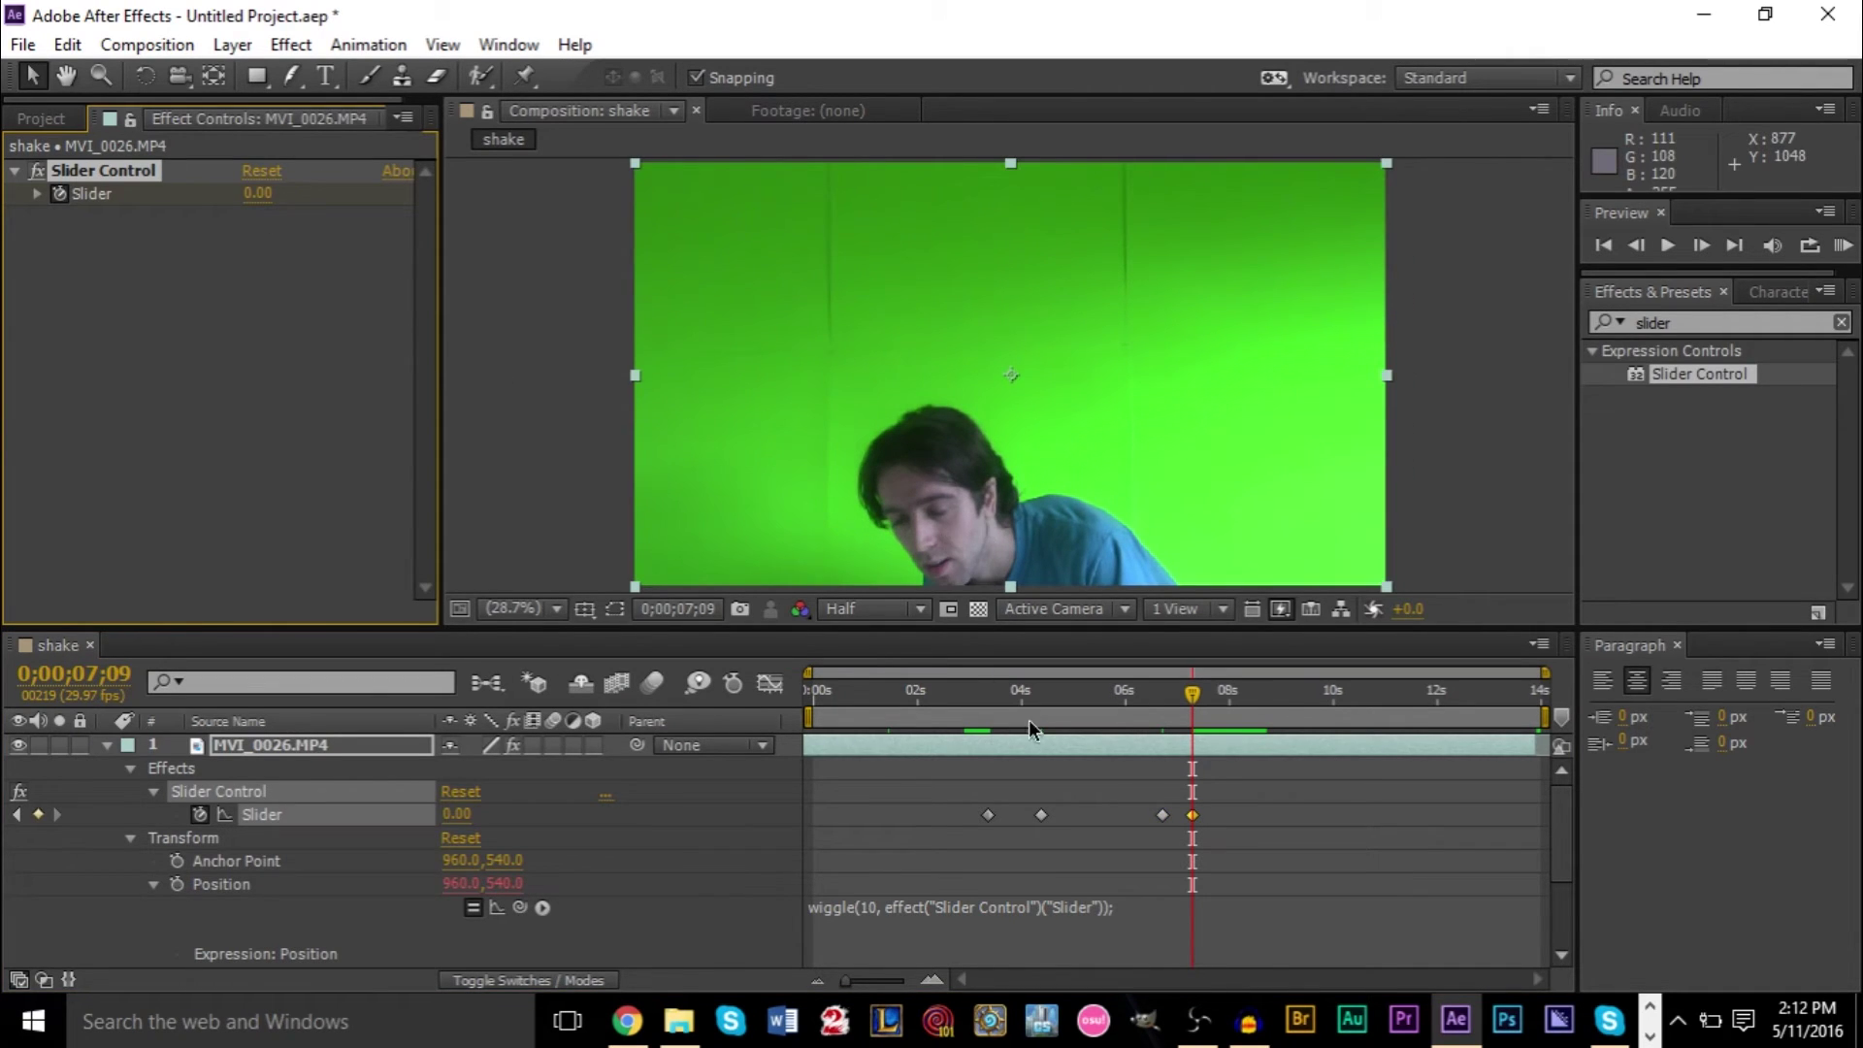
left_click(968, 697)
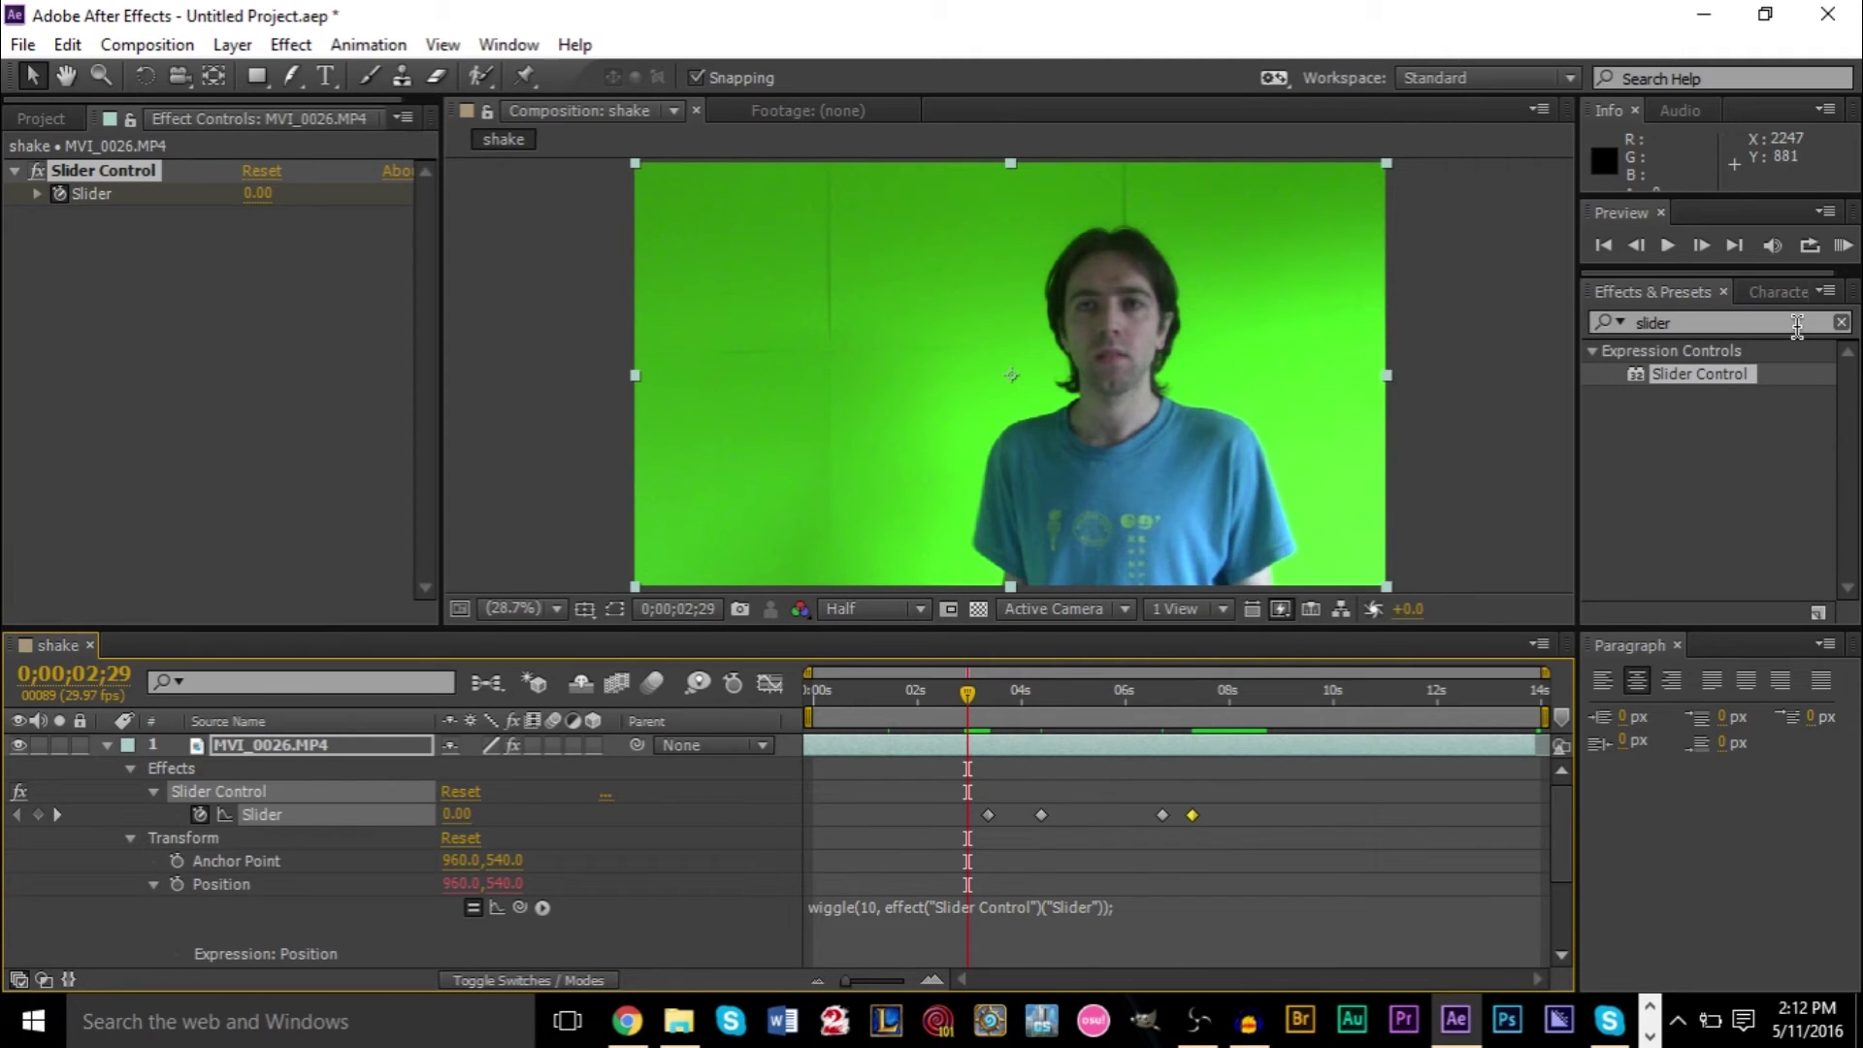
left_click(963, 699)
key("space")
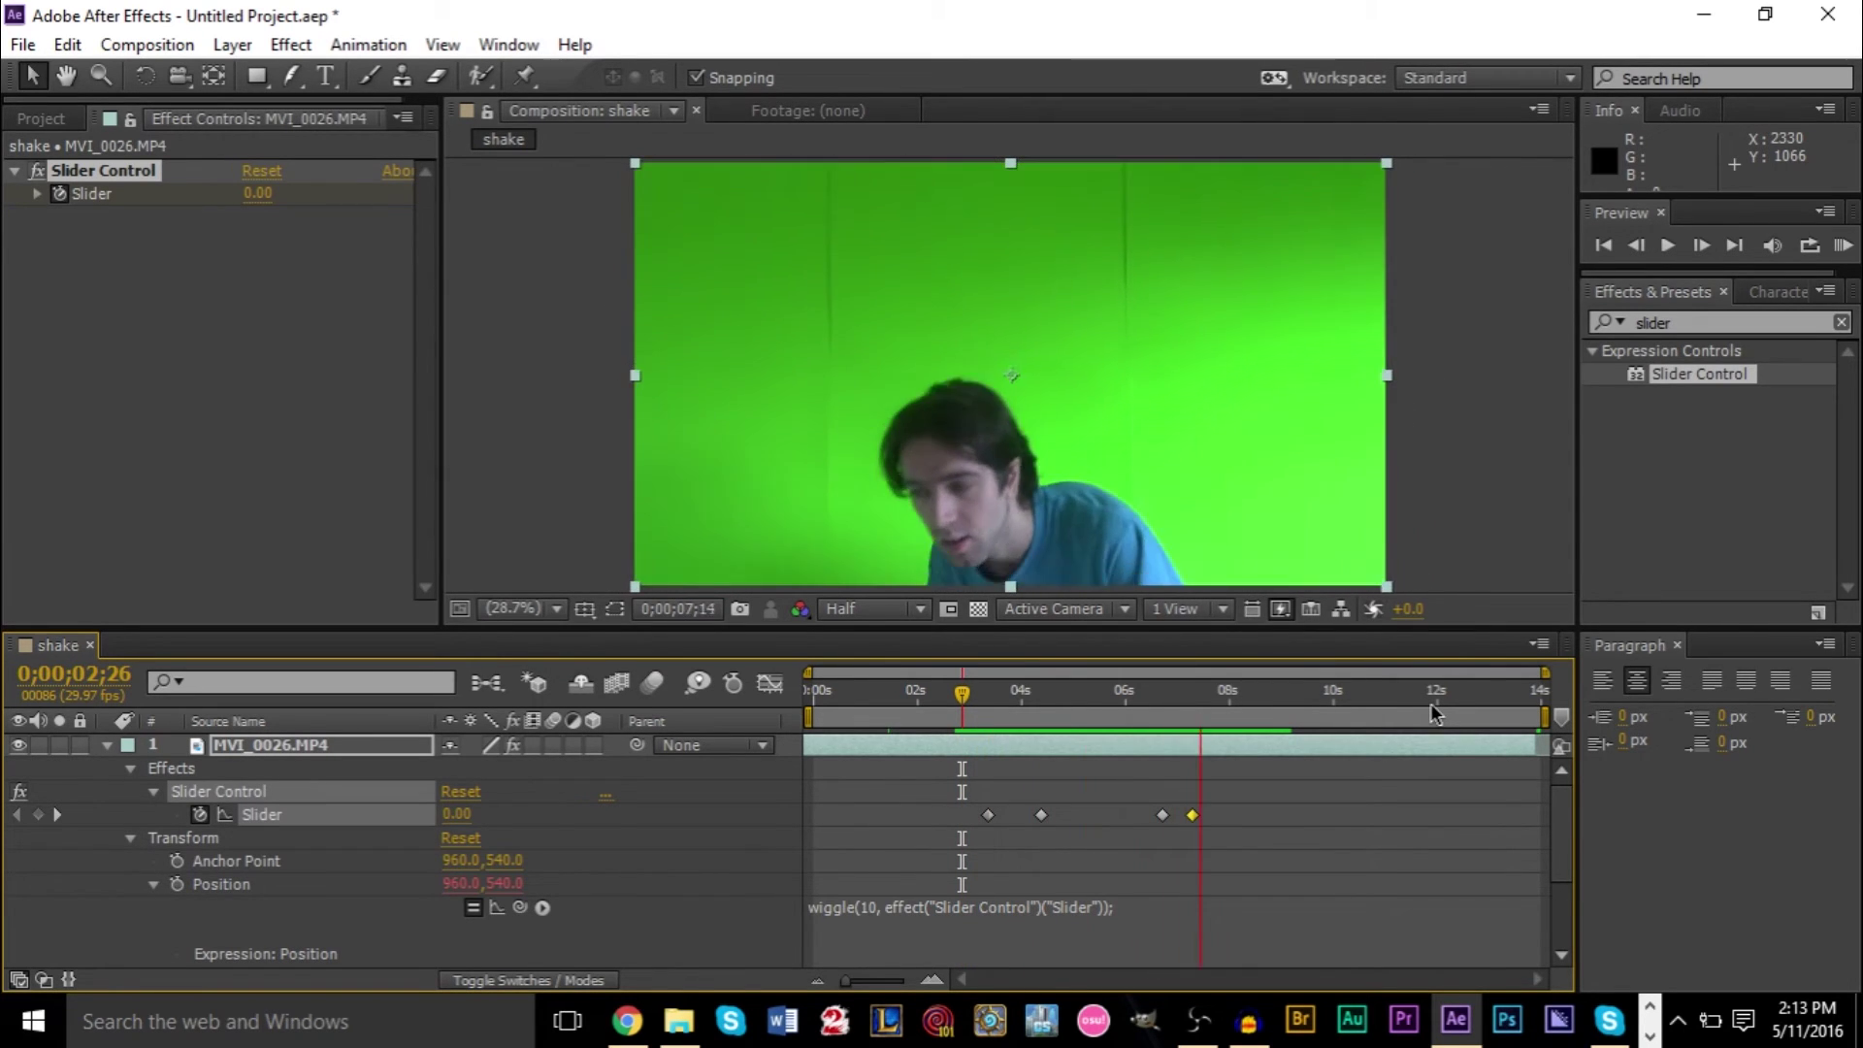
key("space")
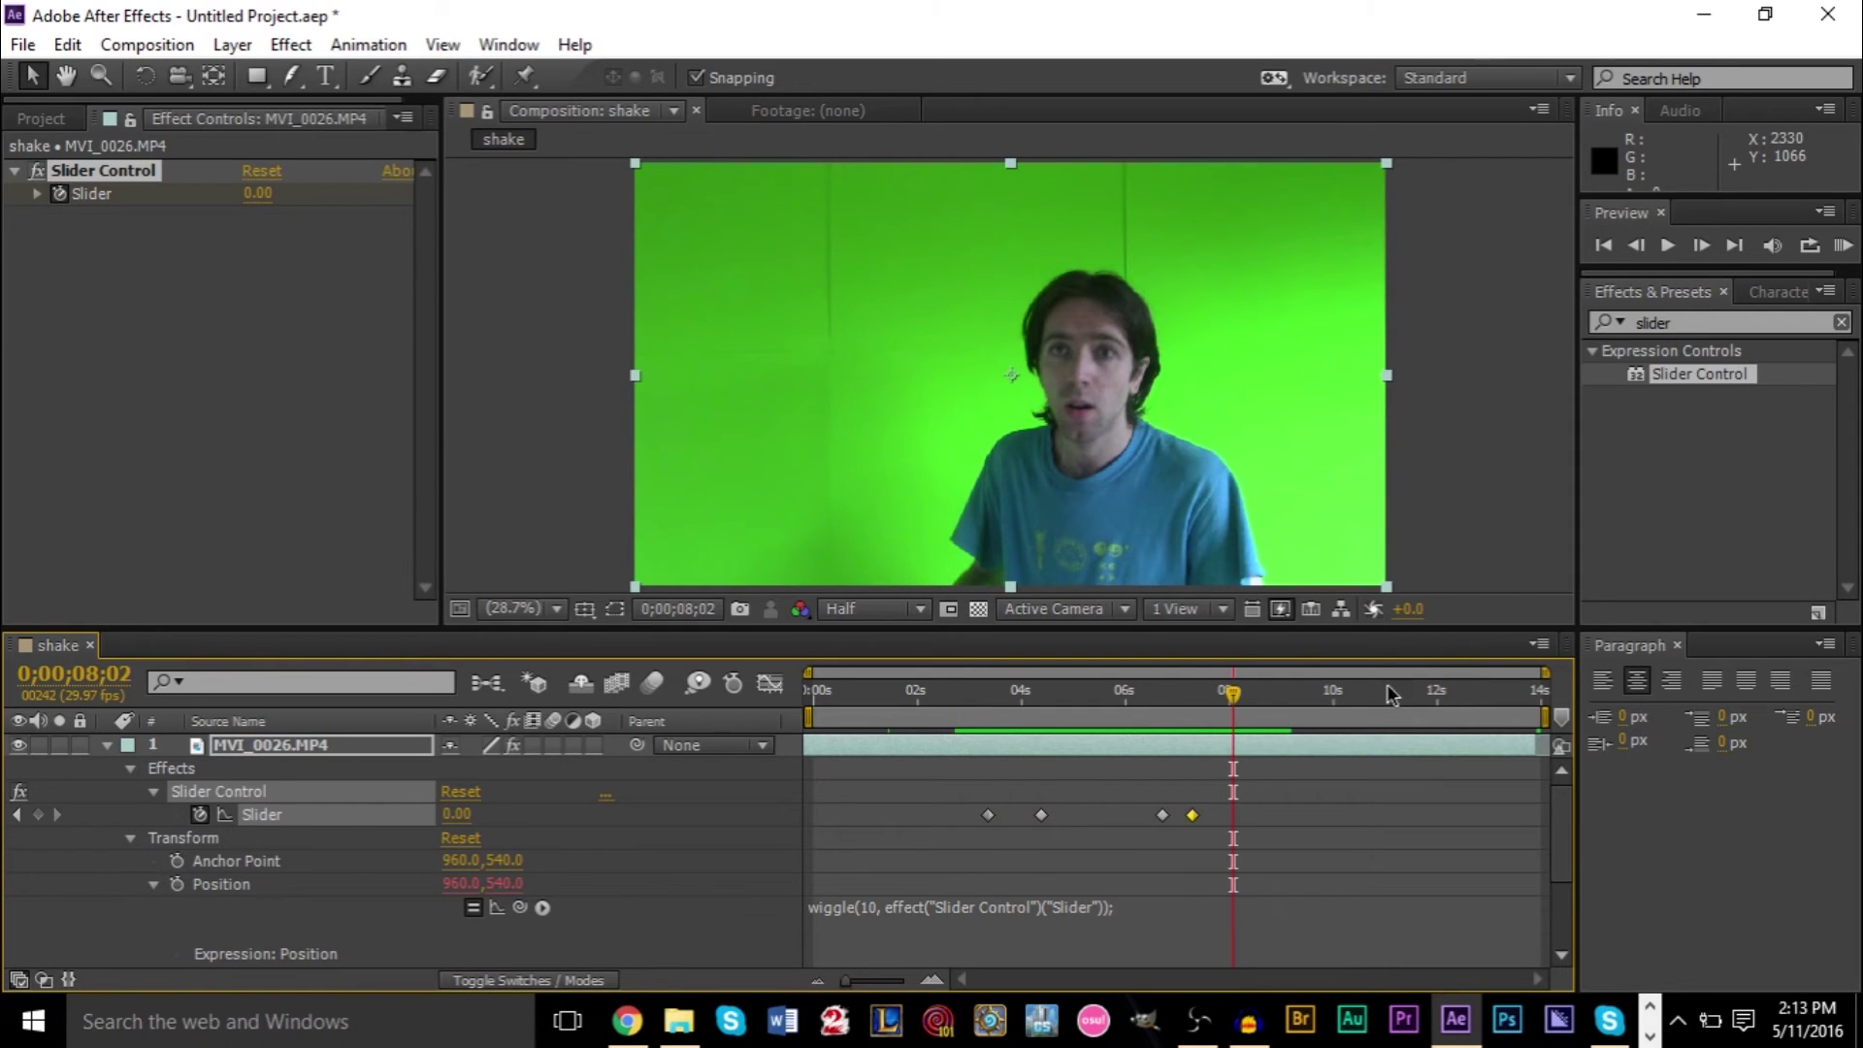
left_click(1096, 695)
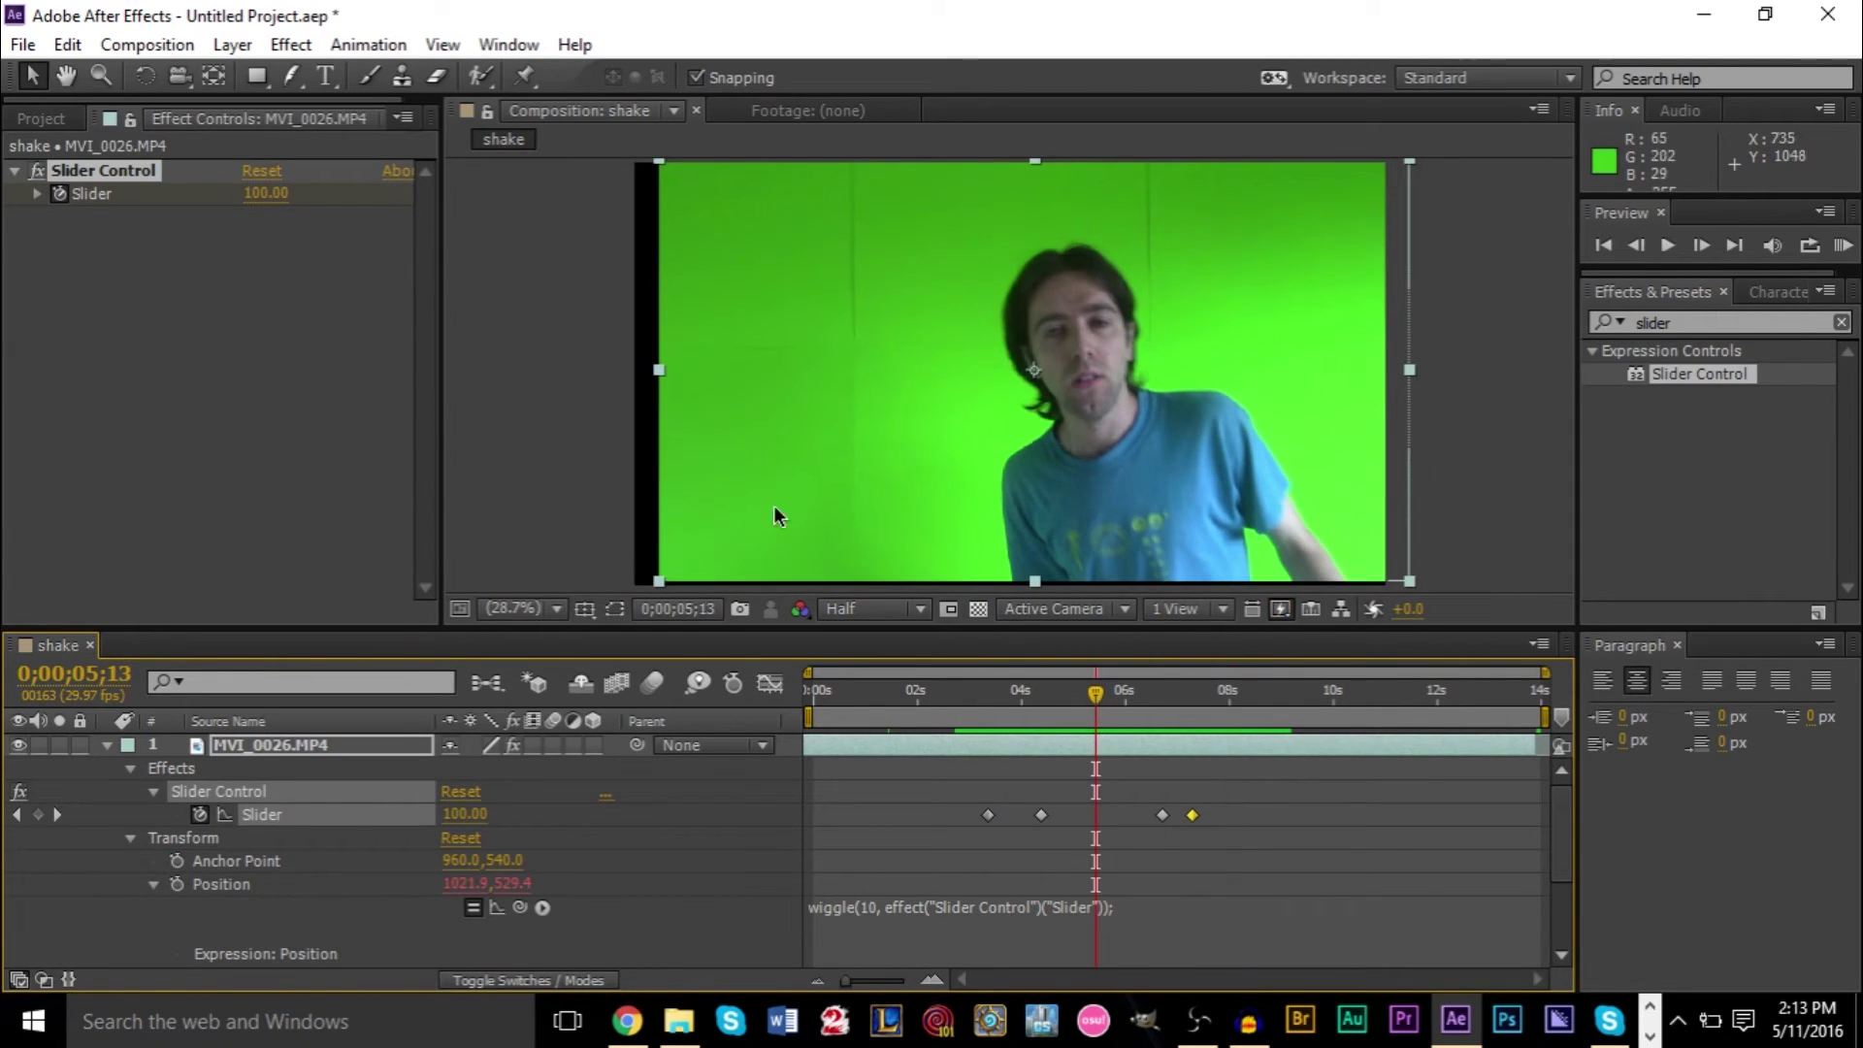
left_click(1012, 695)
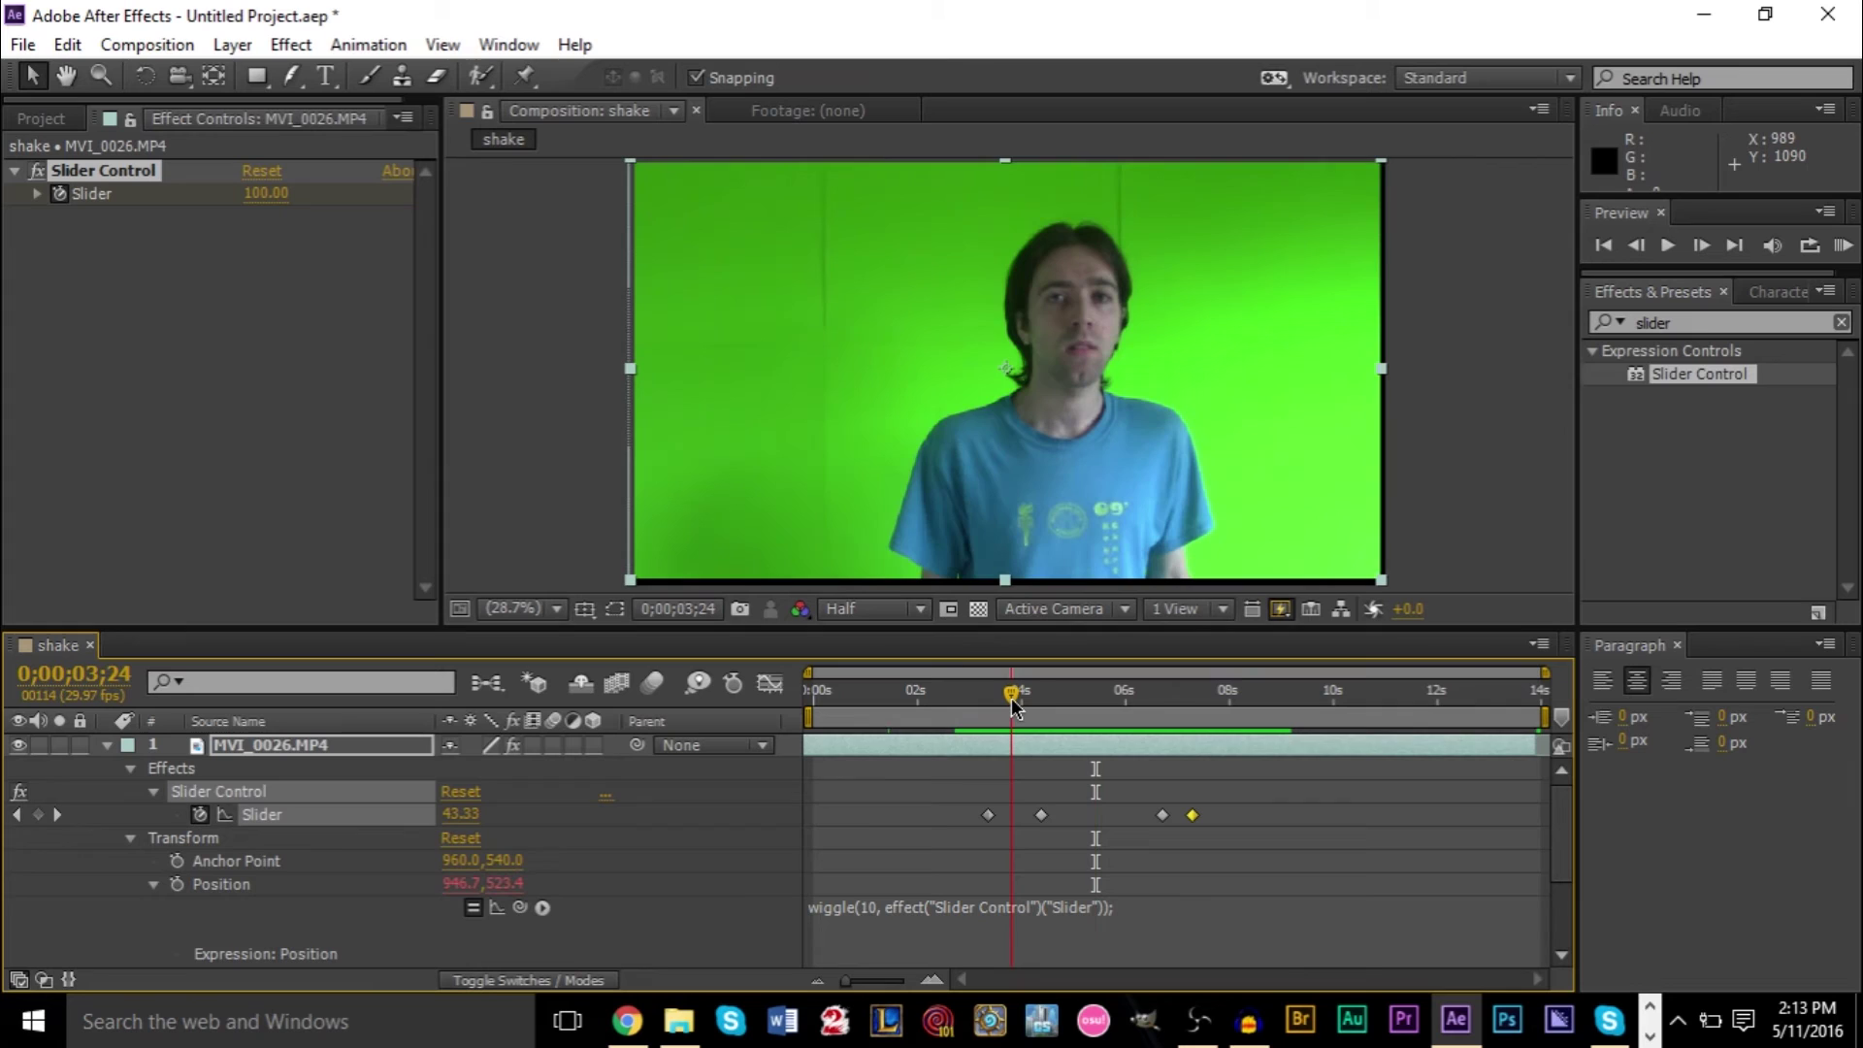
left_click(1015, 695)
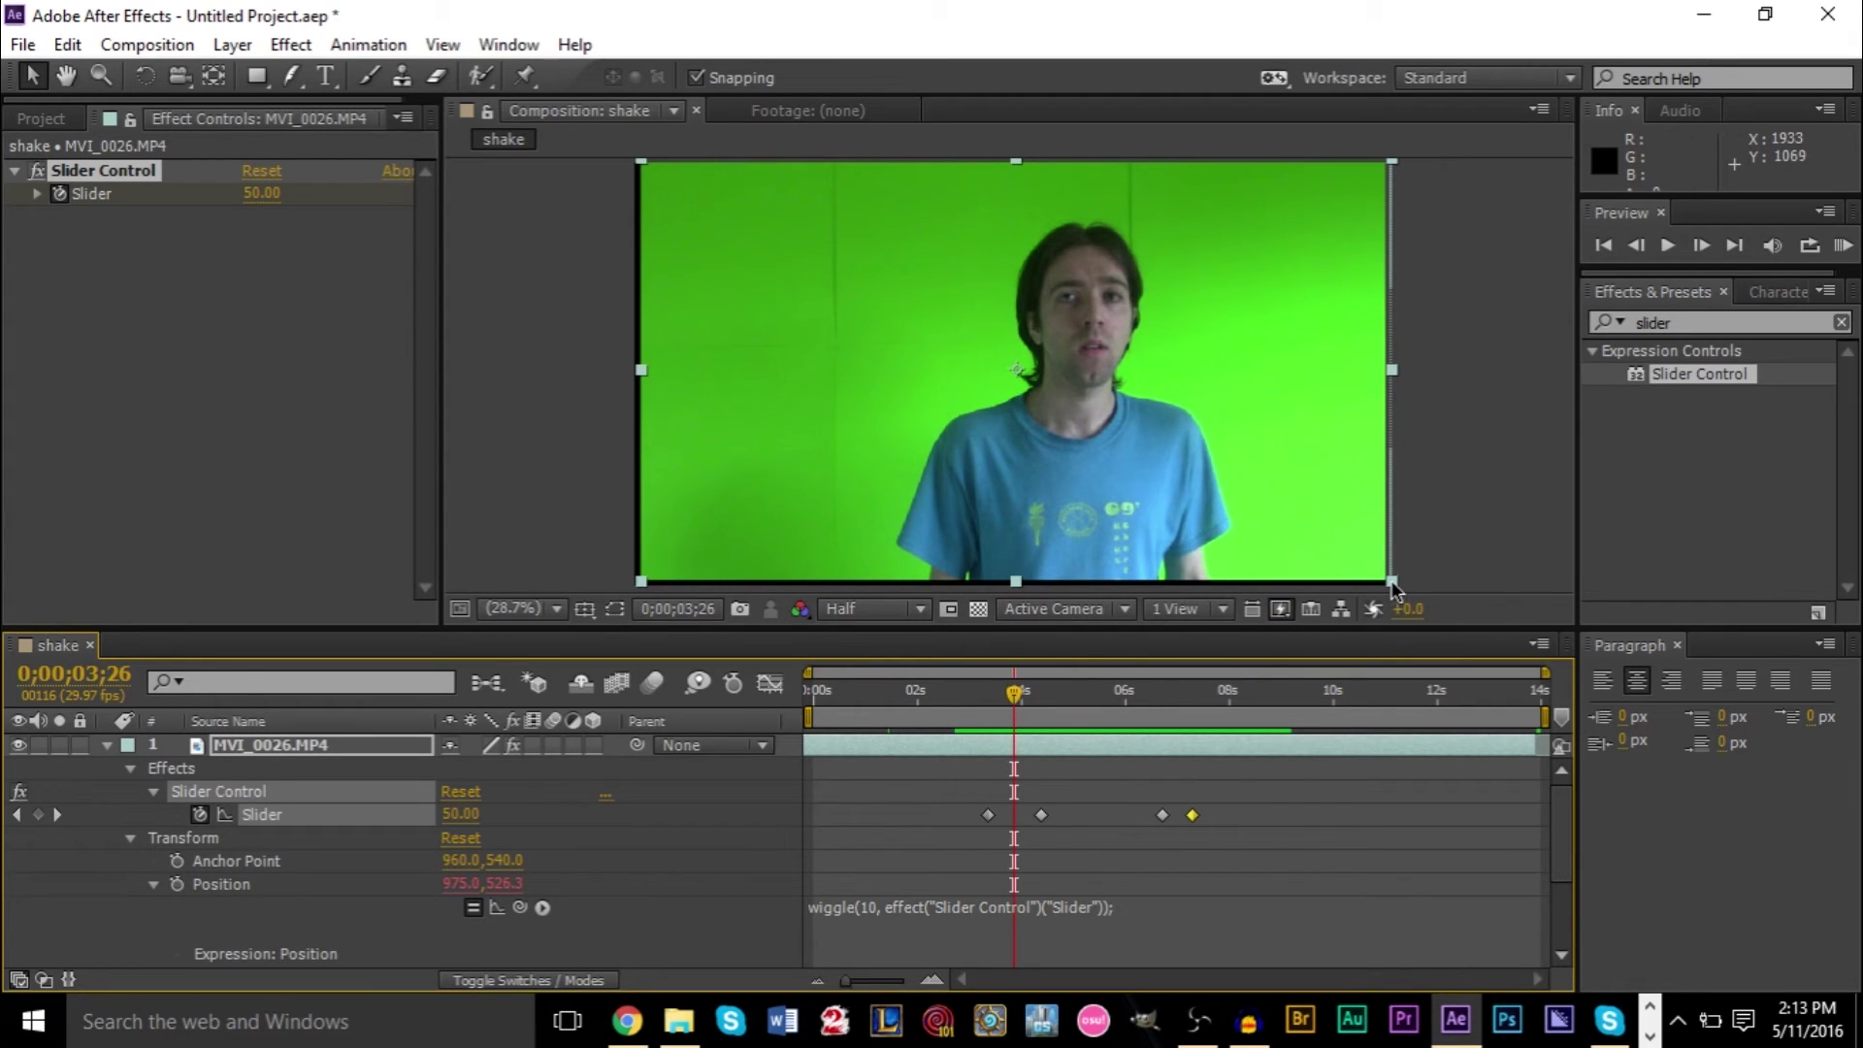
- Scale the clip up past the frame edges and preview the shake from 2;25
left_click_drag(1391, 580, 1424, 609)
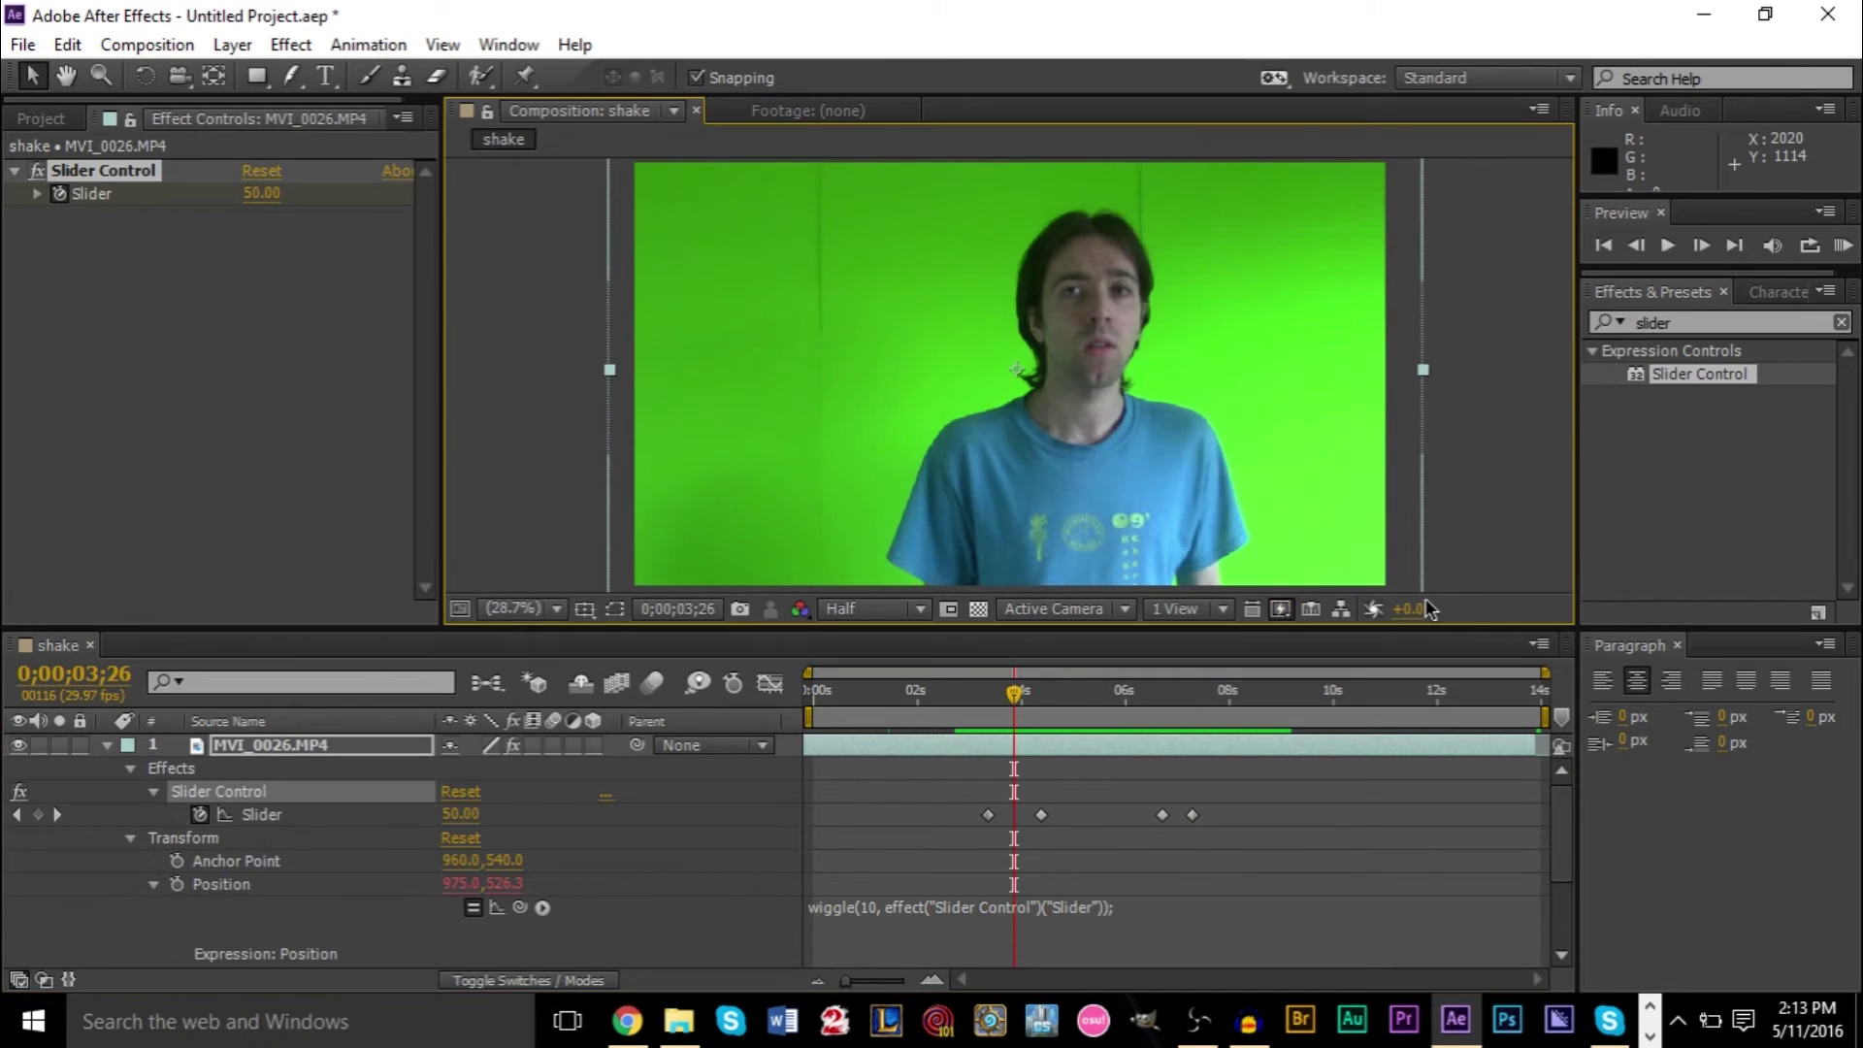
left_click(994, 692)
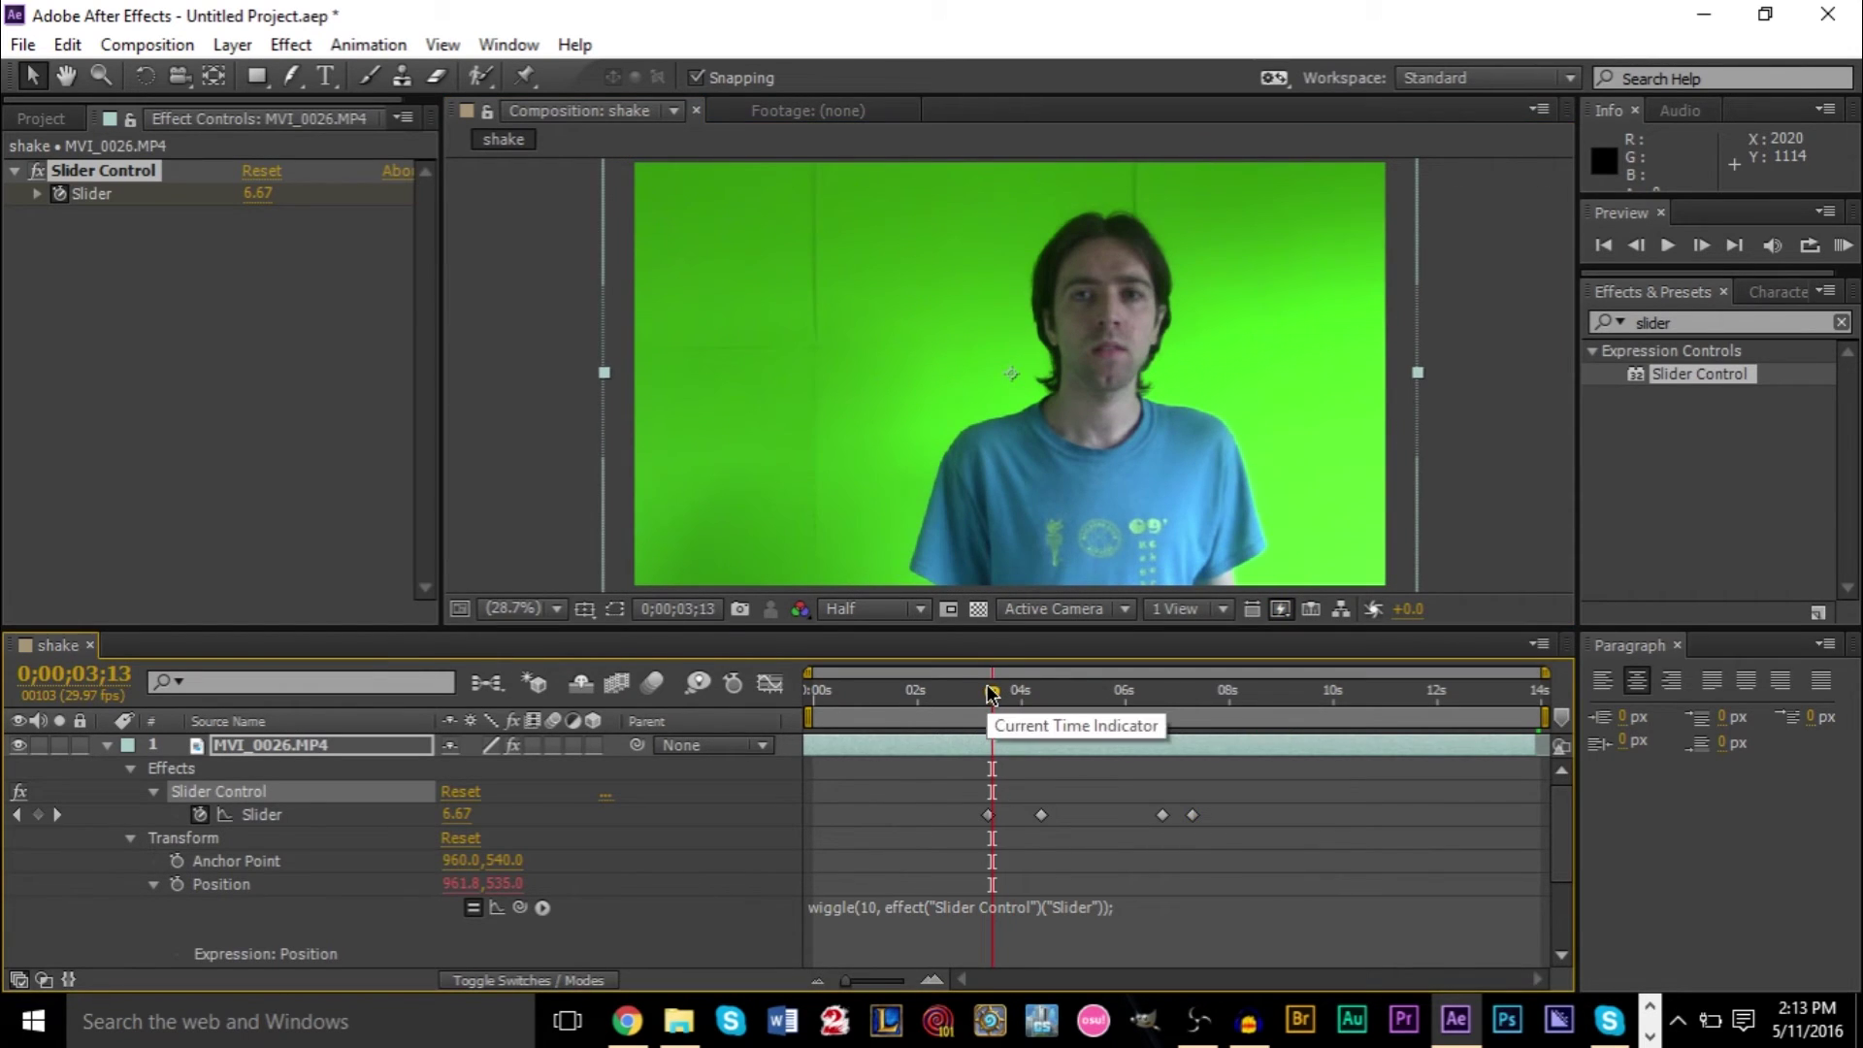
left_click_drag(987, 691, 981, 691)
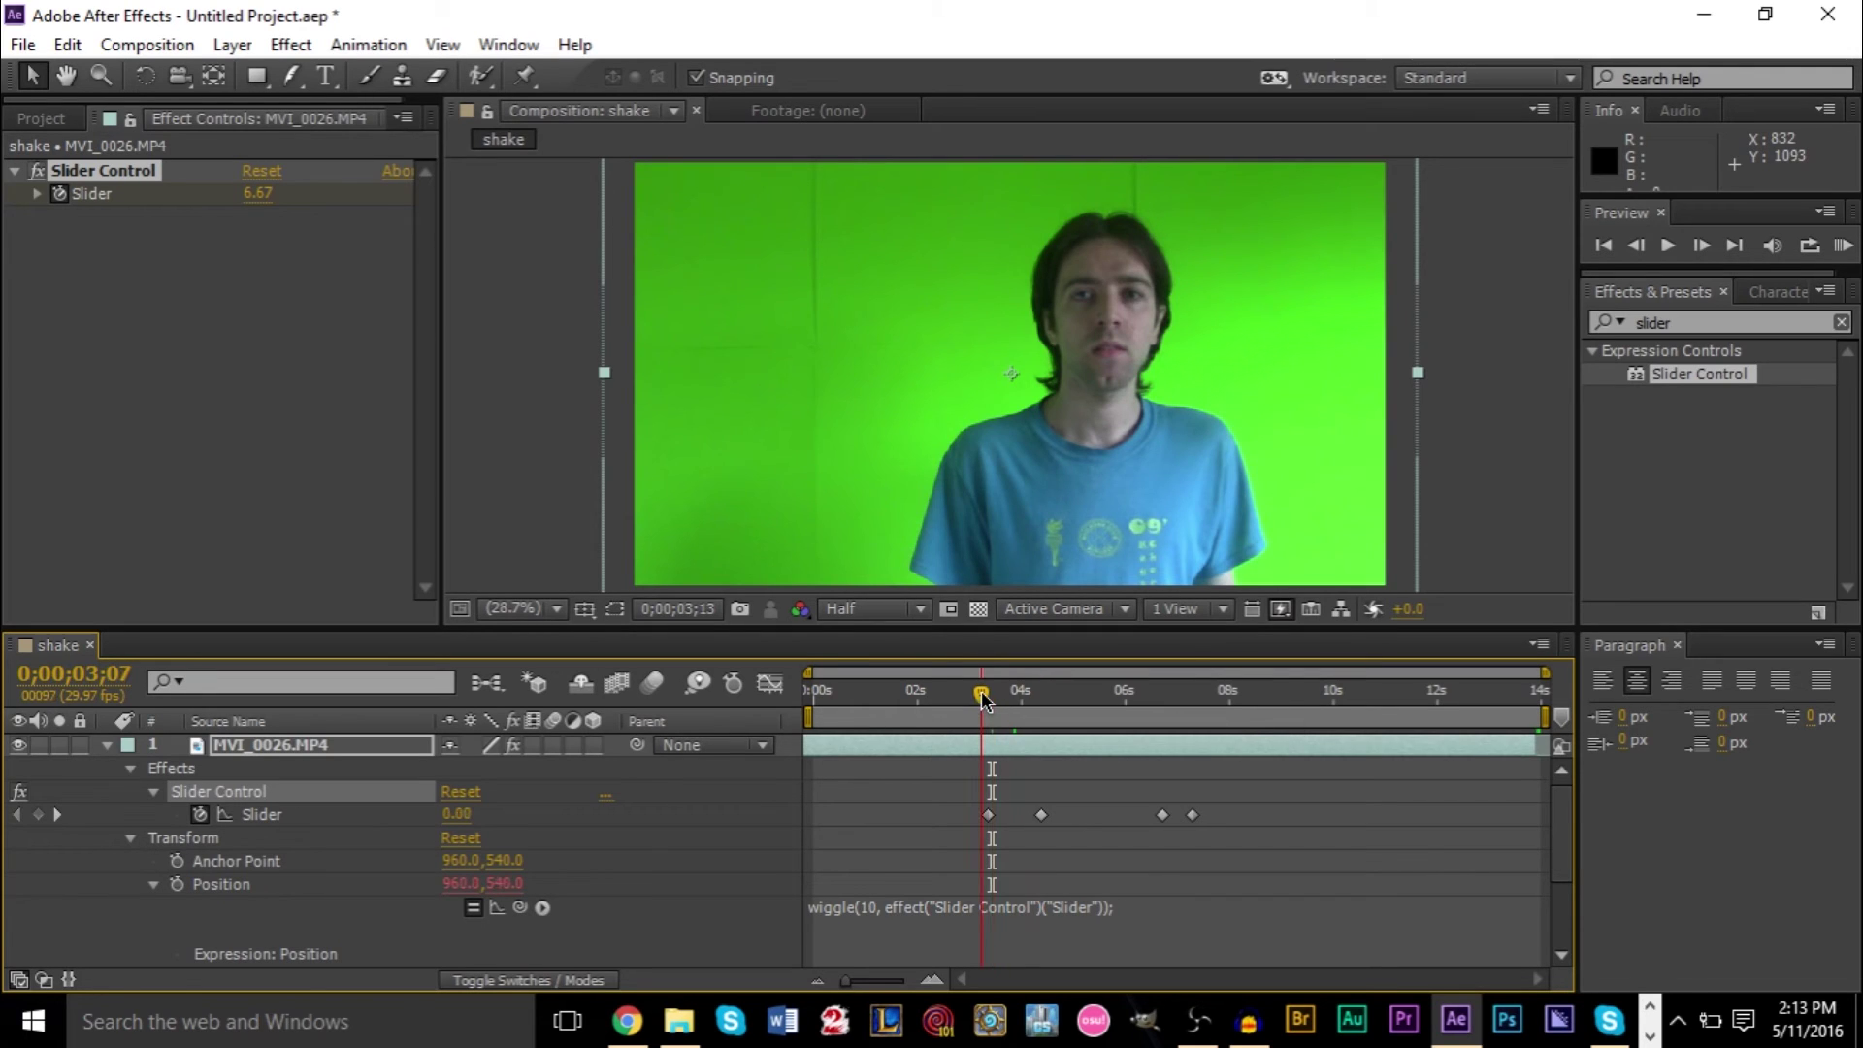
key("period")
left_click(960, 693)
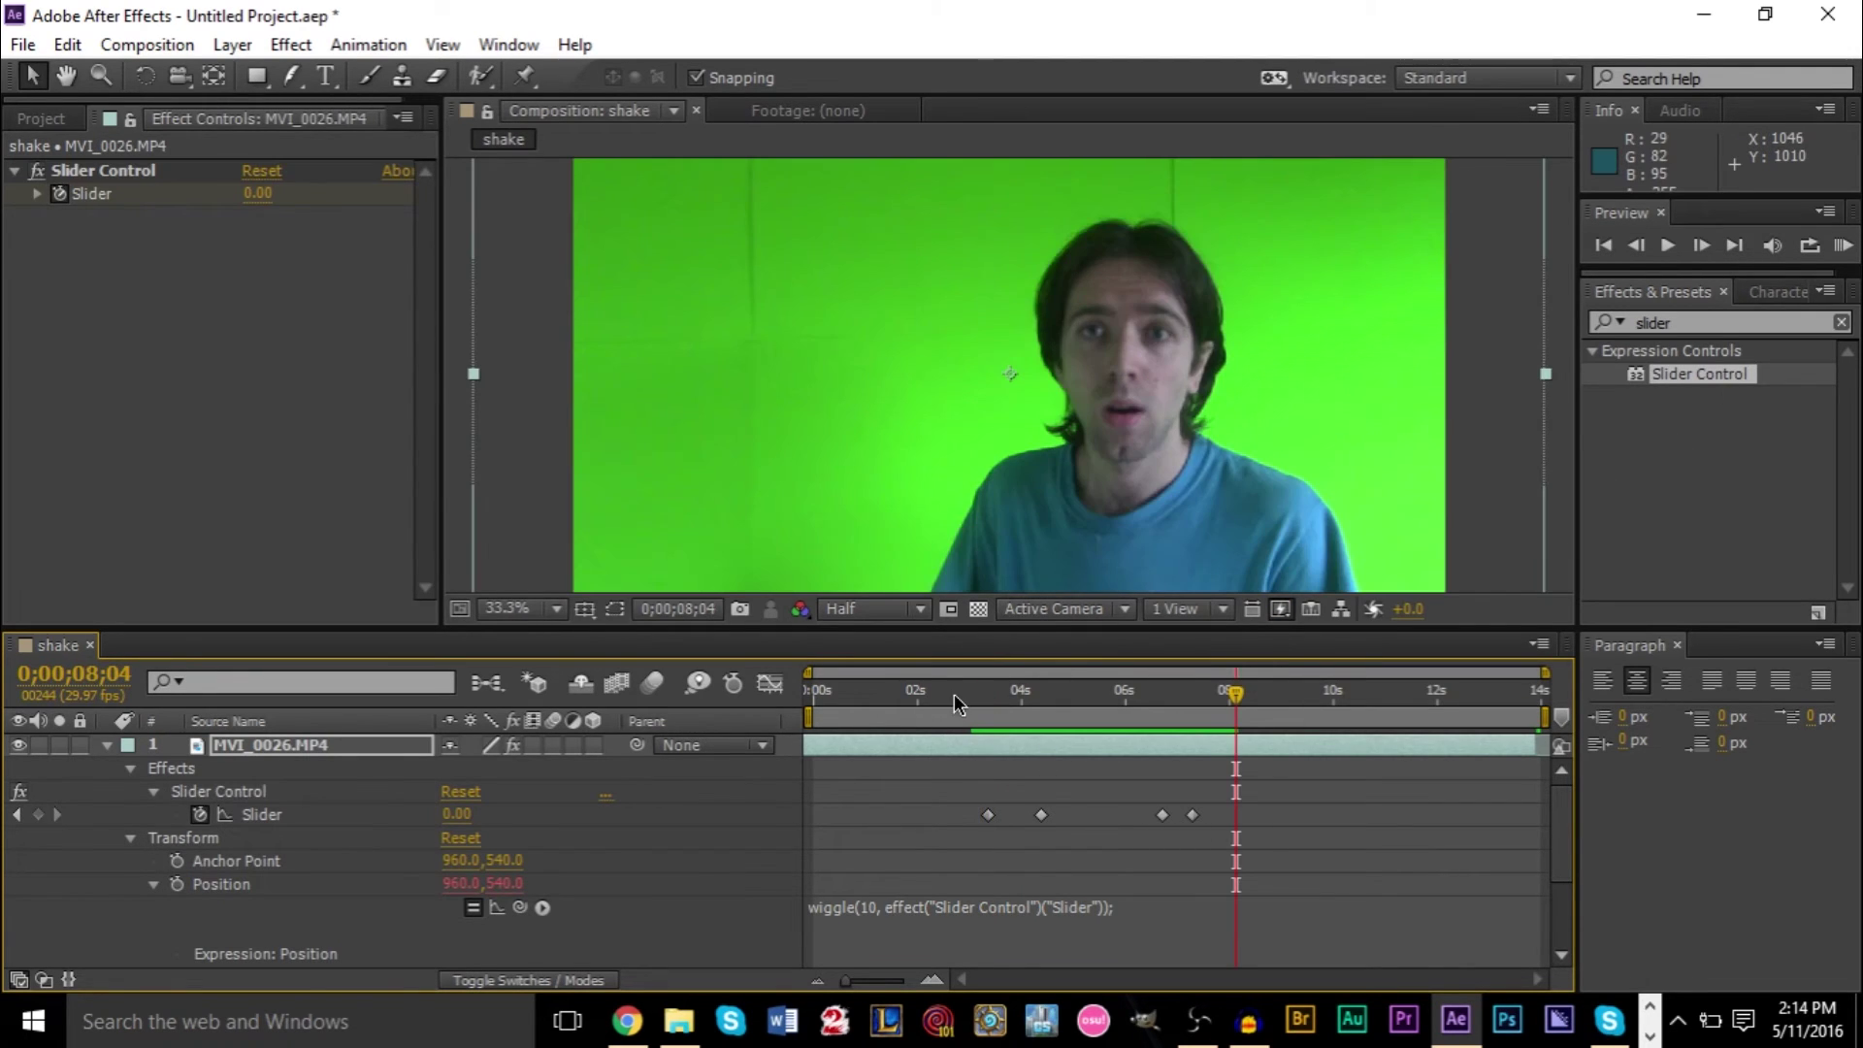
key("space")
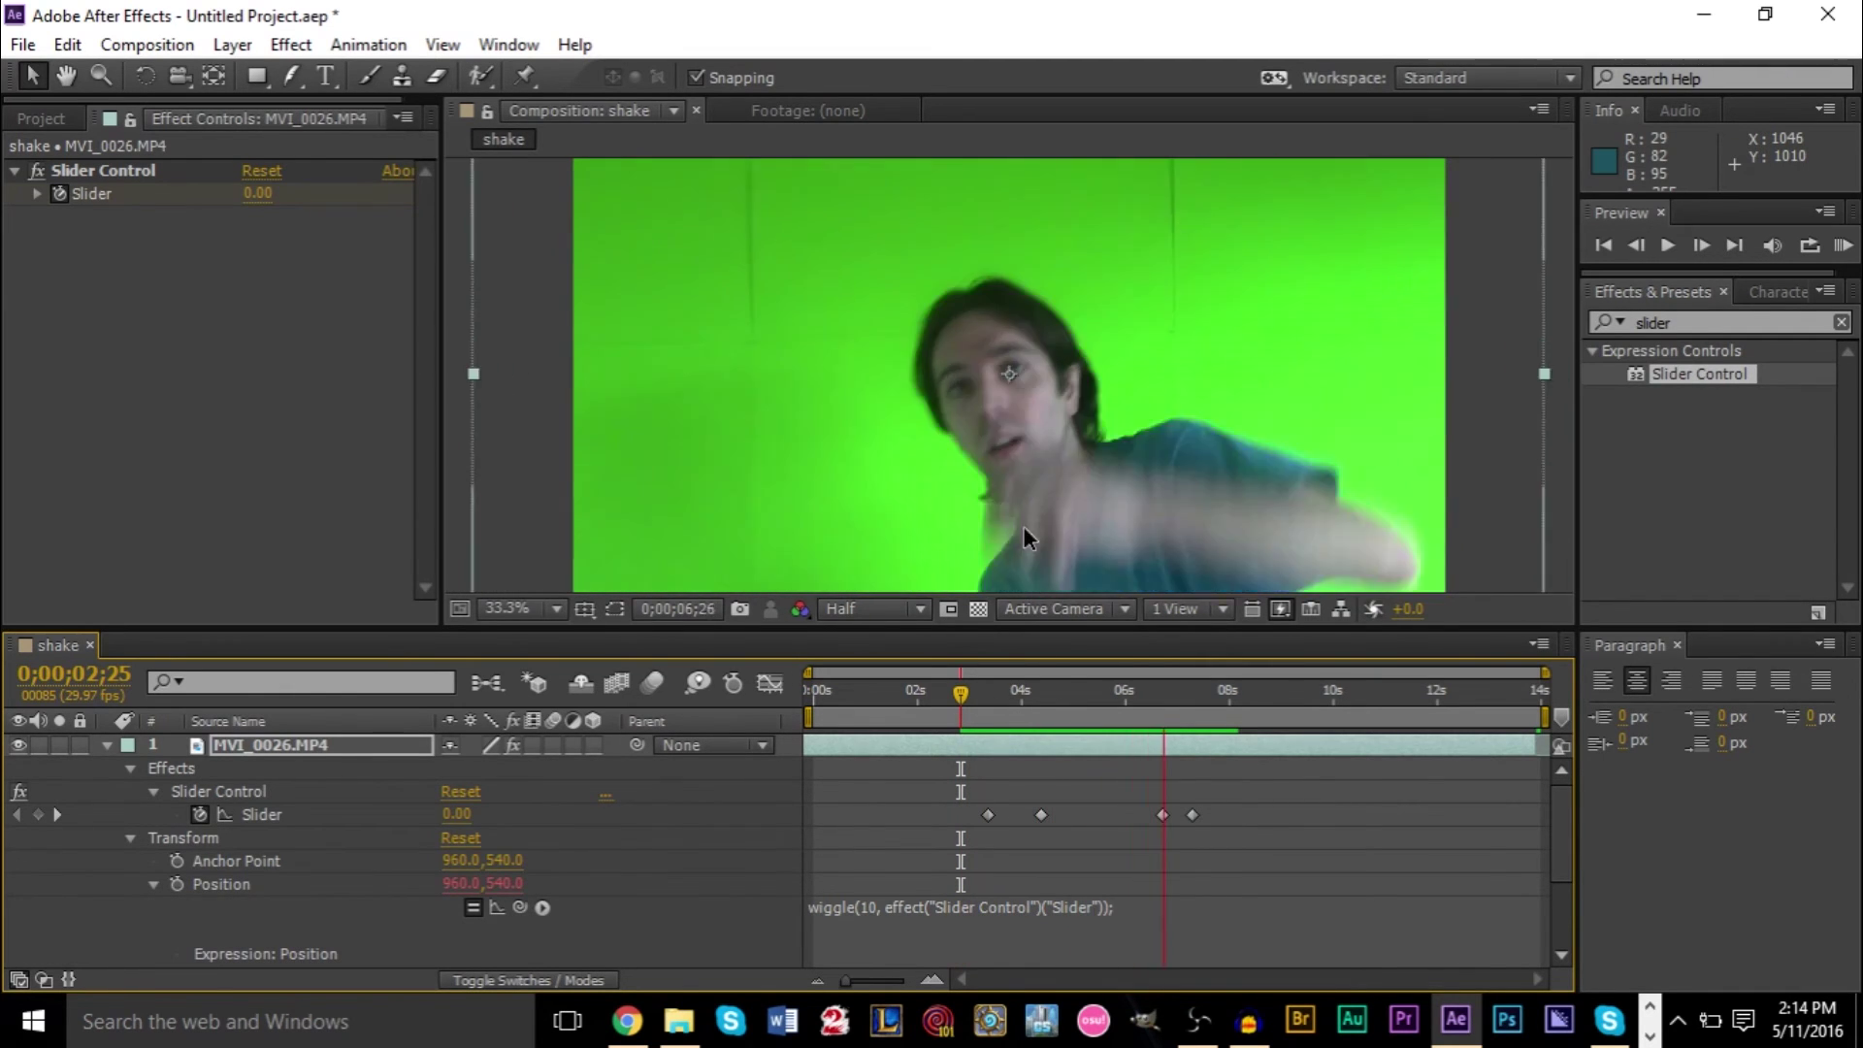
key("space")
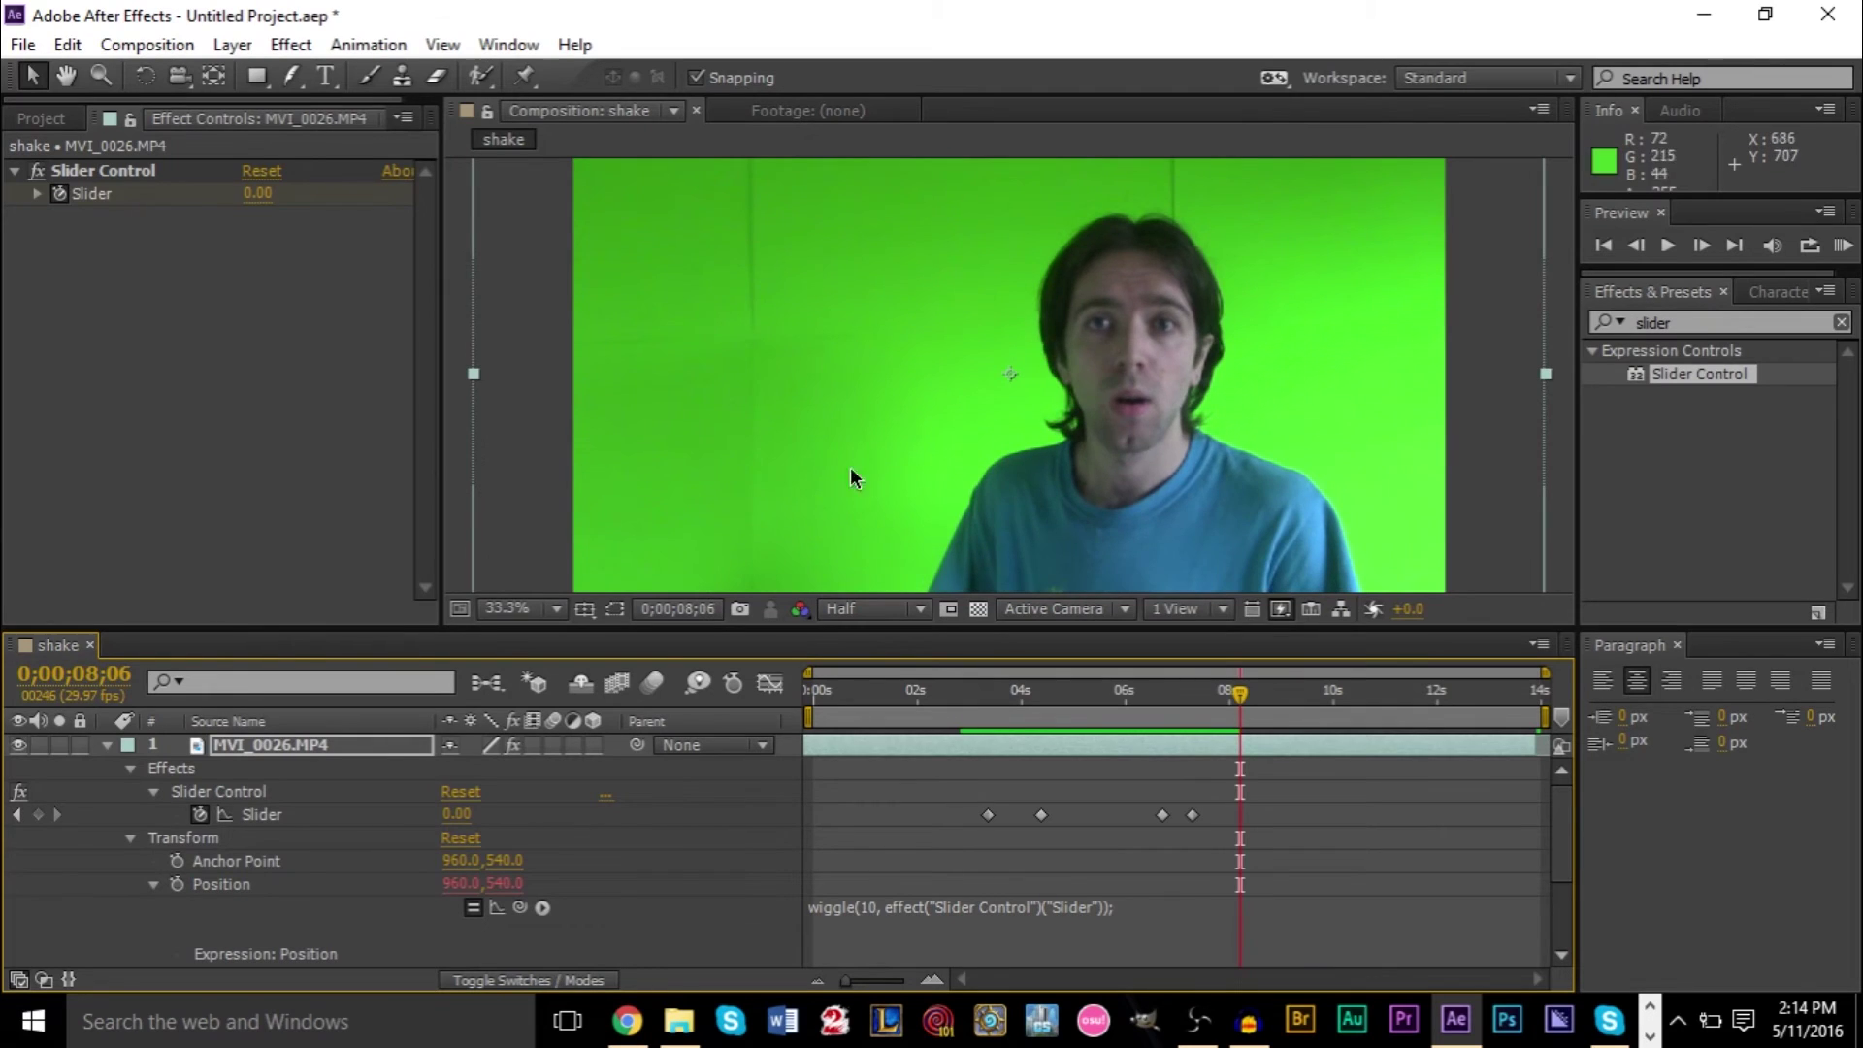
key("comma")
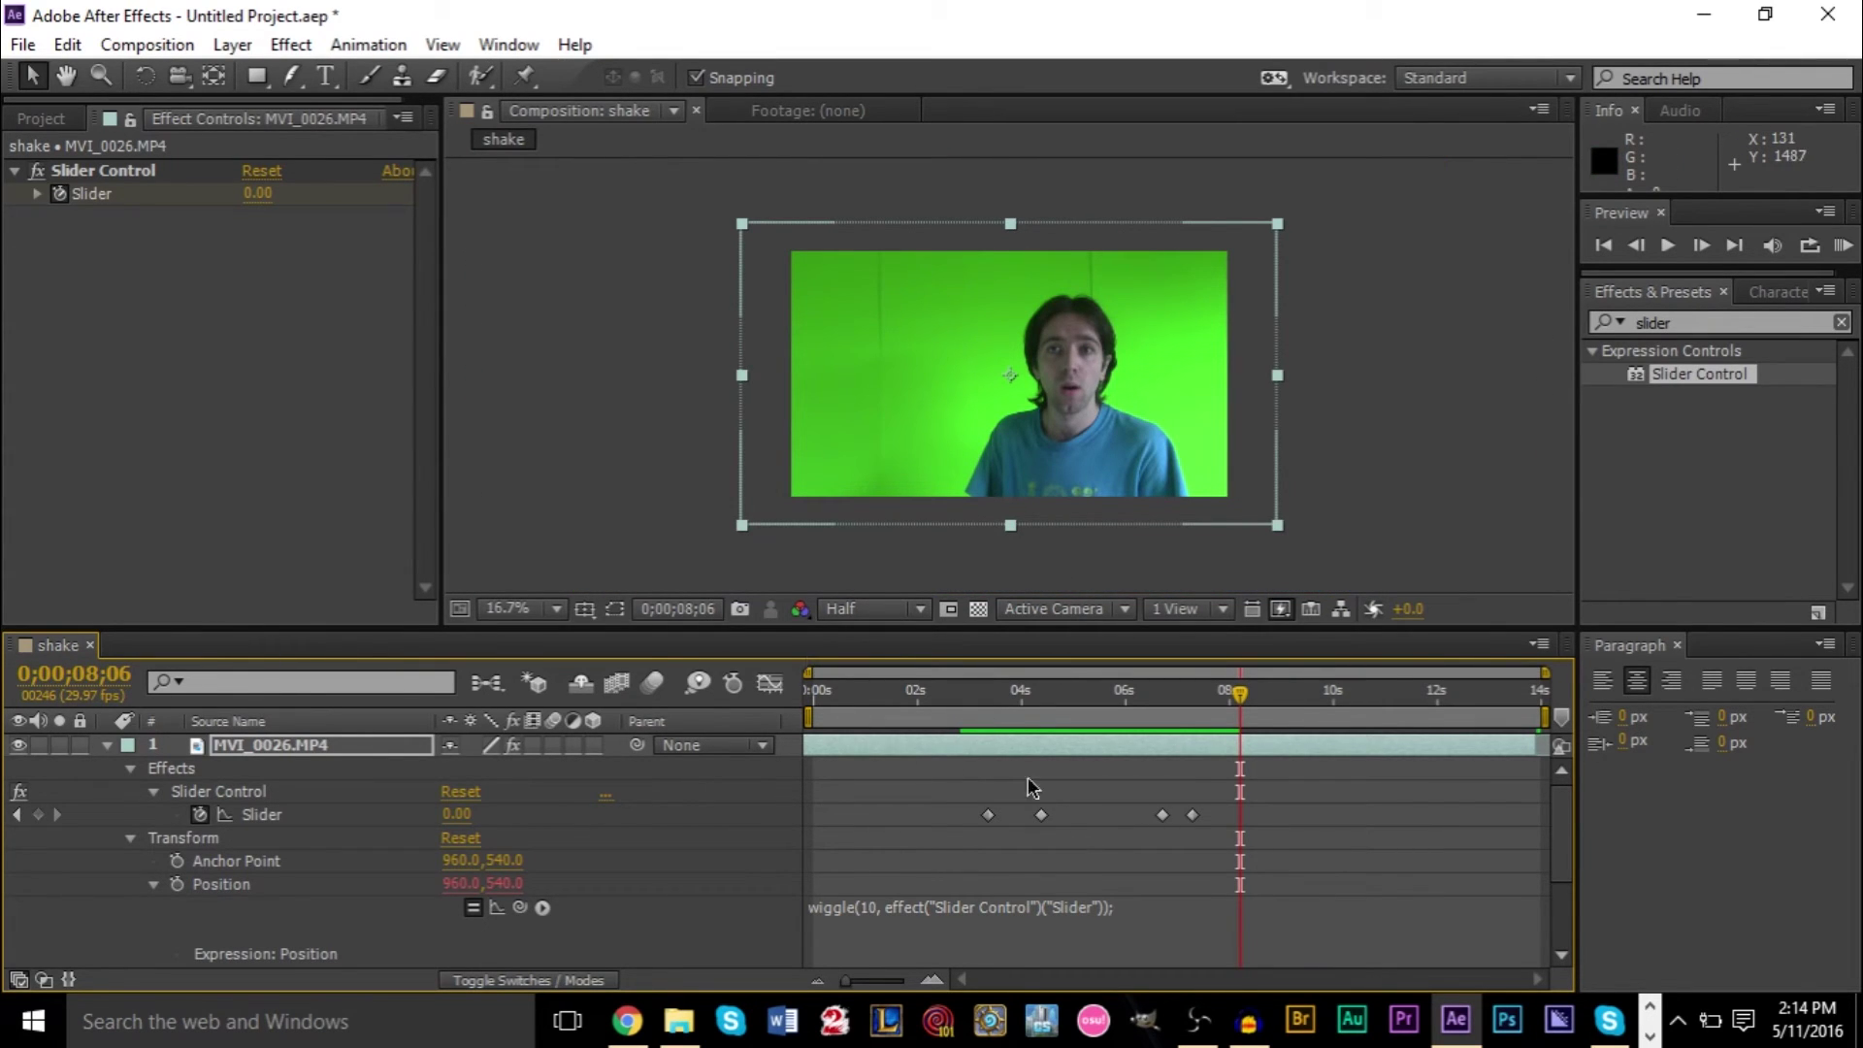
- Change the first peak Slider keyframe at 4;14 from 100 to 40
left_click(1026, 689)
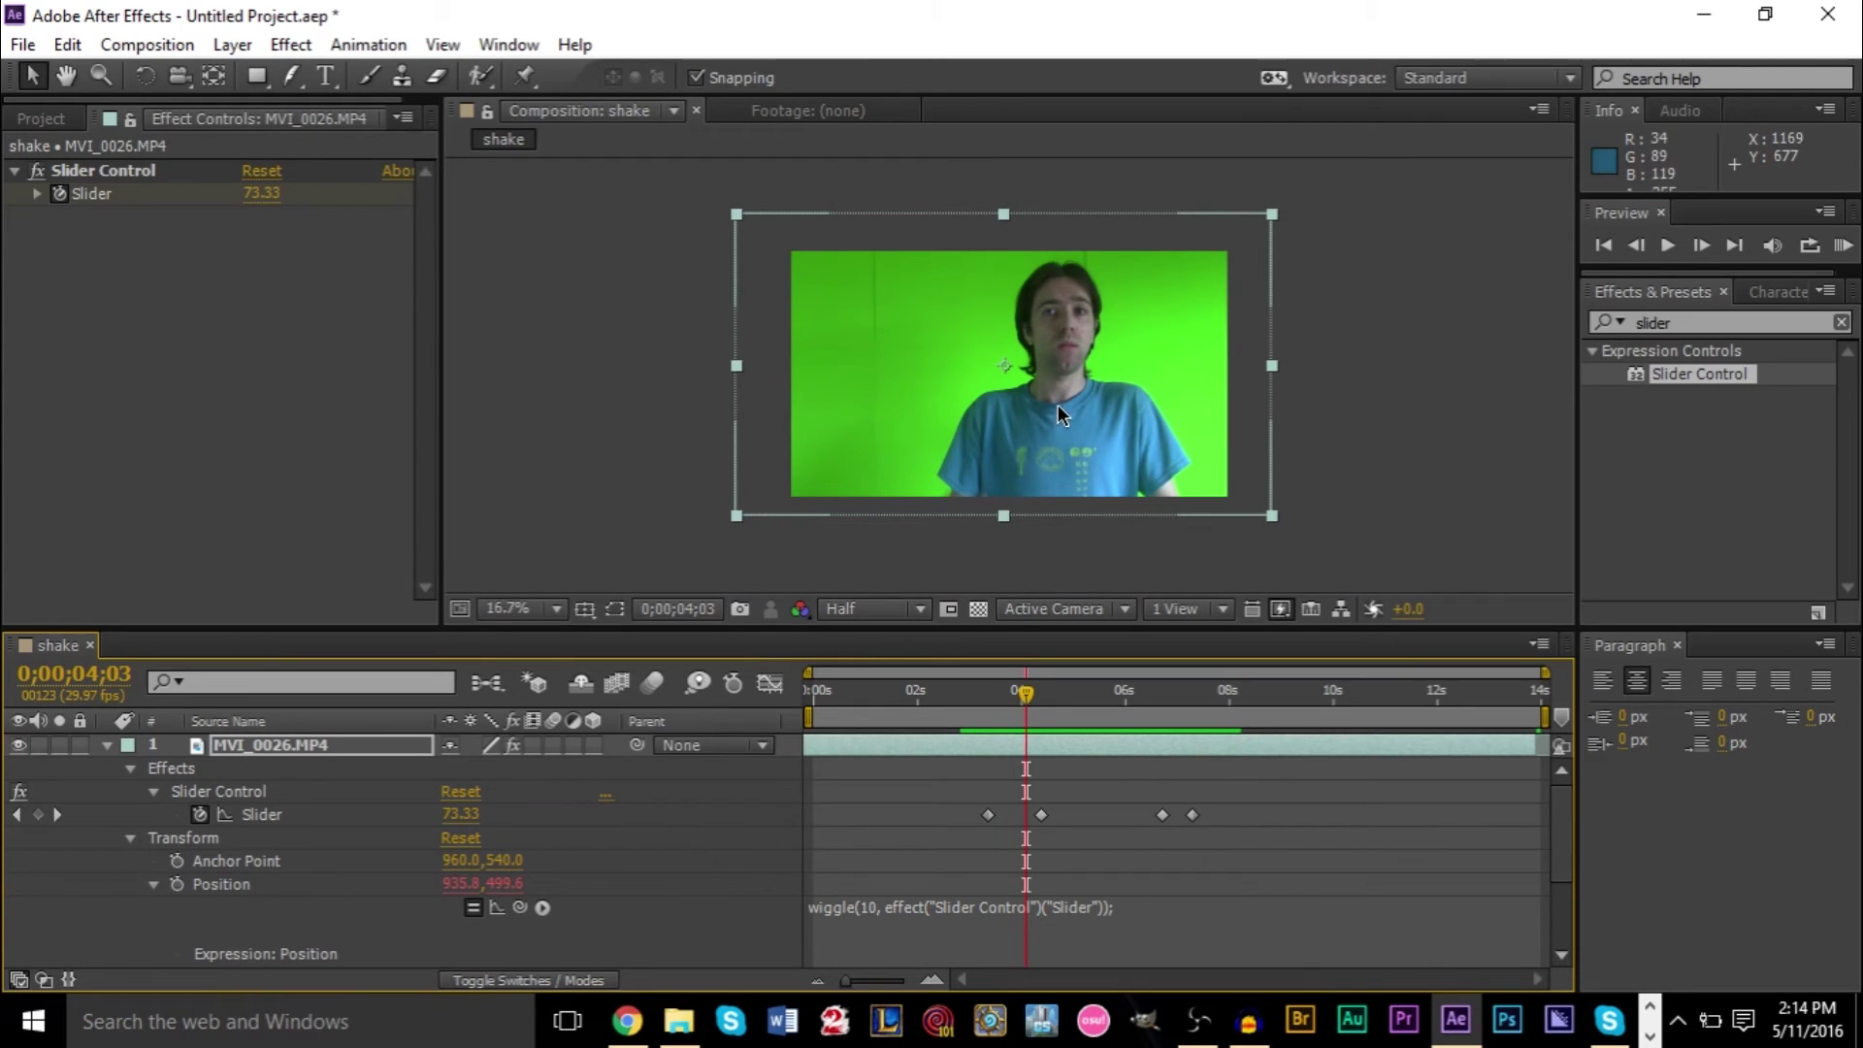
left_click(1052, 691)
left_click_drag(1050, 693, 1046, 695)
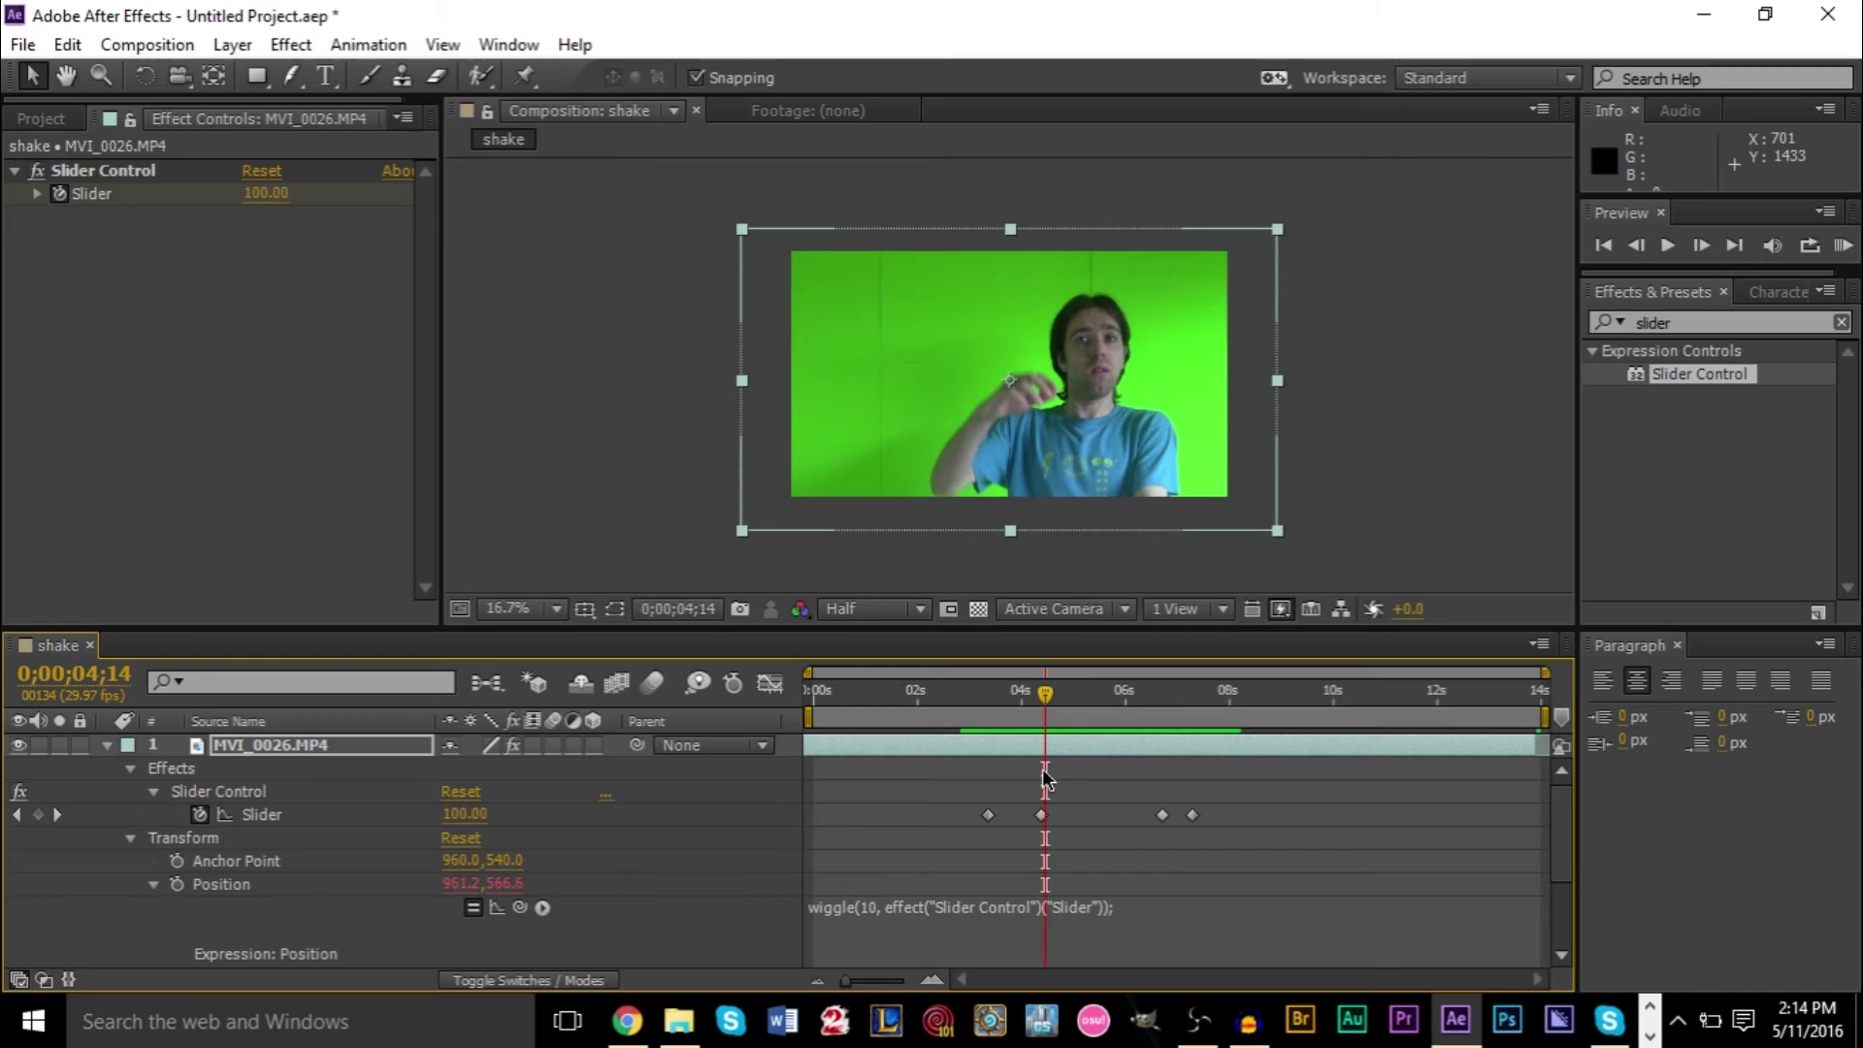
double_click(1042, 815)
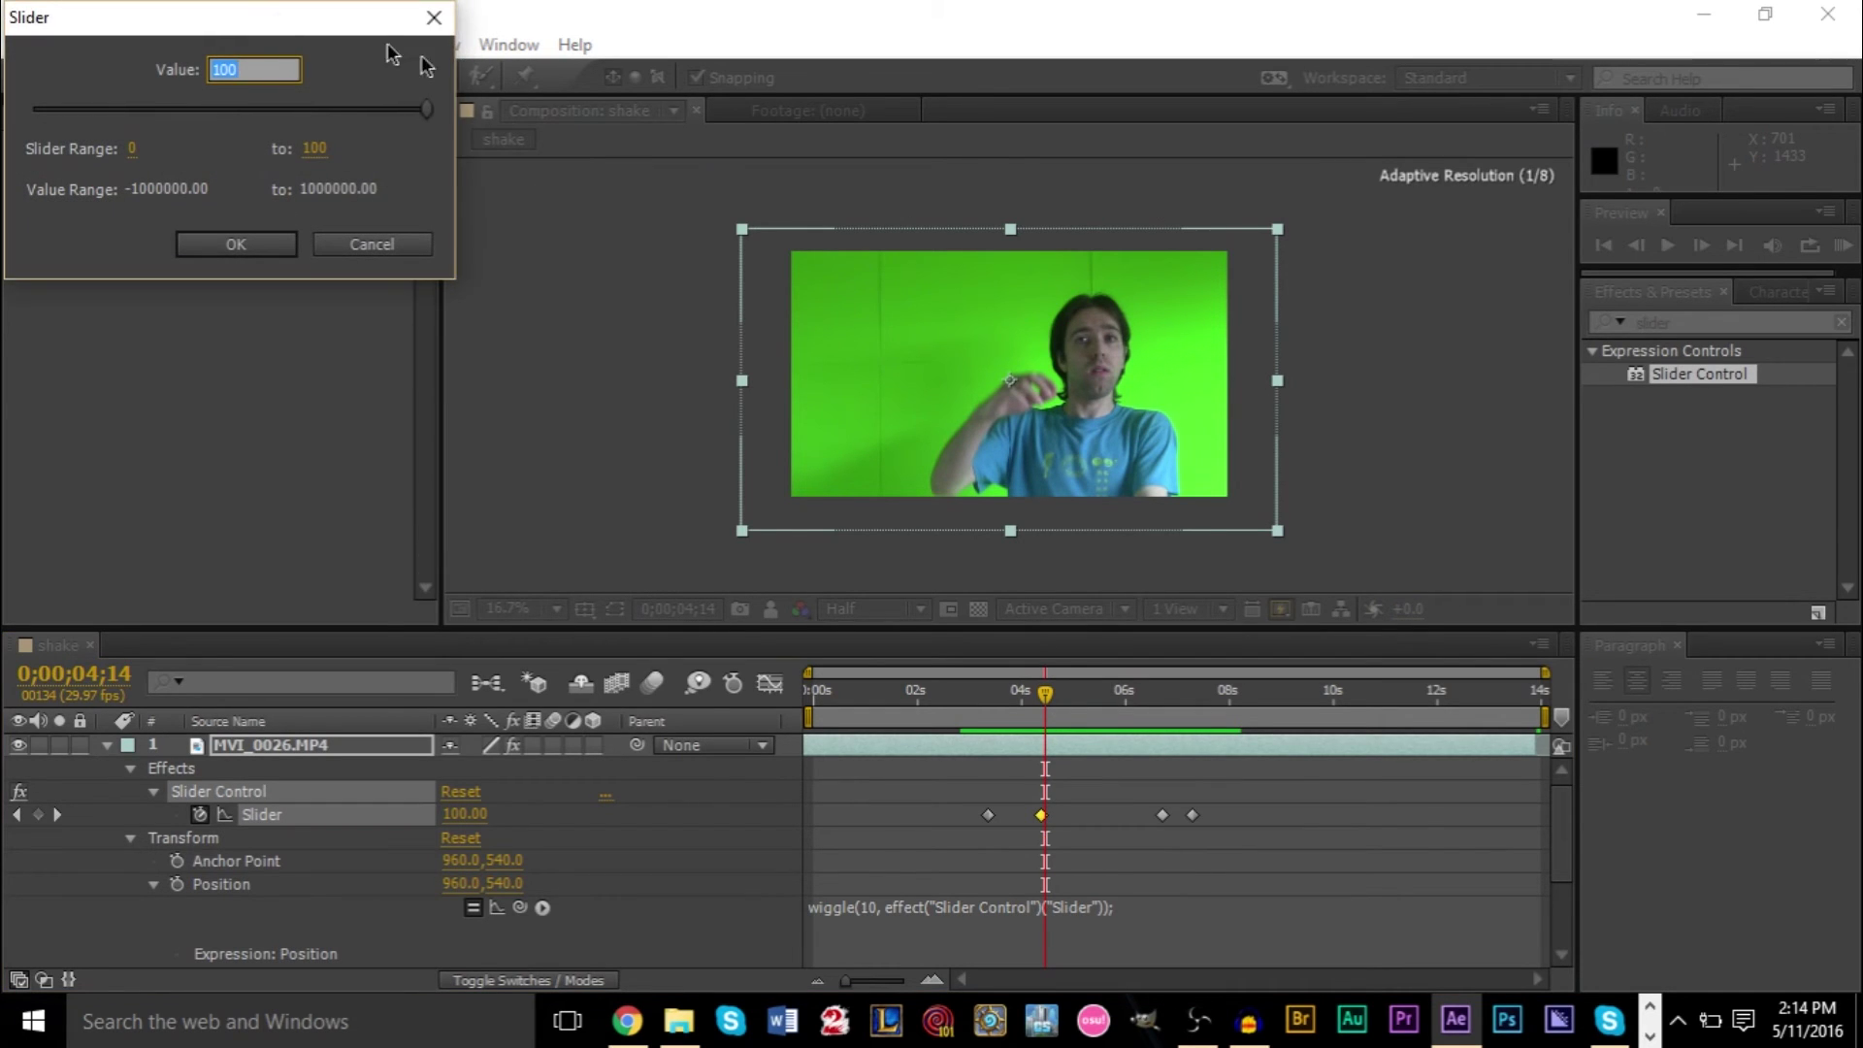
left_click_drag(280, 24, 1109, 349)
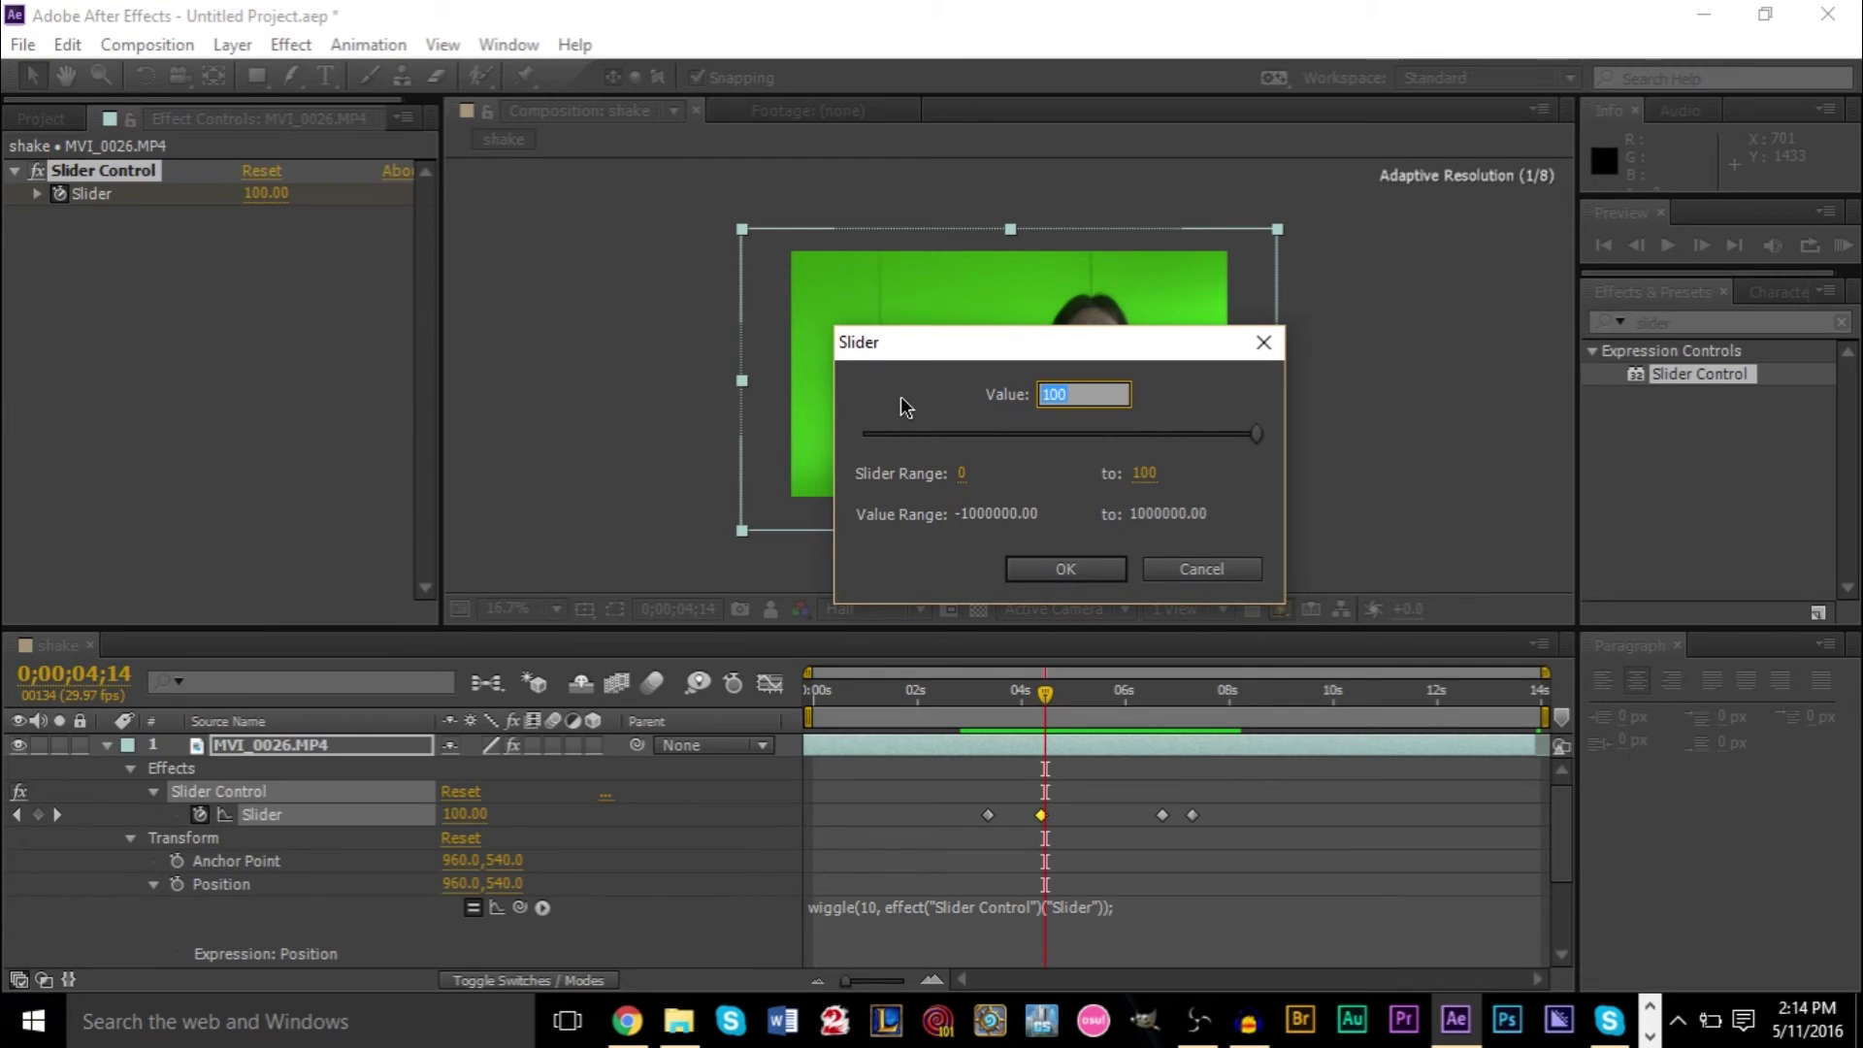
type("40")
key("Return")
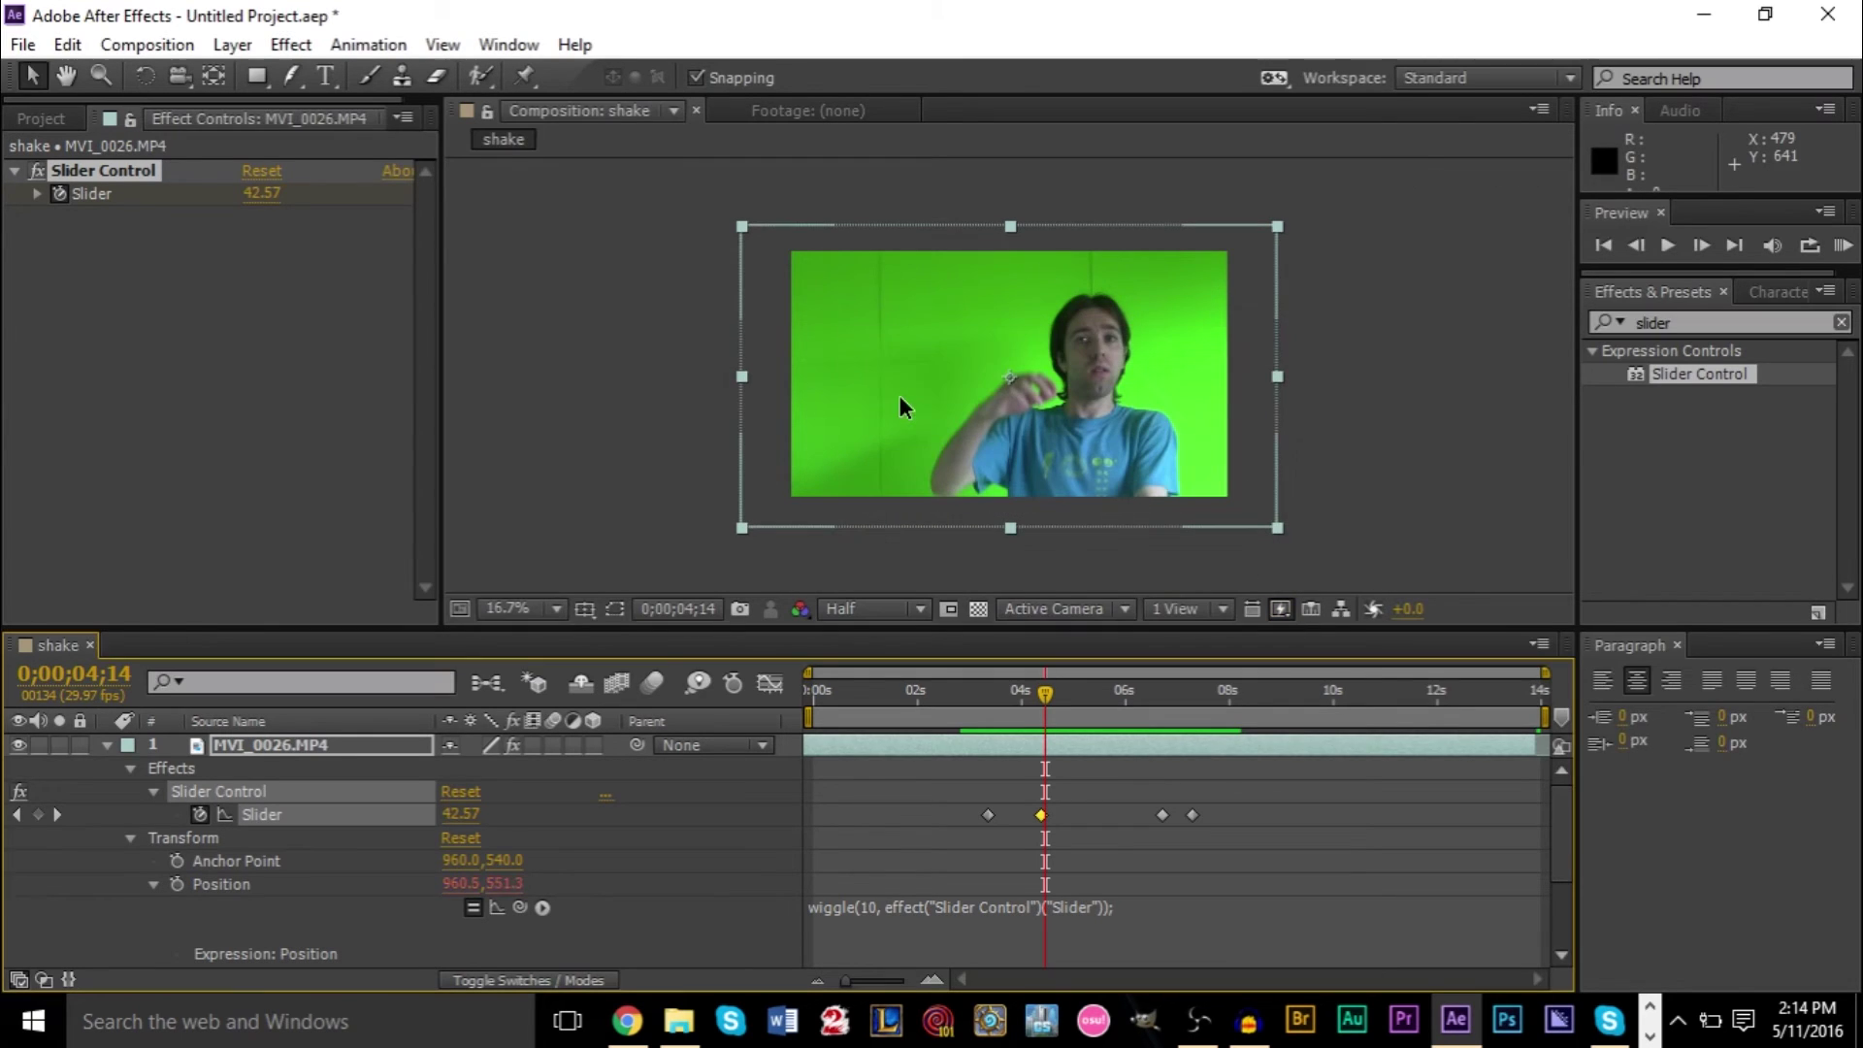
- Set the second peak Slider keyframe to 40 and scale the clip down slightly
left_click(1155, 823)
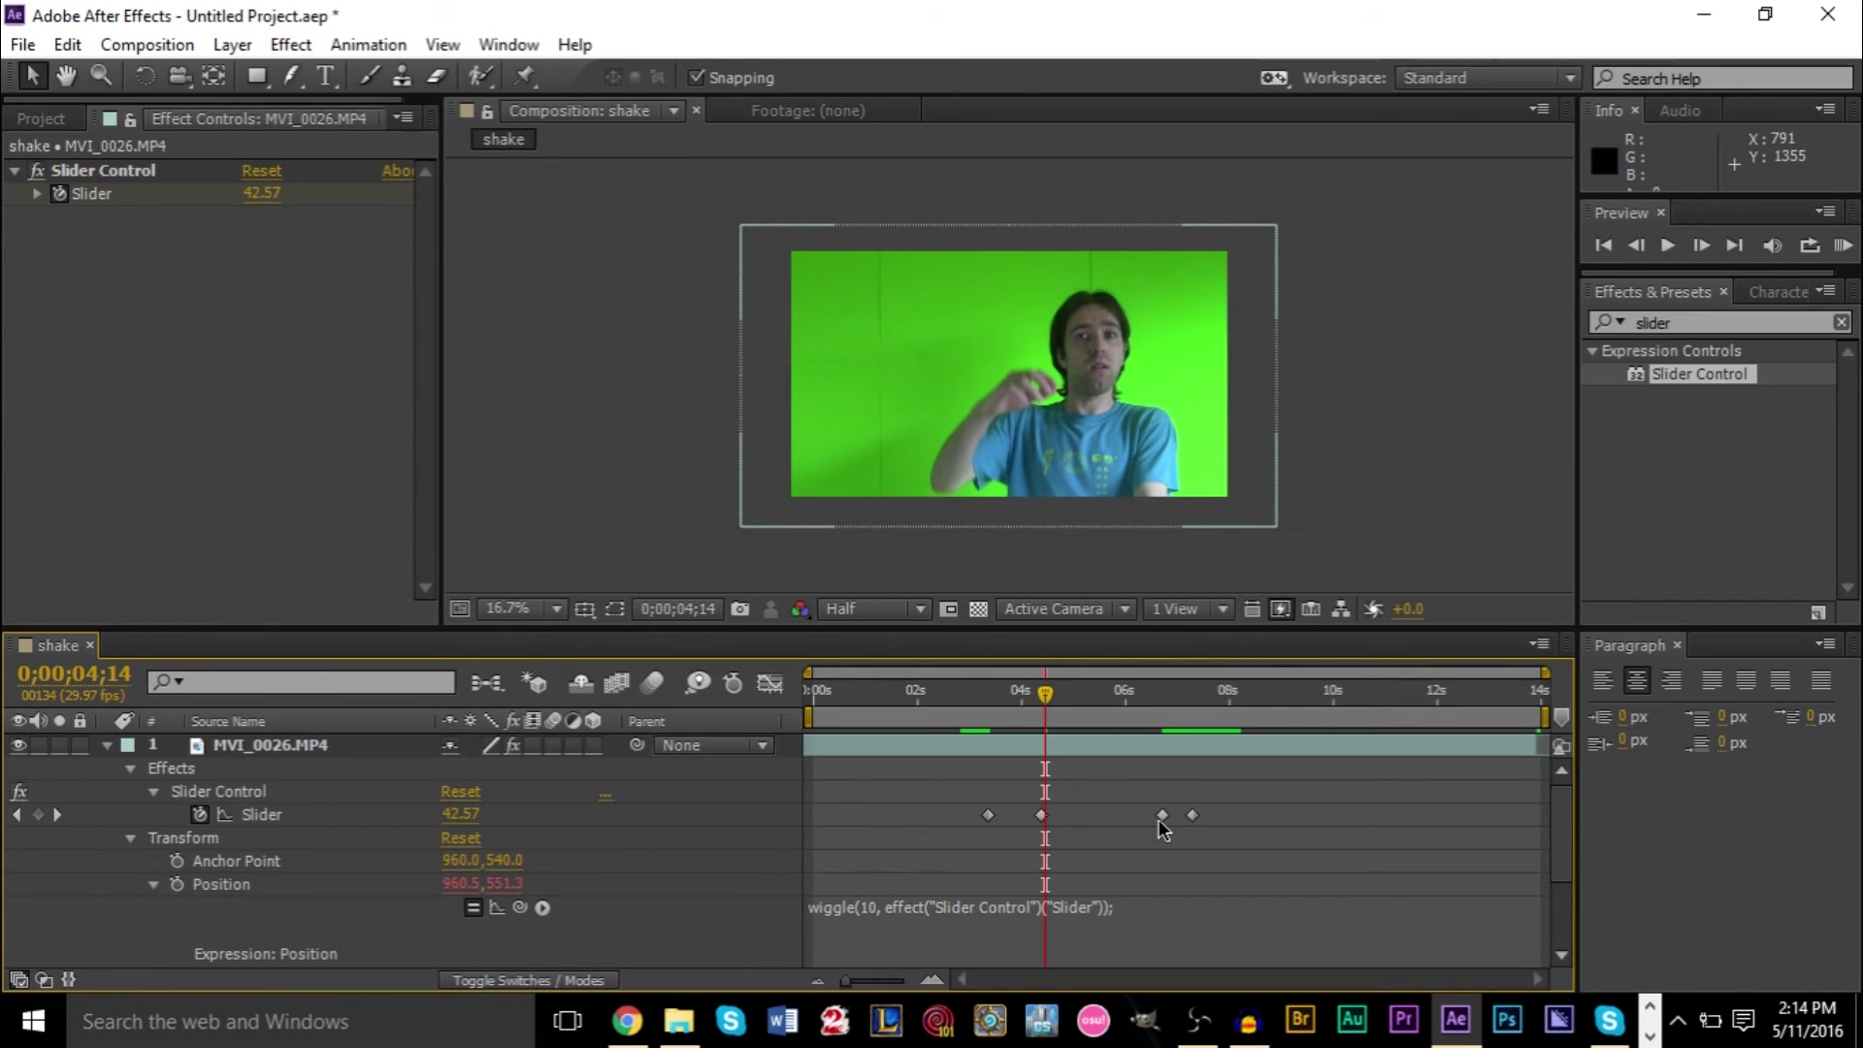
left_click(1161, 817)
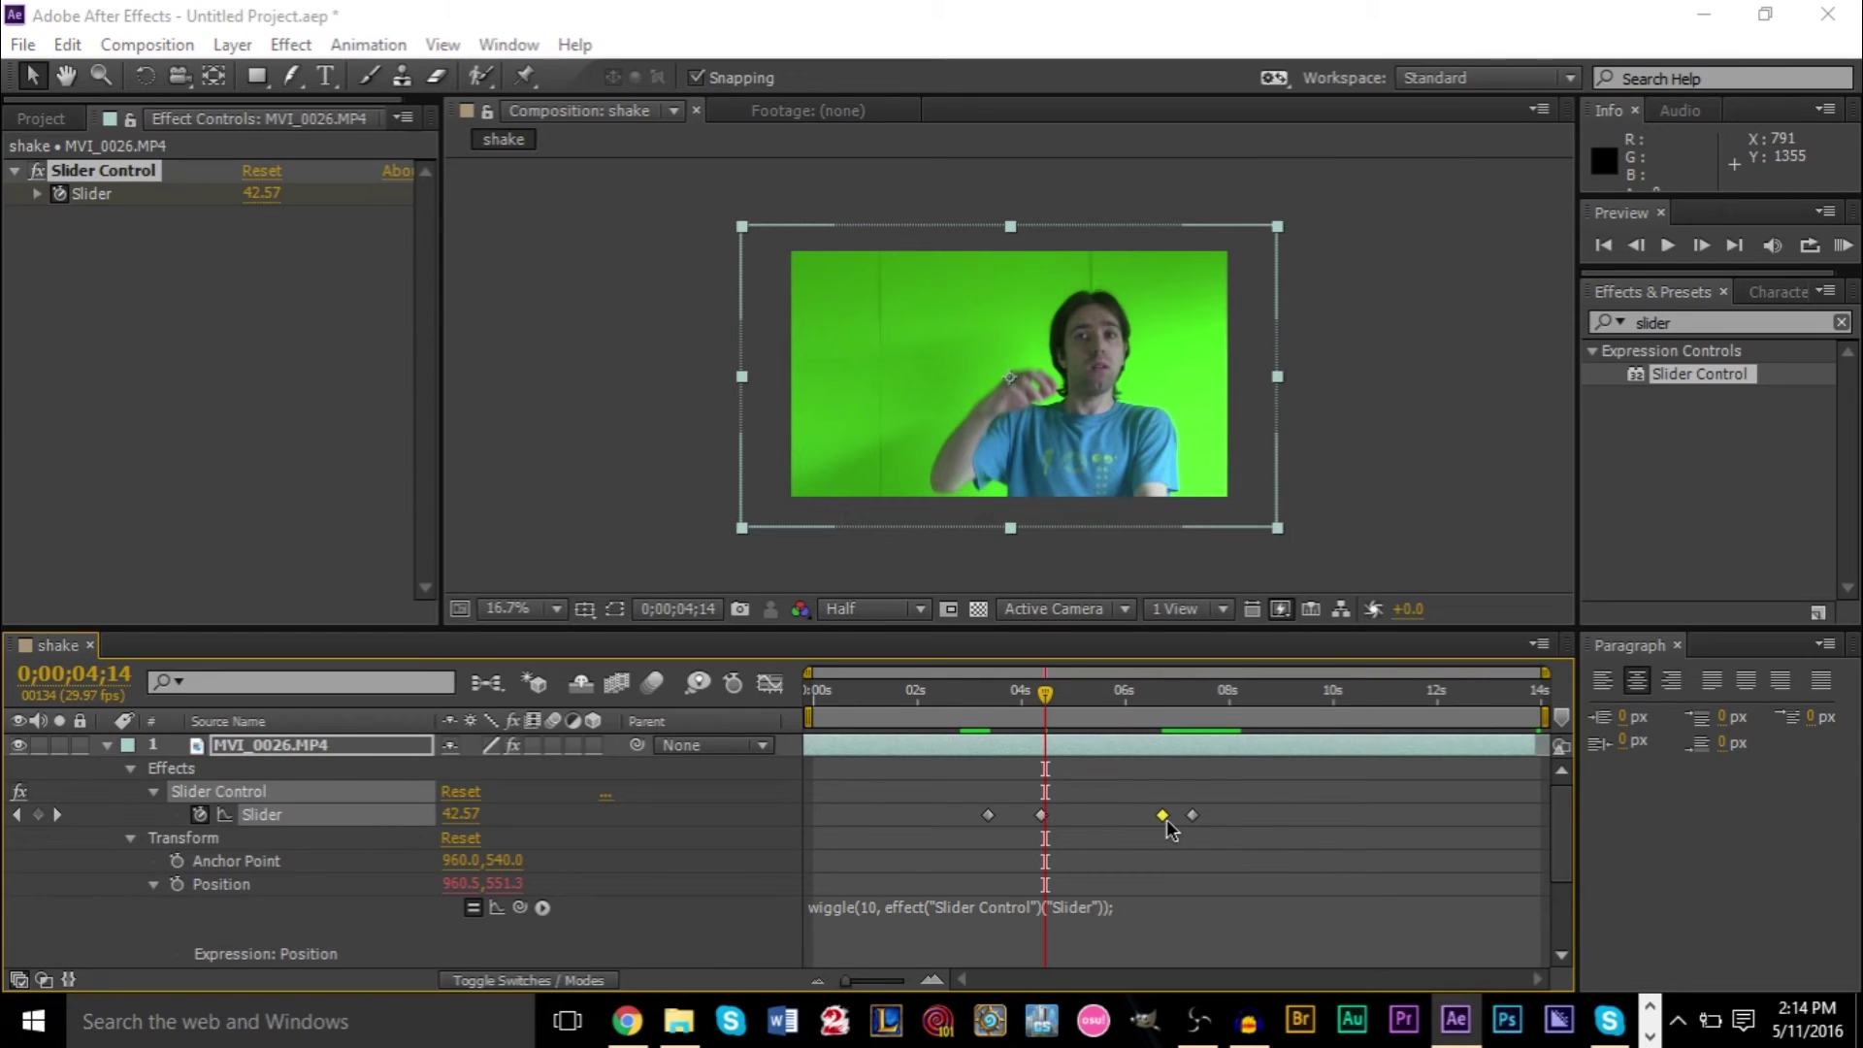
double_click(1163, 816)
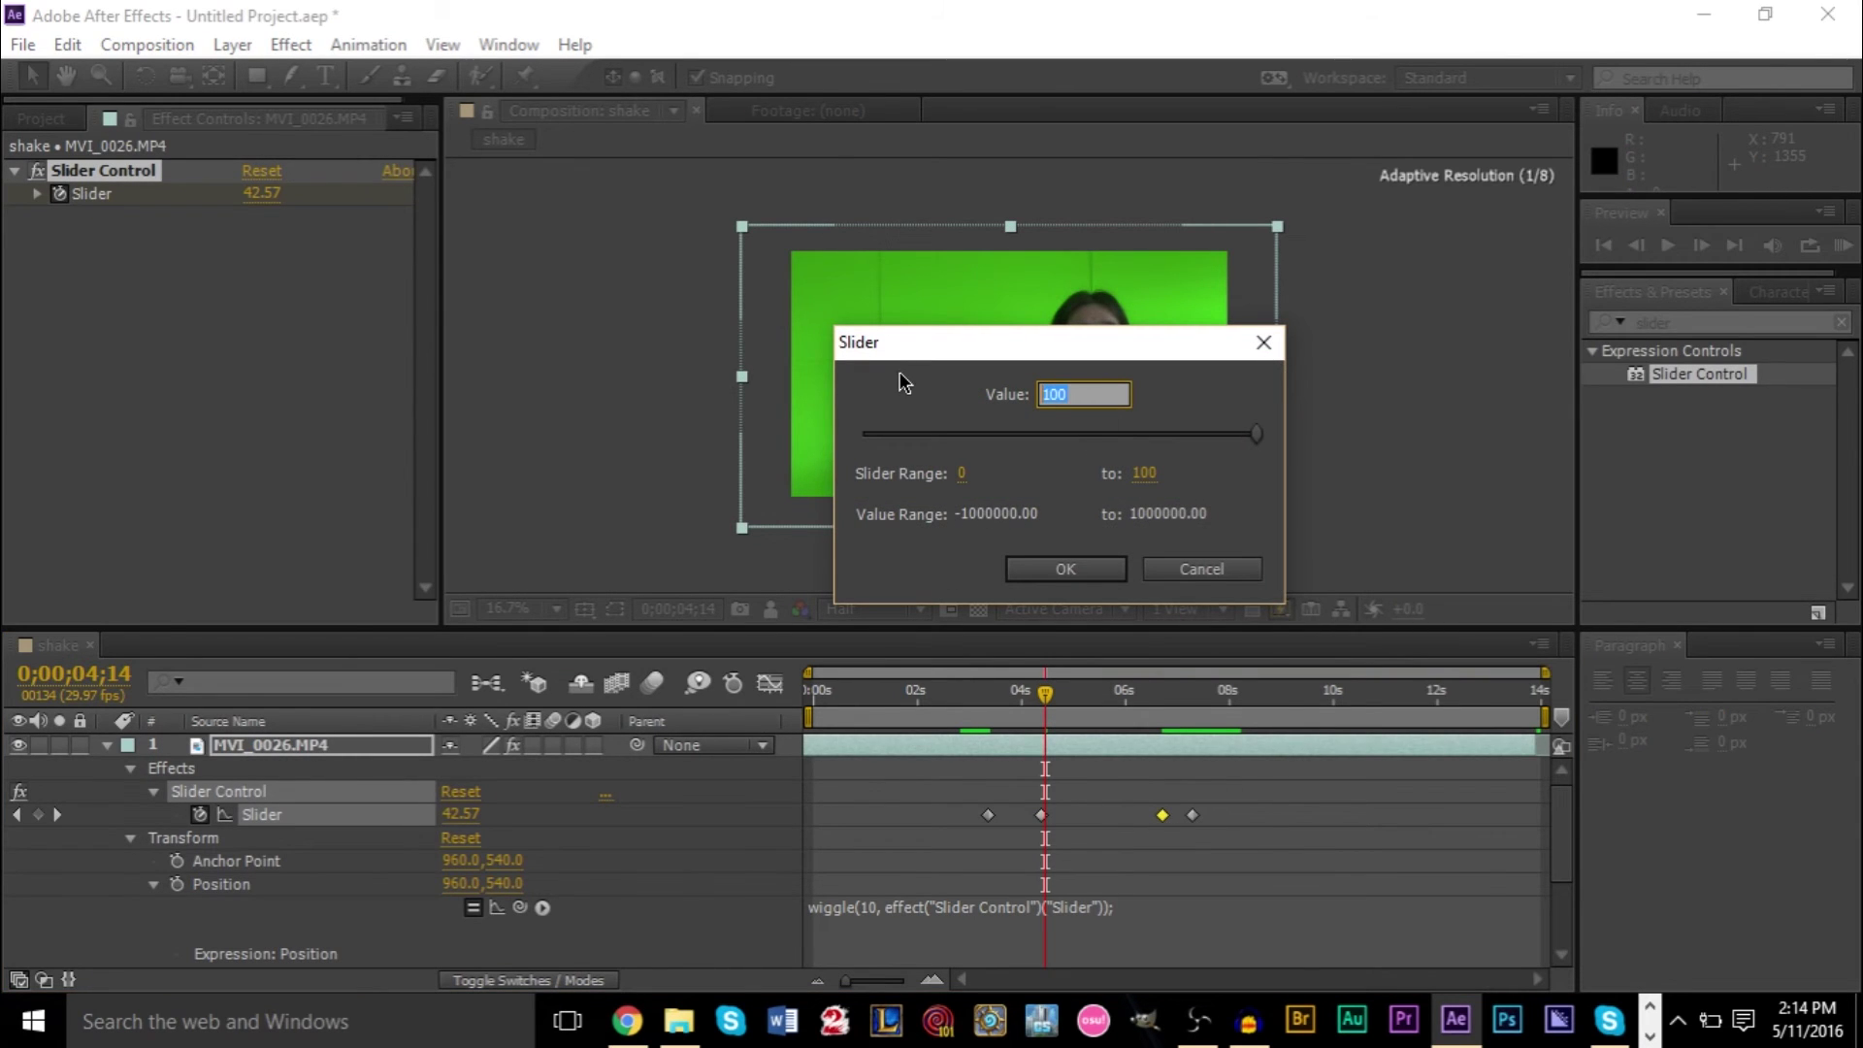
type("40")
key("Return")
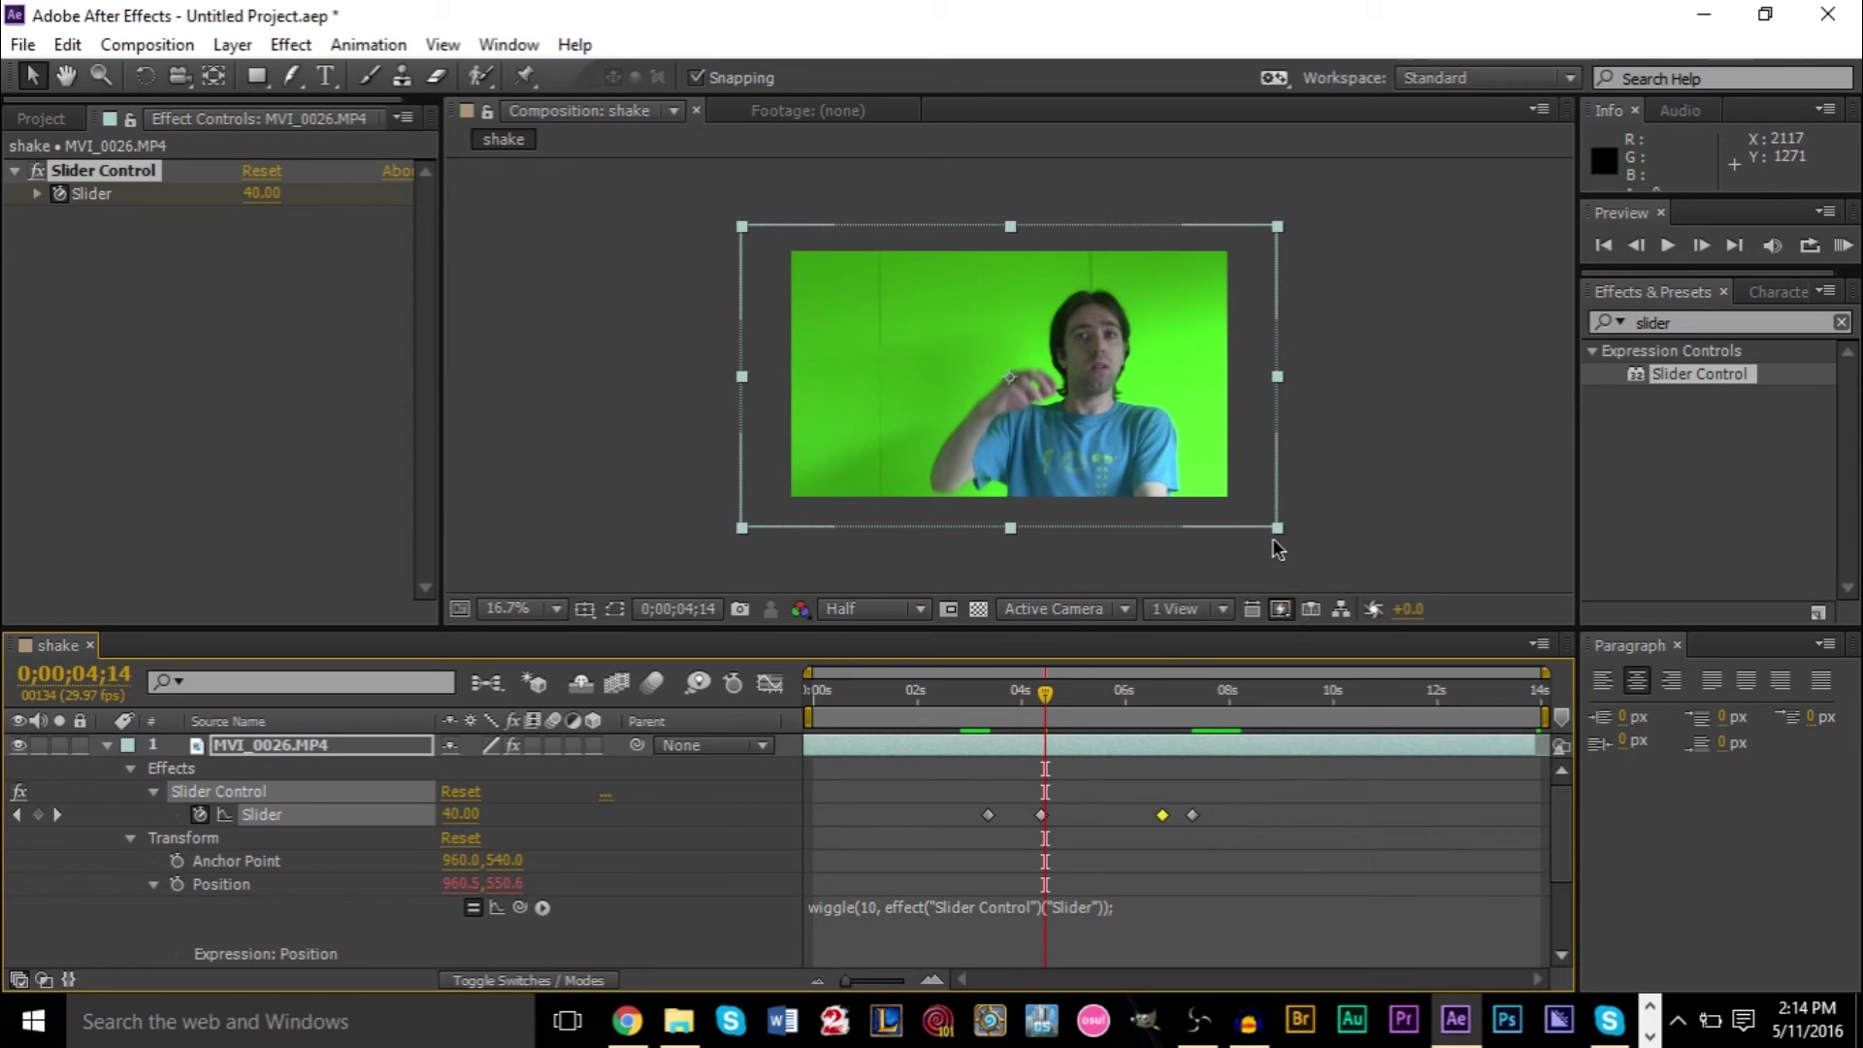
left_click_drag(1277, 533, 1256, 516)
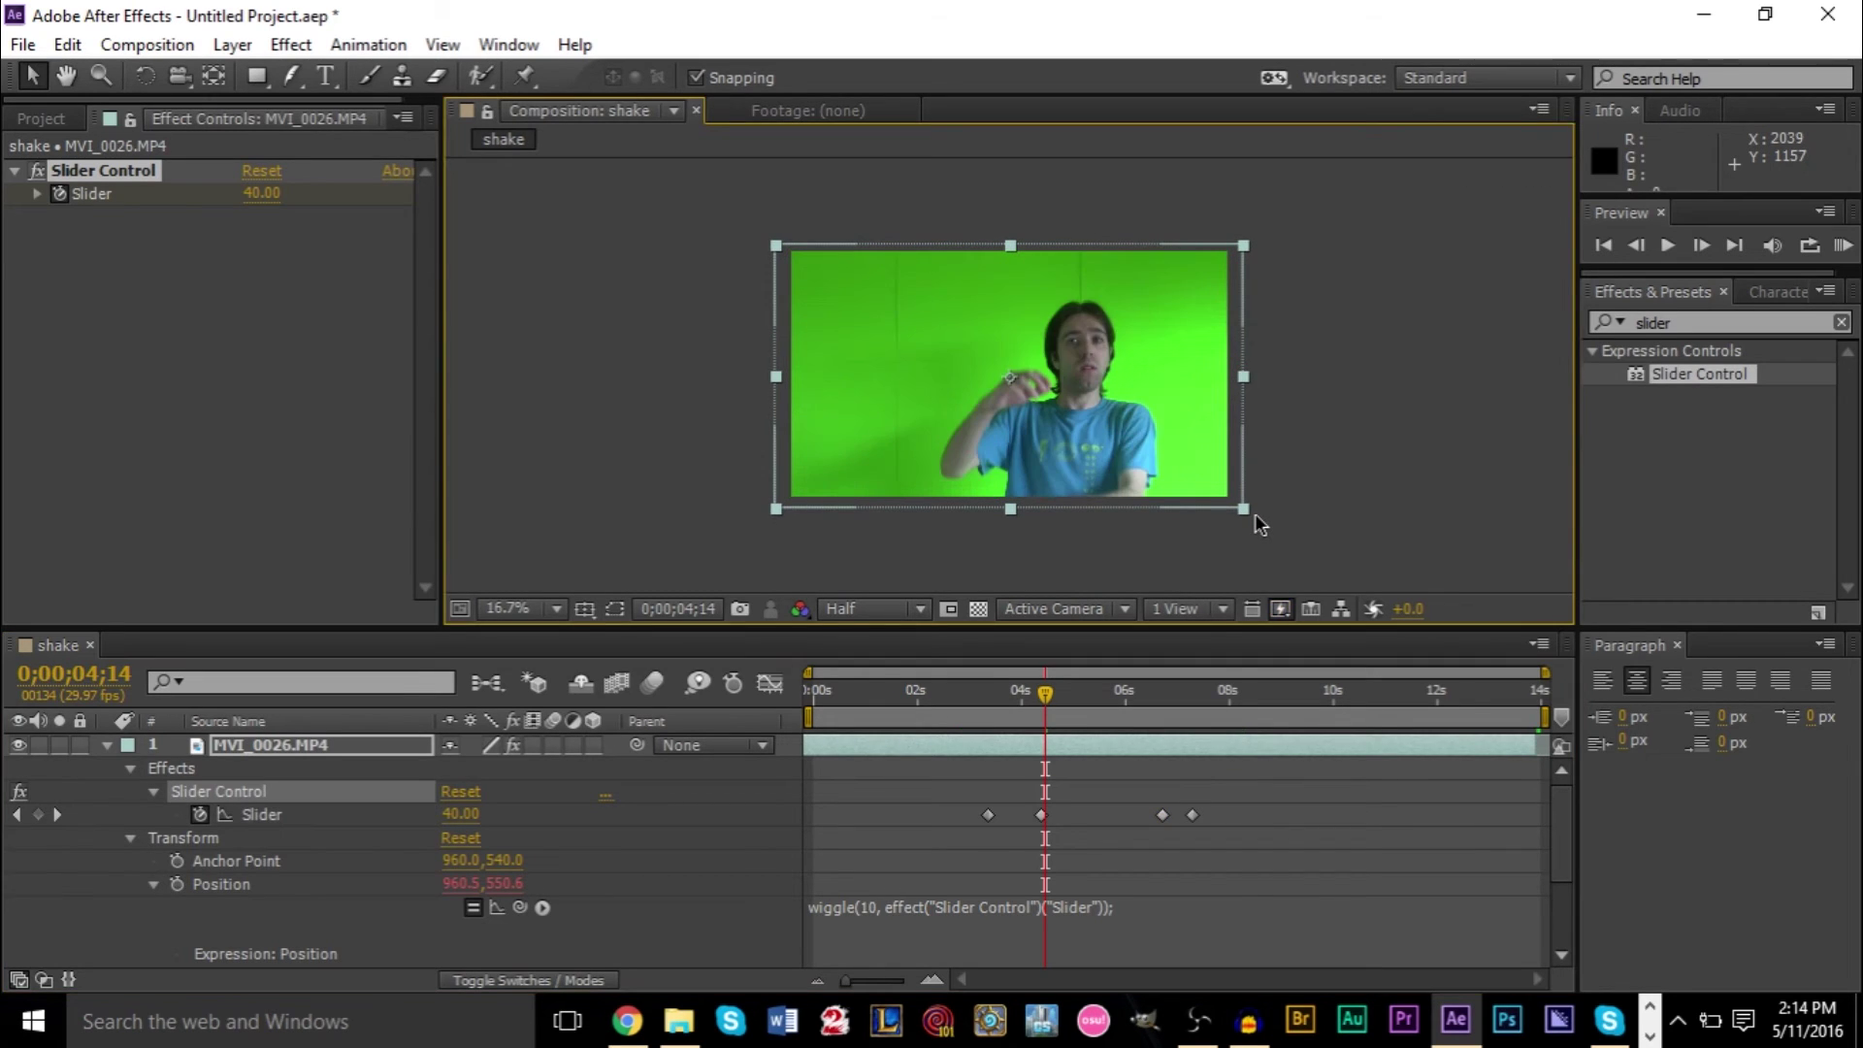
- Preview the shake from around 3 seconds, then zoom the viewer in to 33.3%
left_click(969, 691)
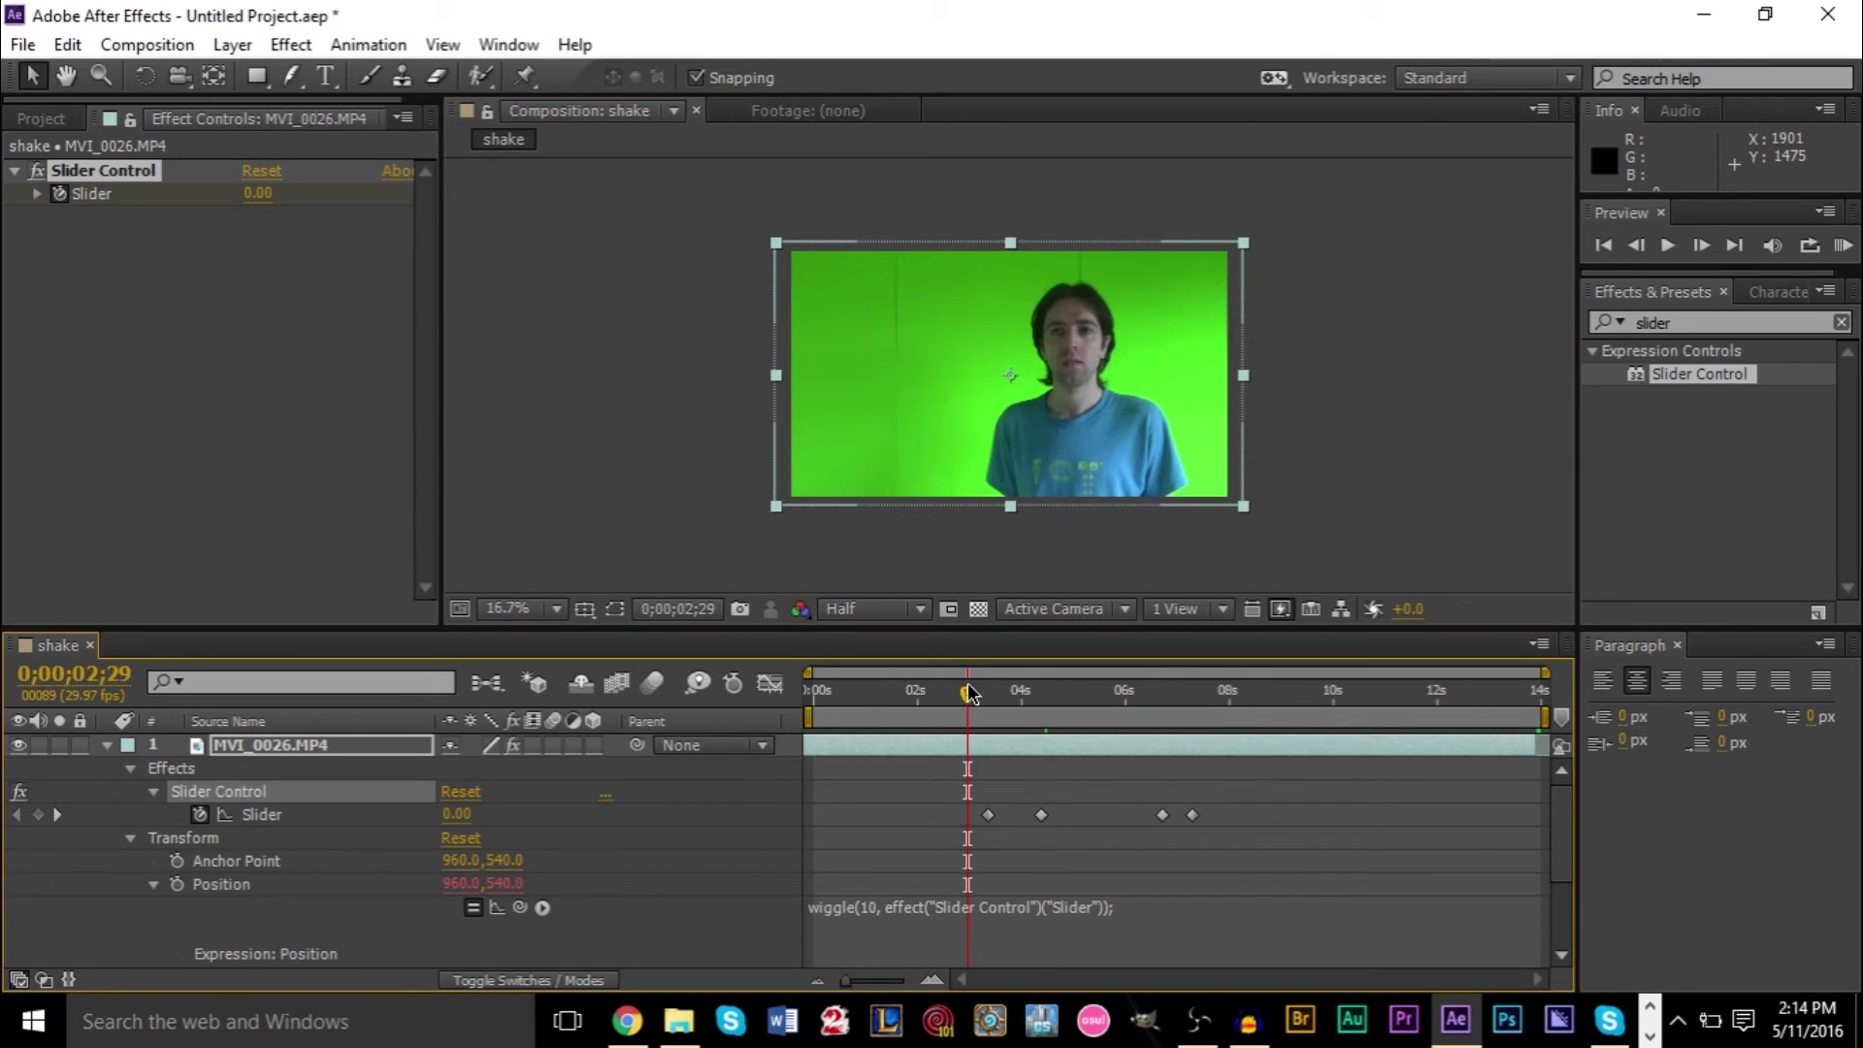
left_click_drag(969, 692, 981, 745)
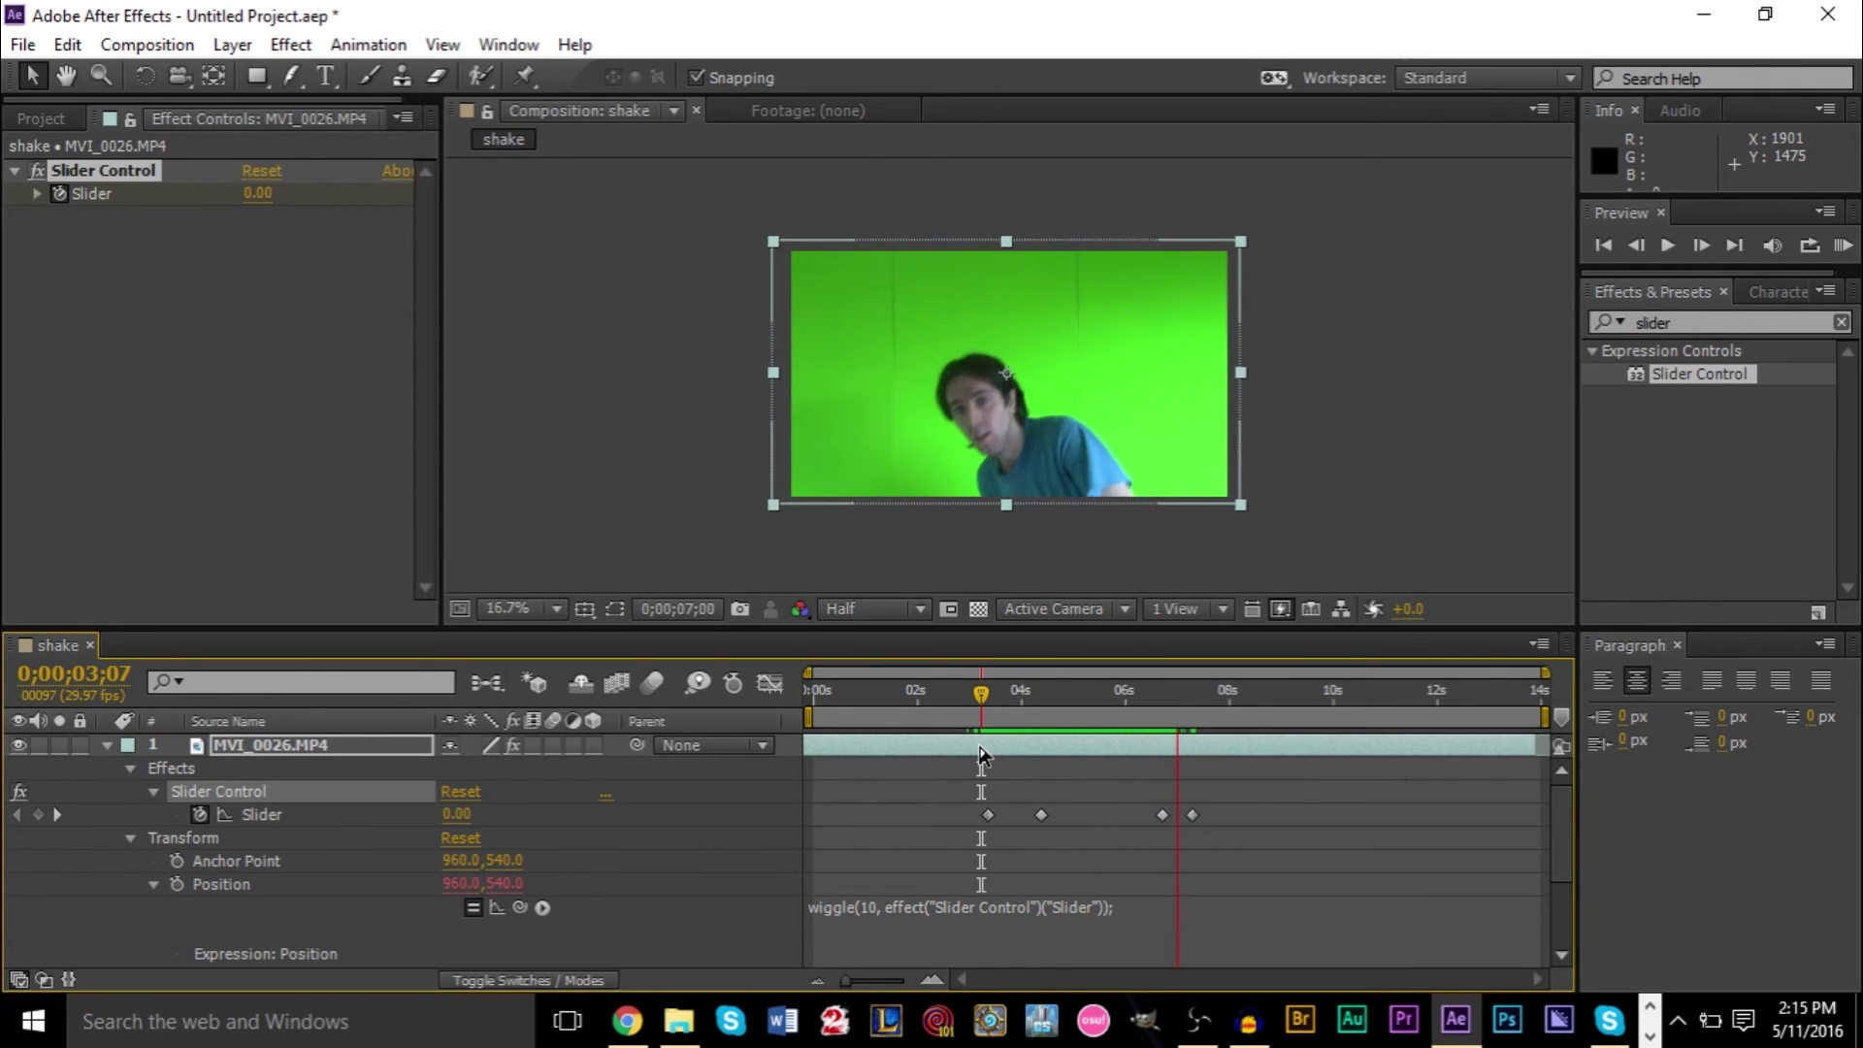
key("space")
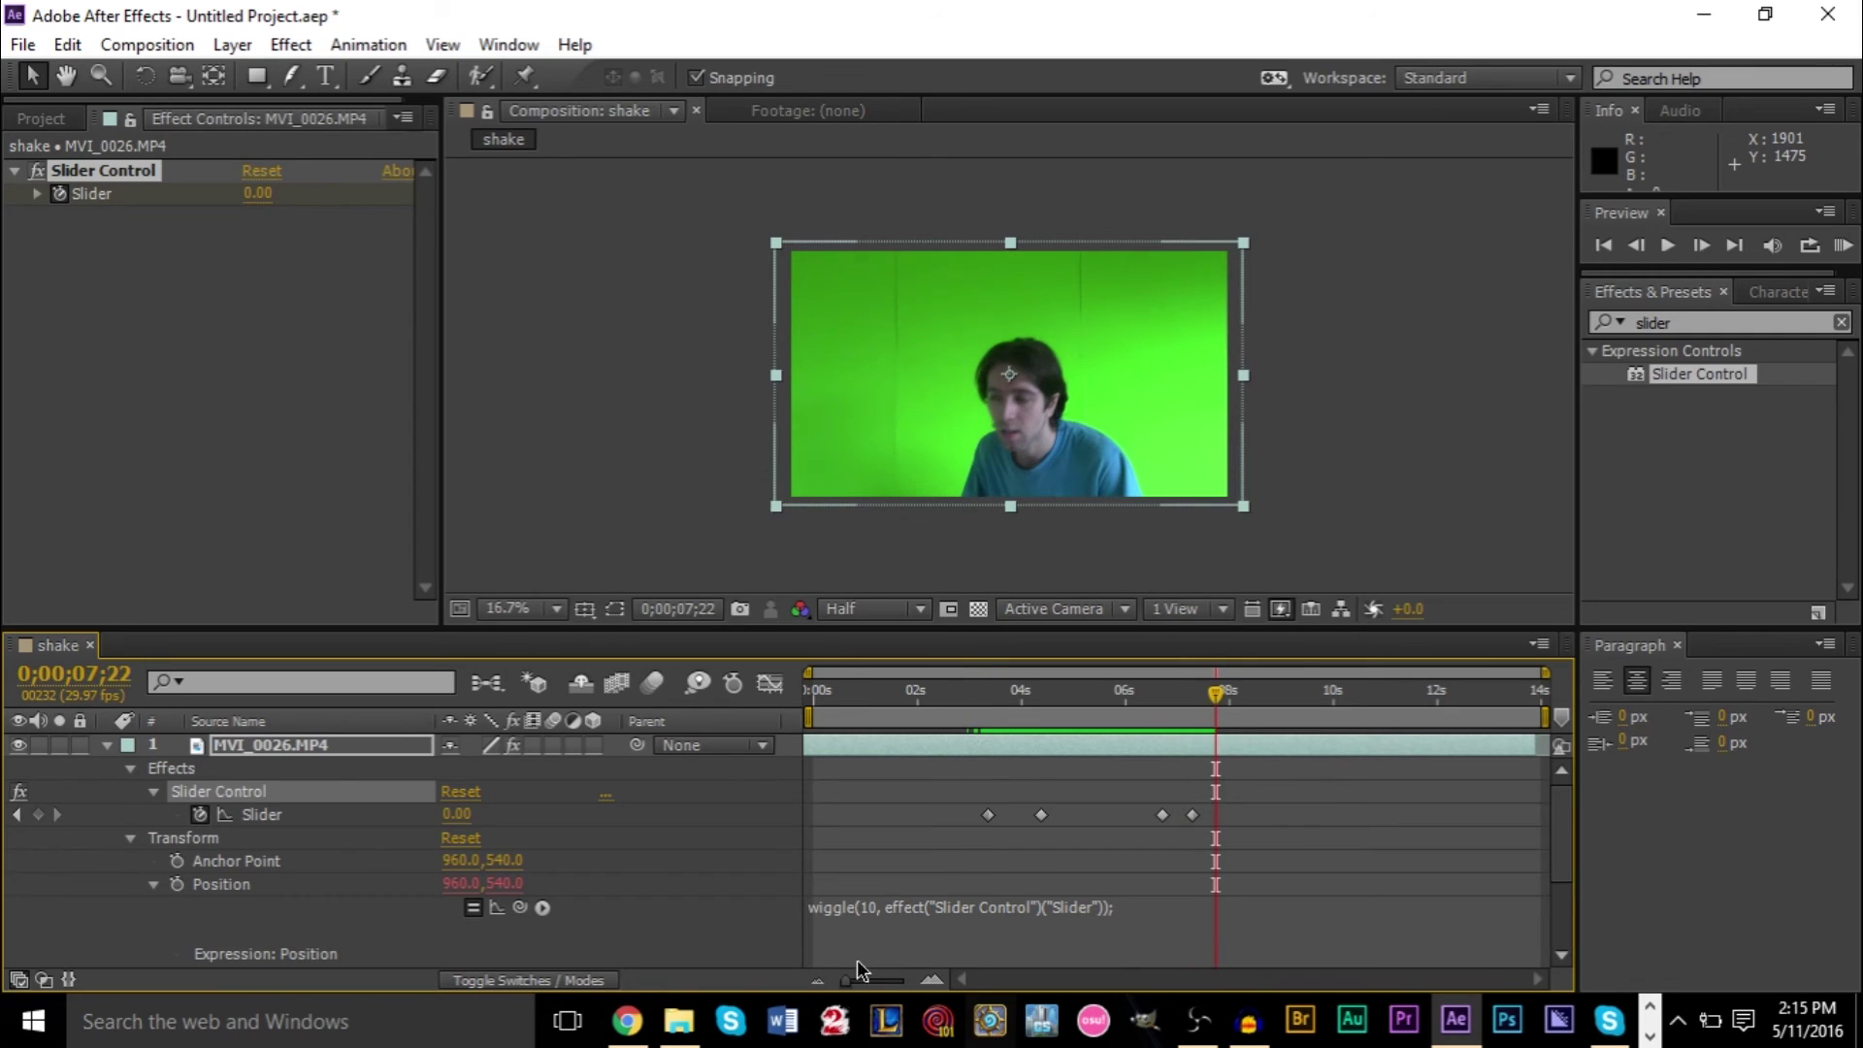
left_click(986, 706)
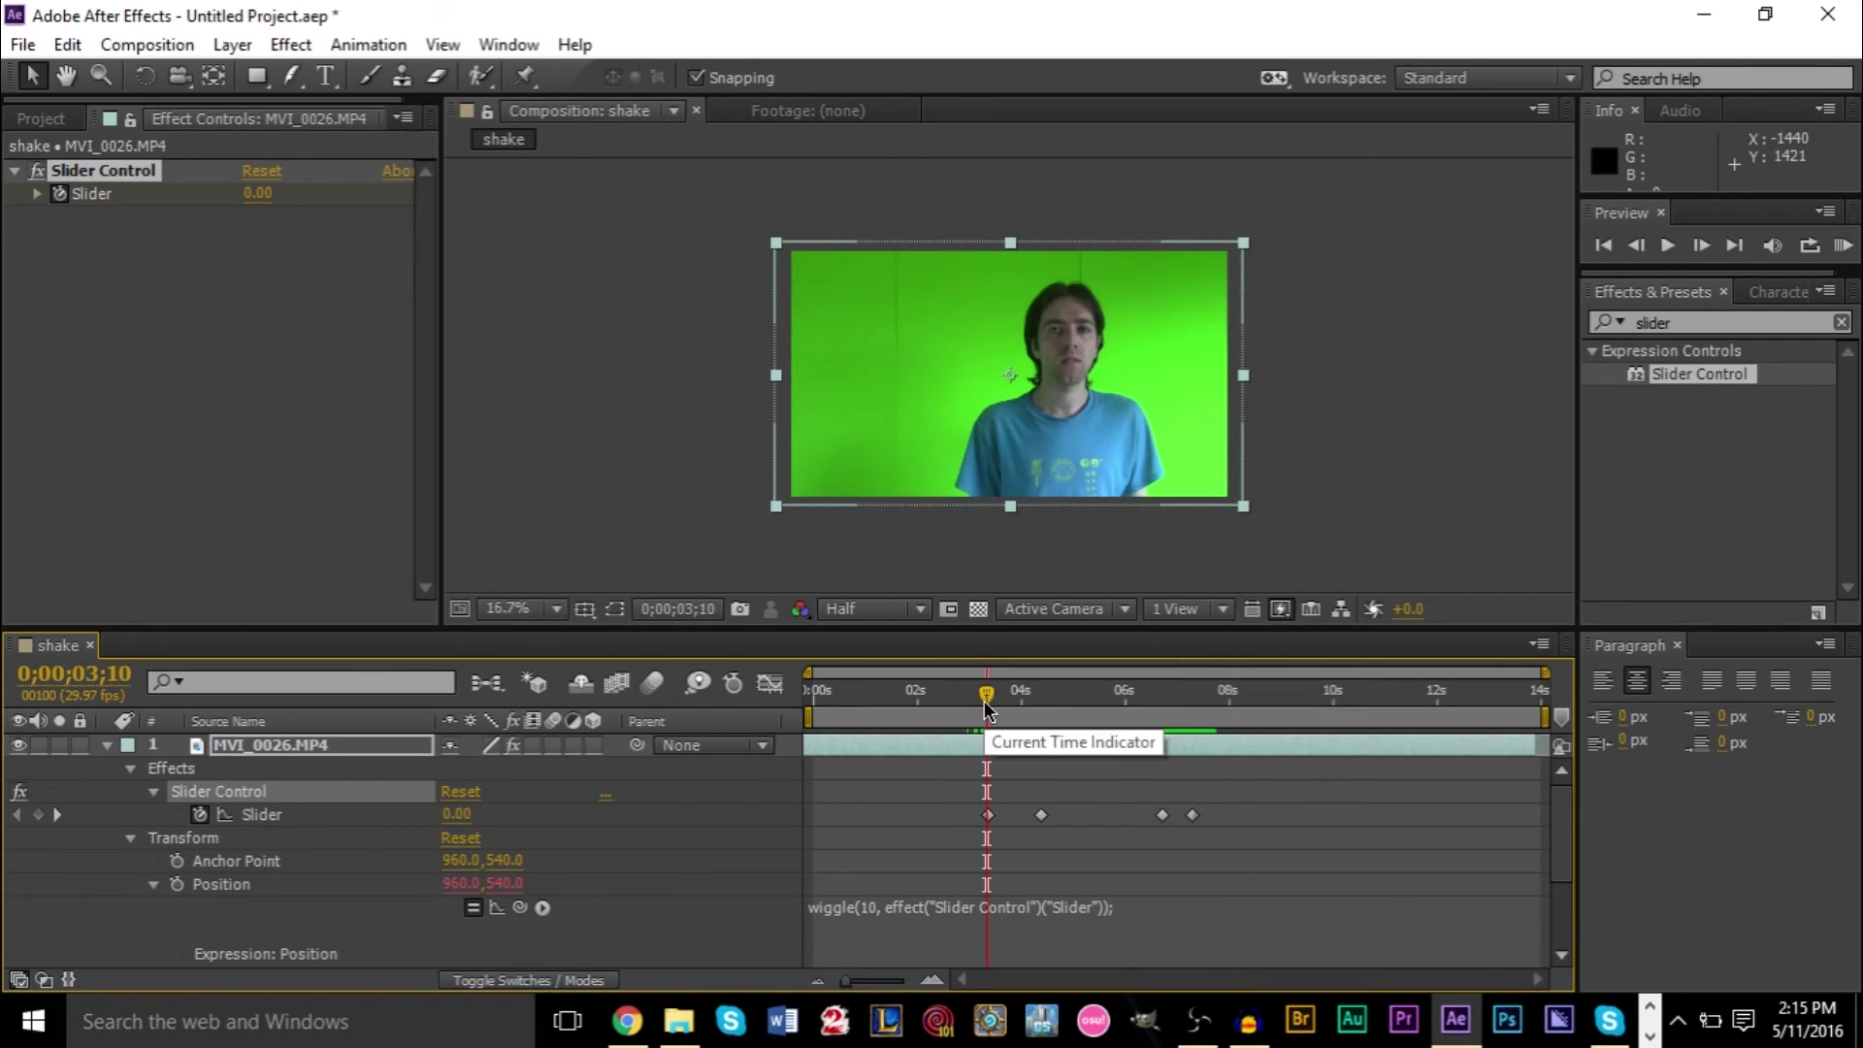
left_click(967, 709)
key("space")
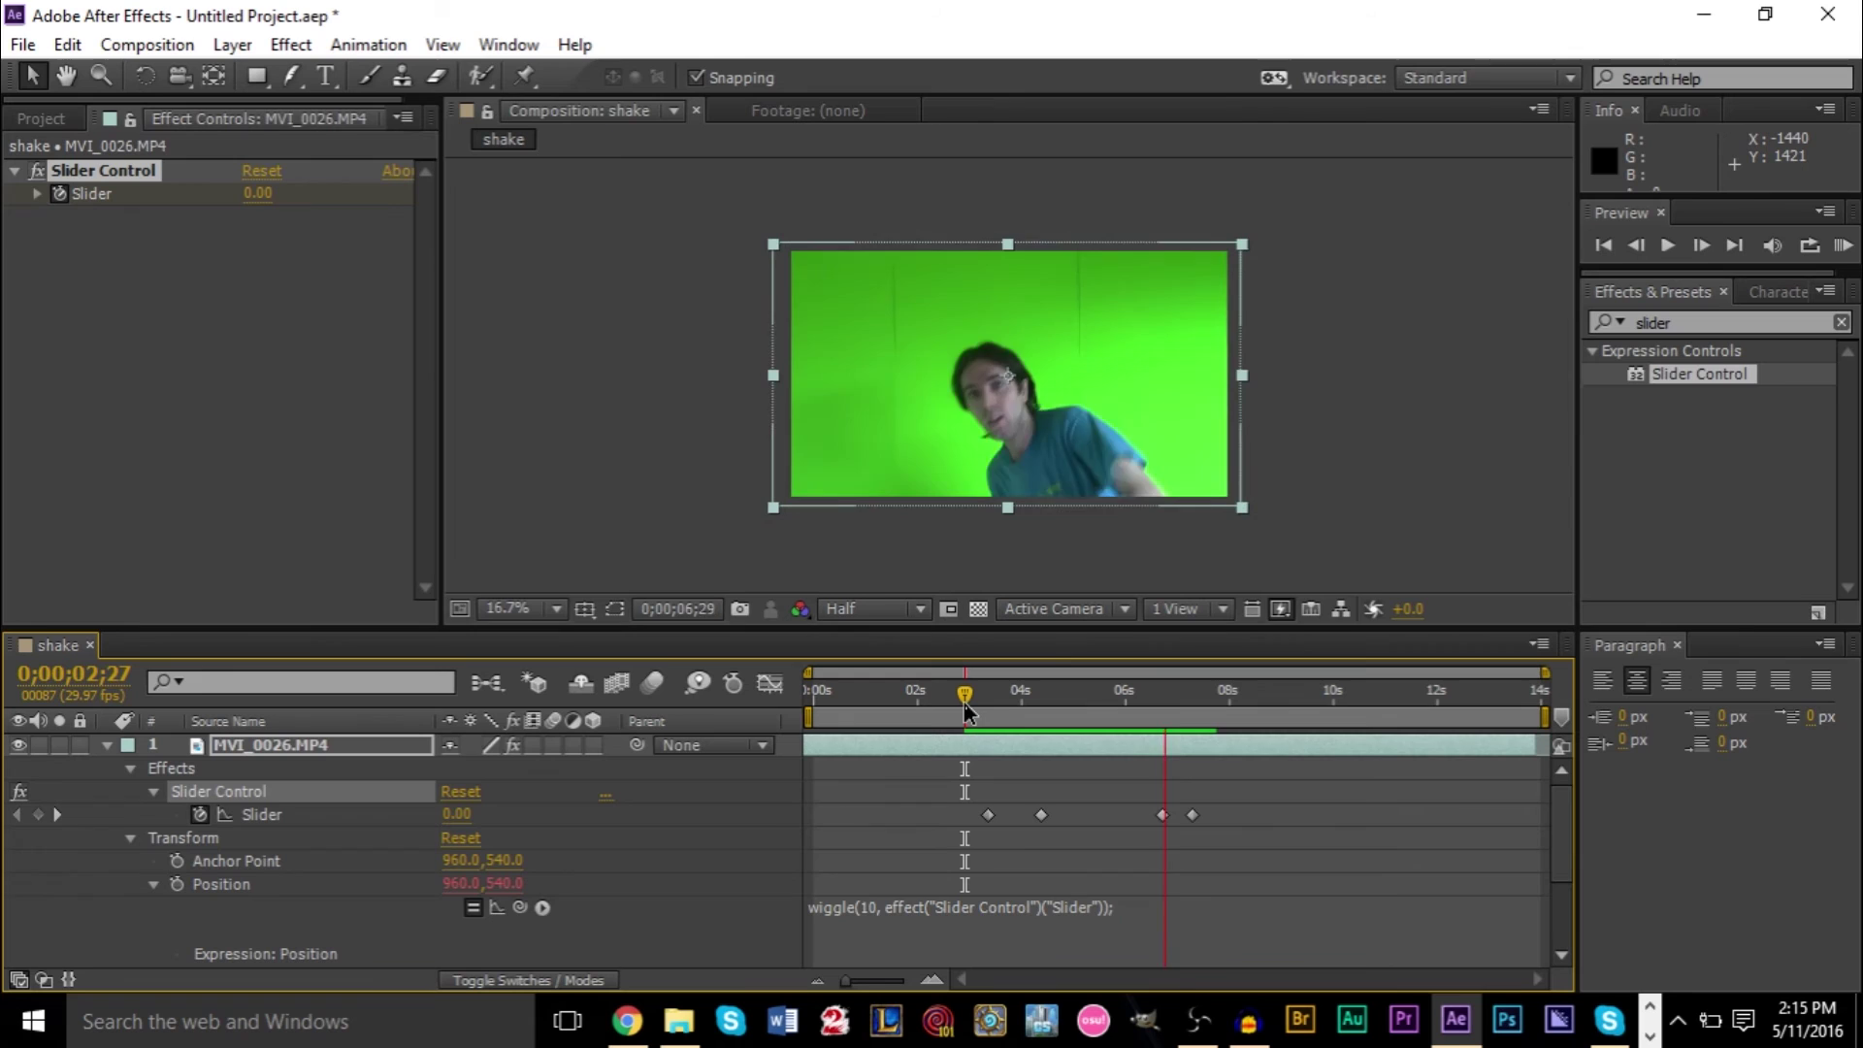
key("space")
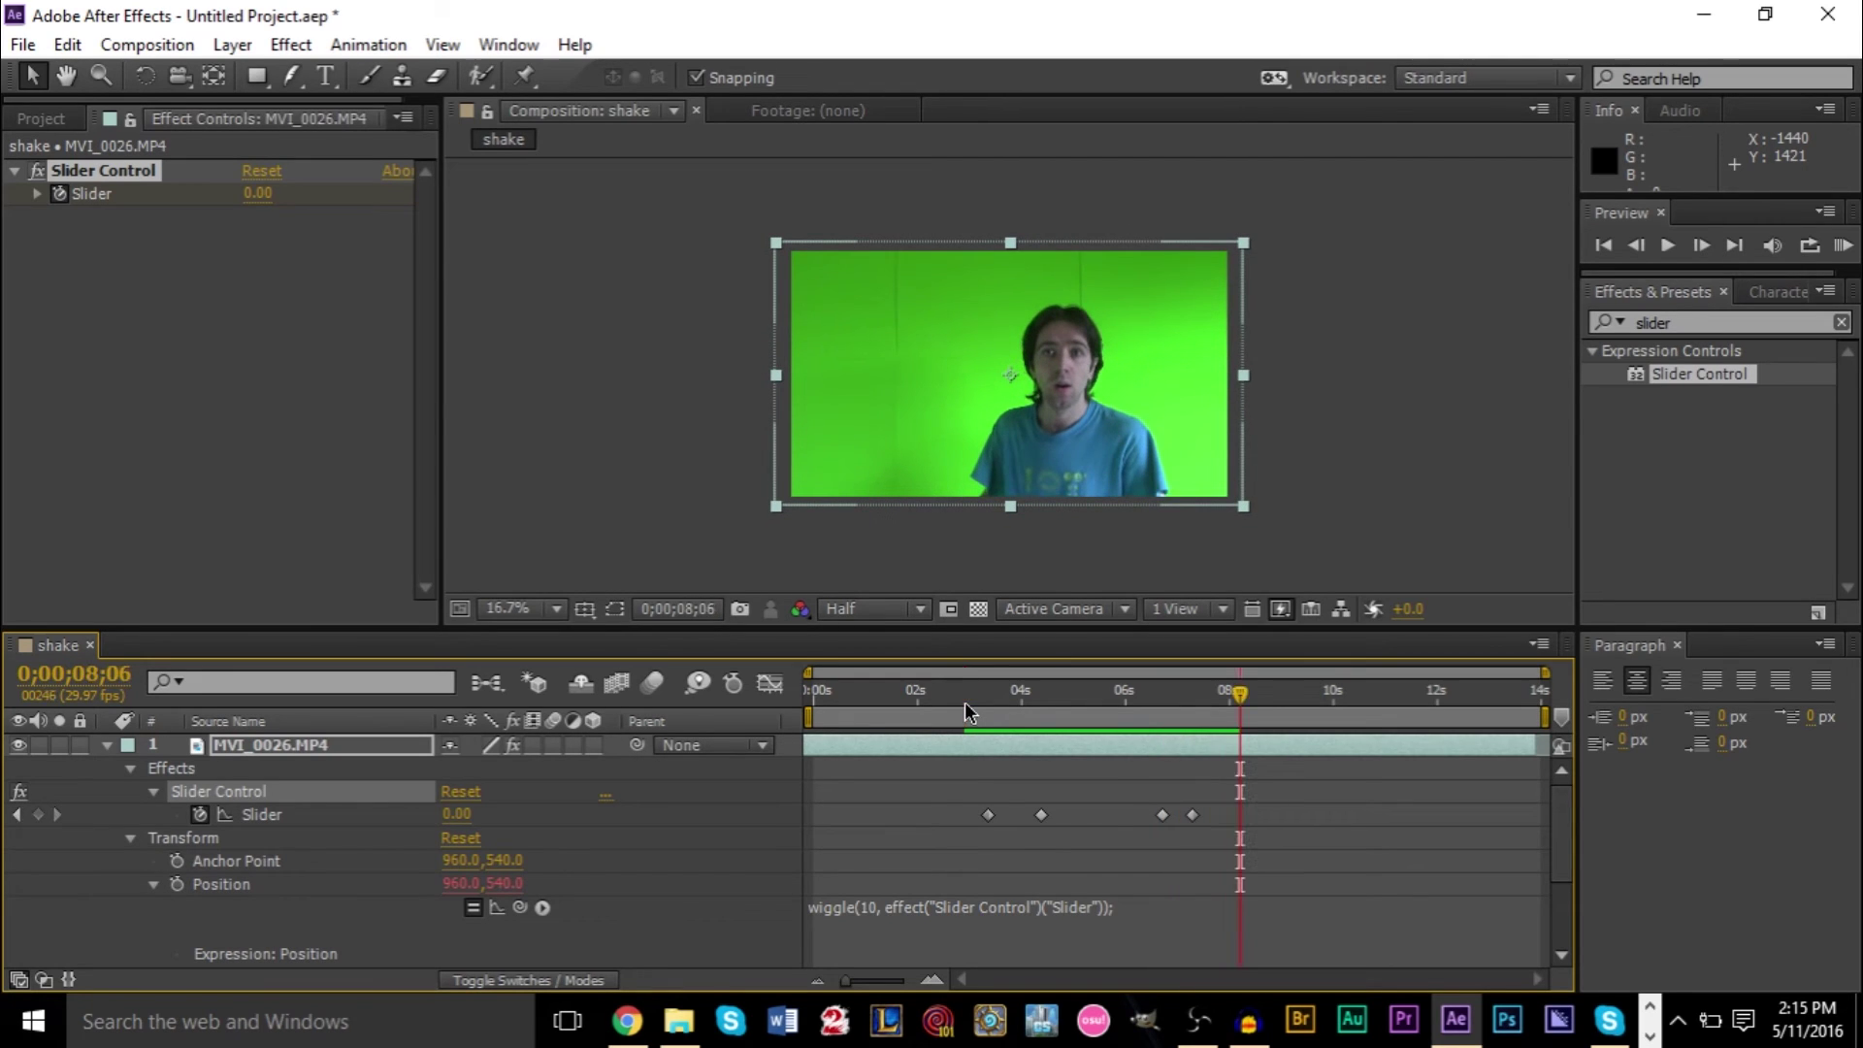
key("period")
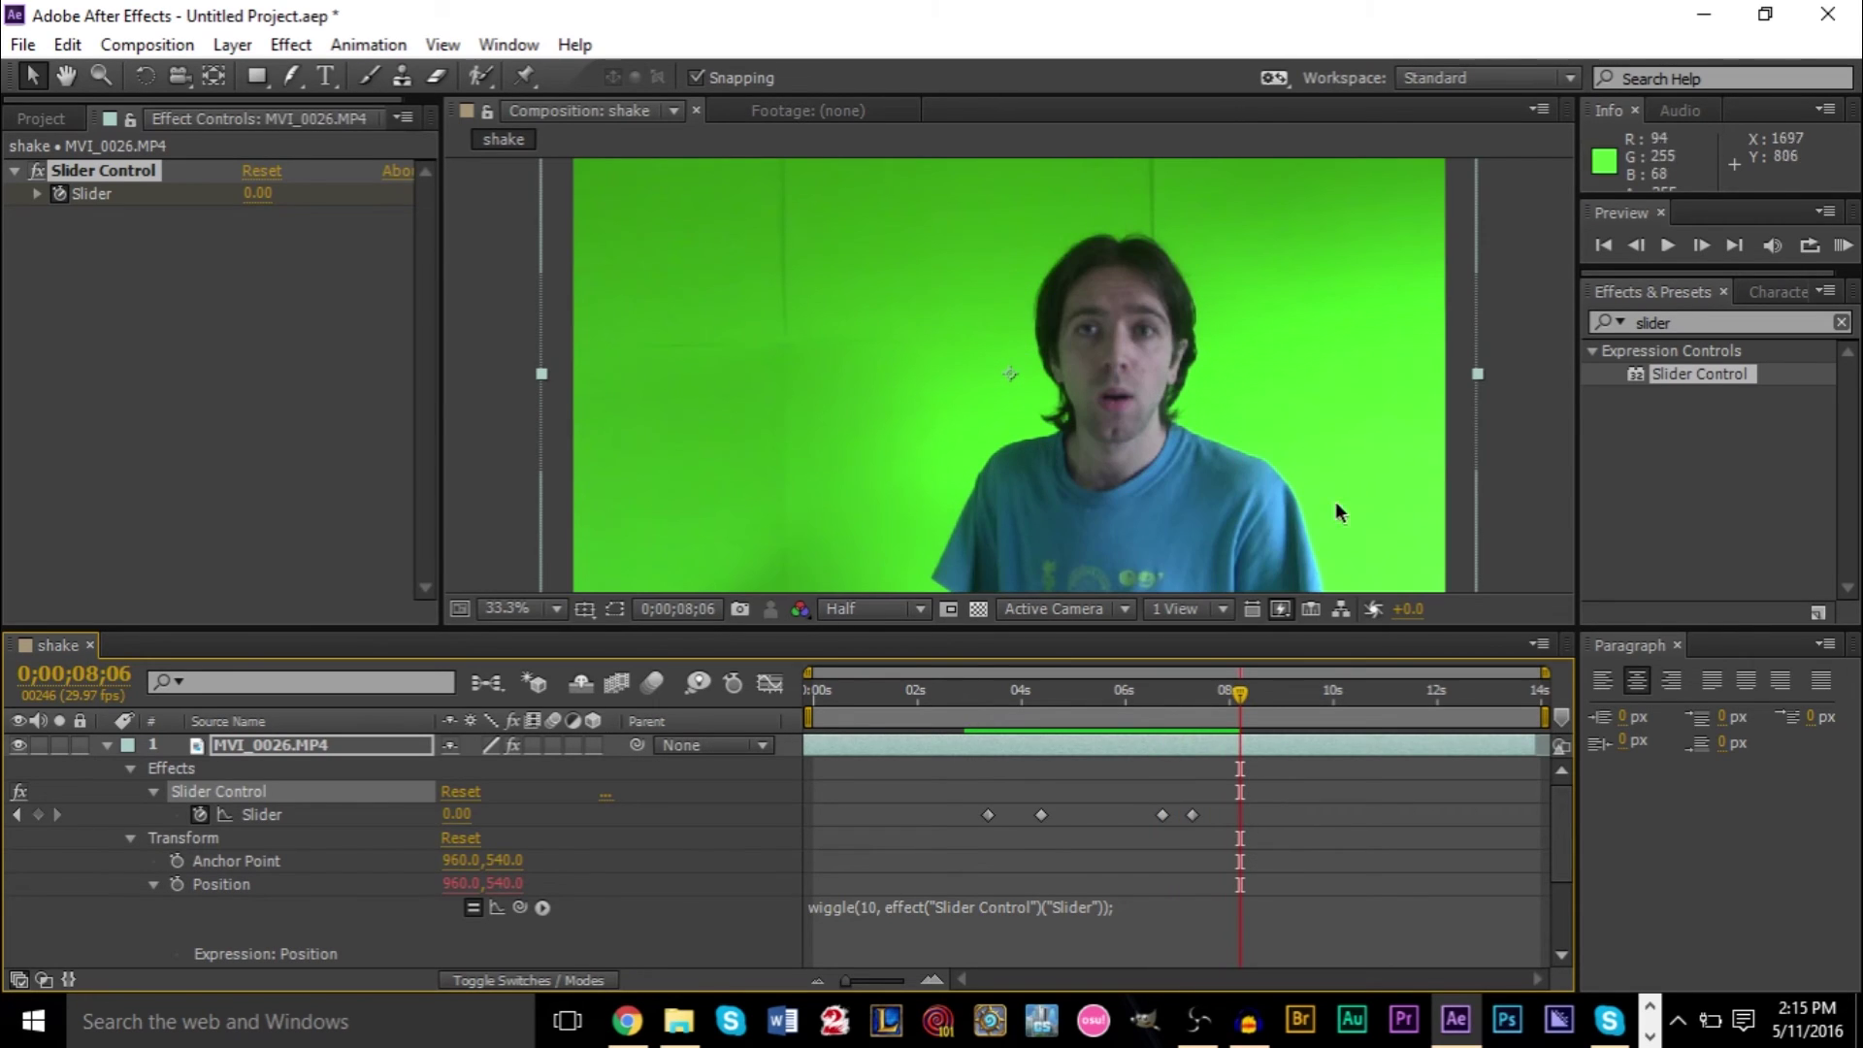
- Set the viewer magnification to Fit up to 100% and move to 3;03
left_click(529, 609)
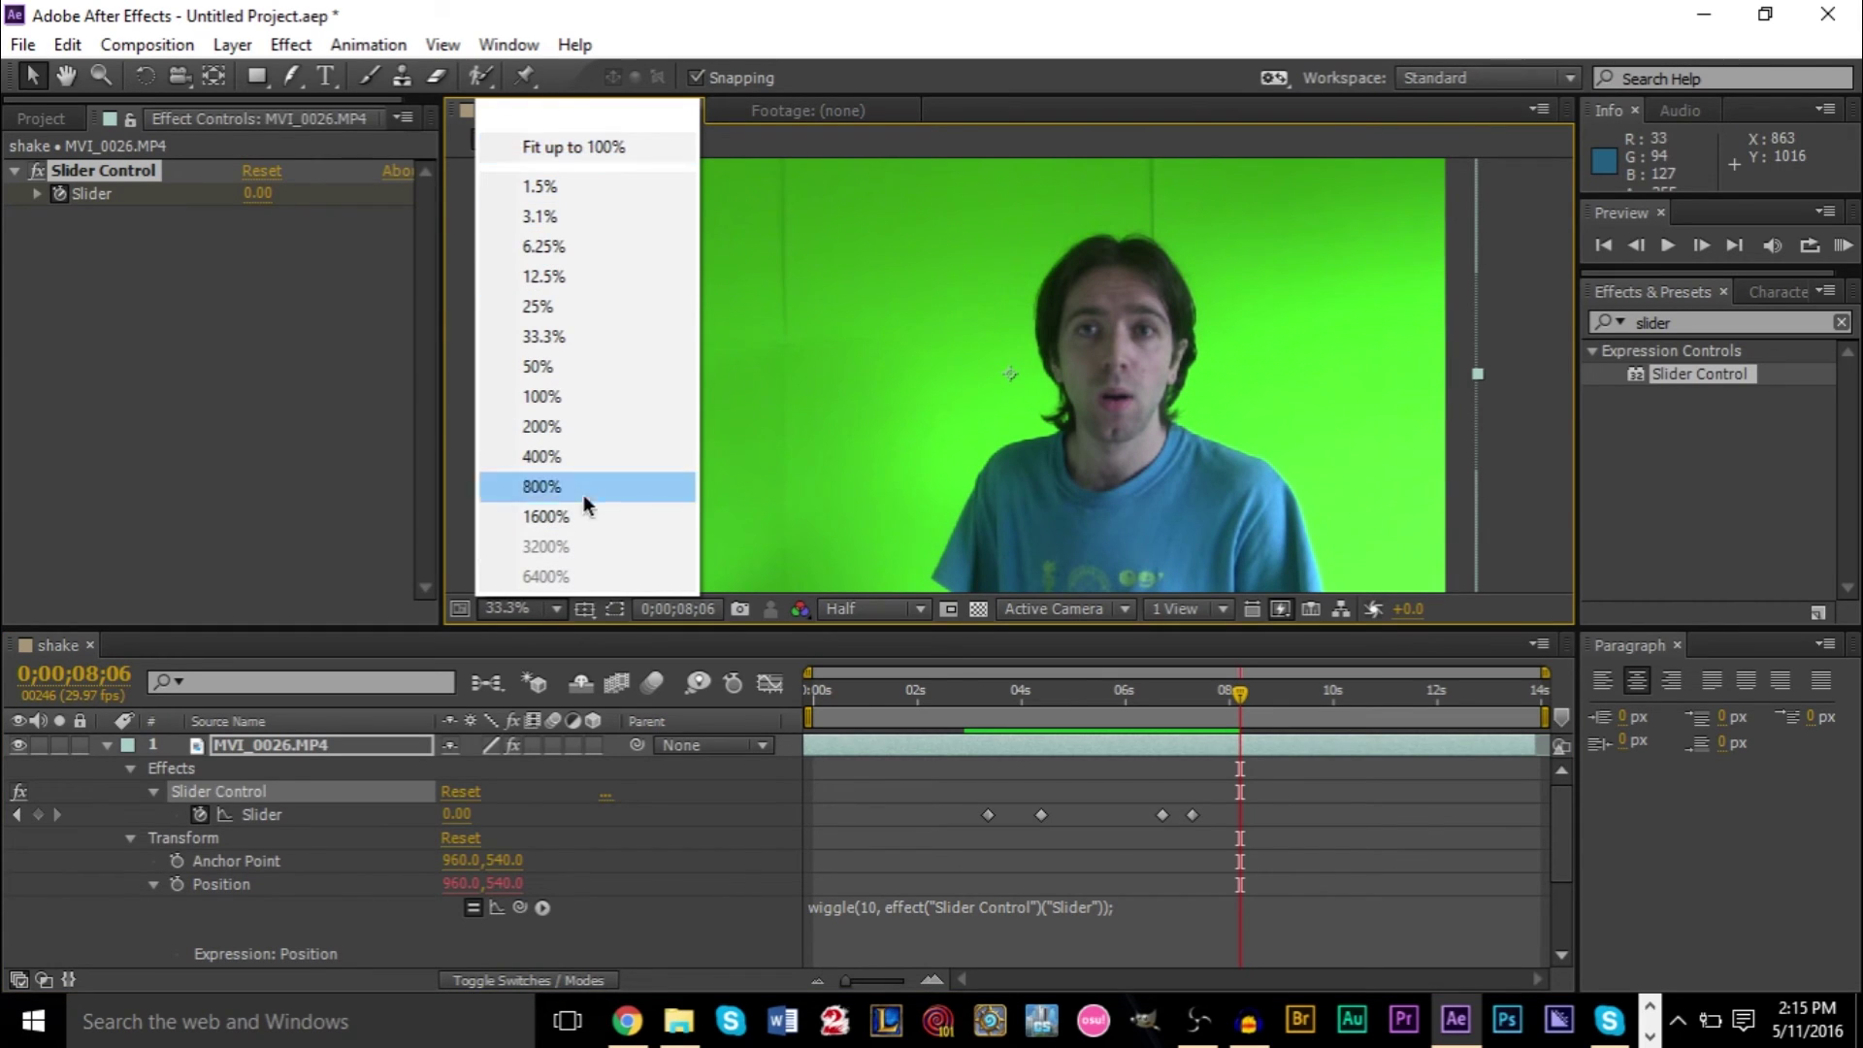
left_click(573, 147)
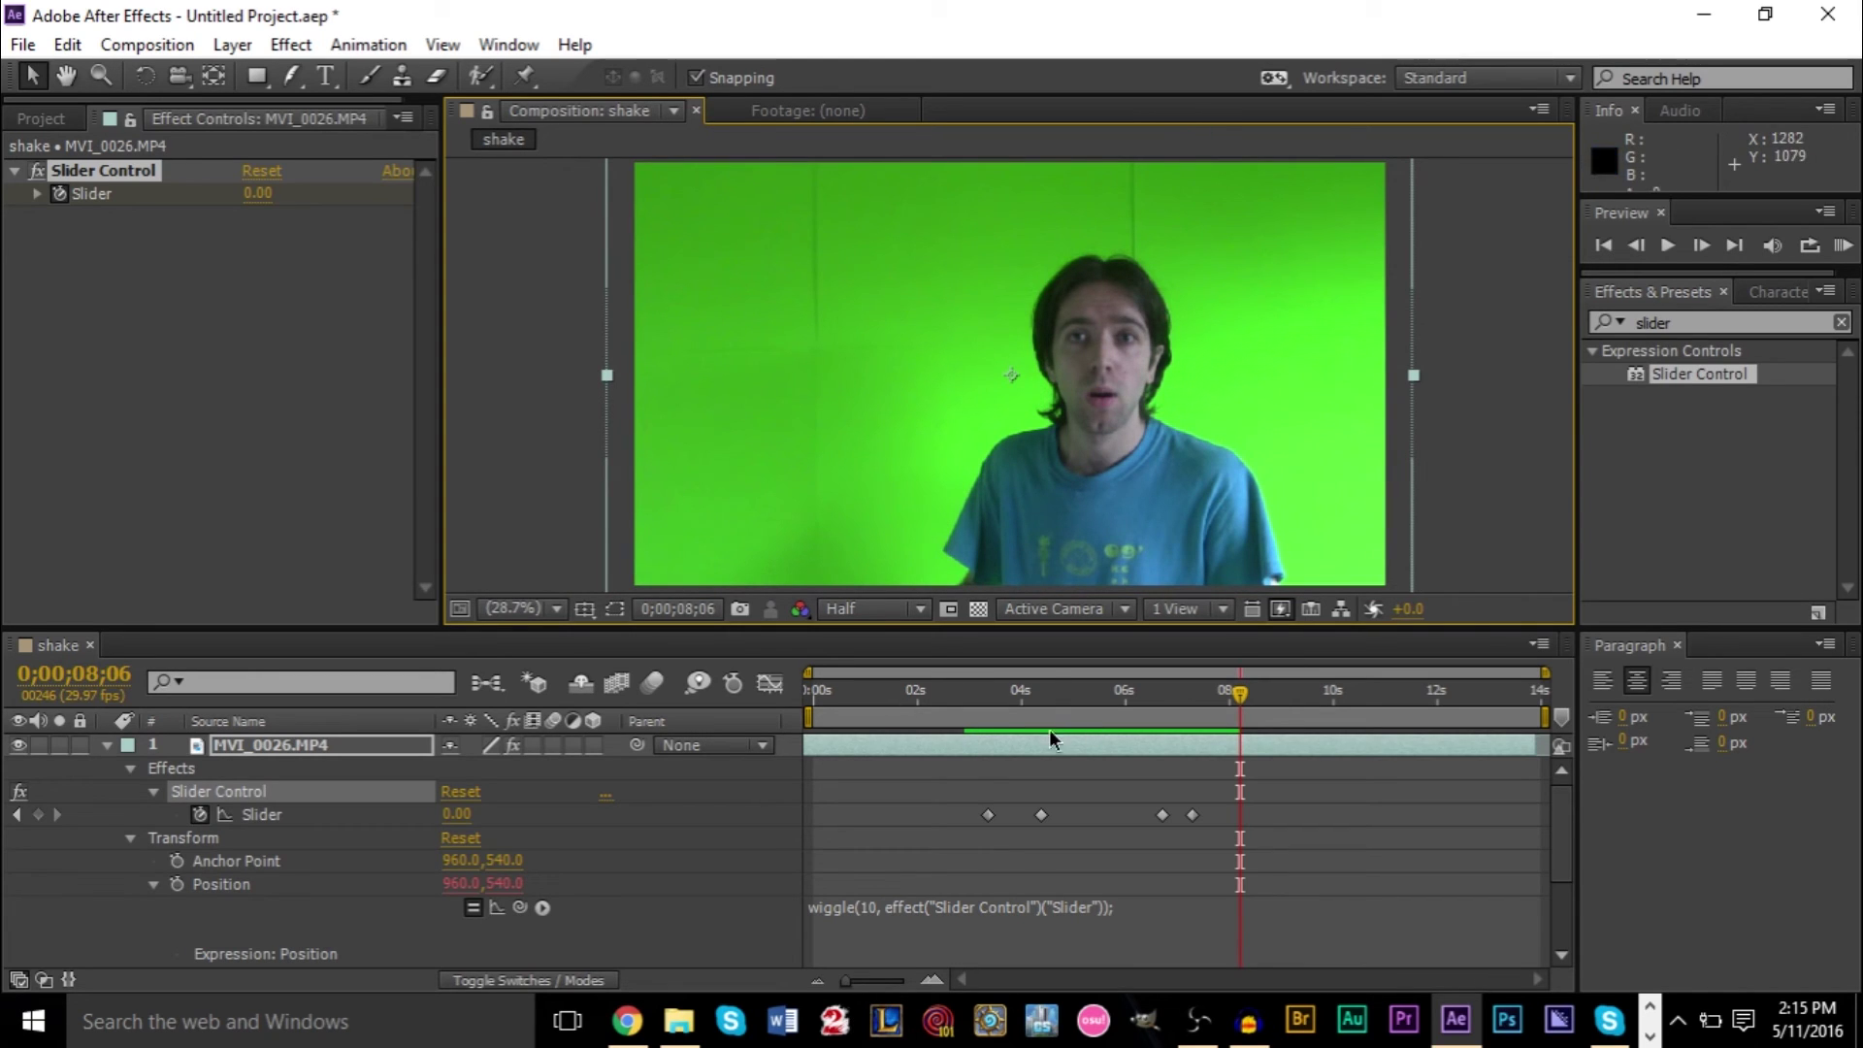
left_click(974, 689)
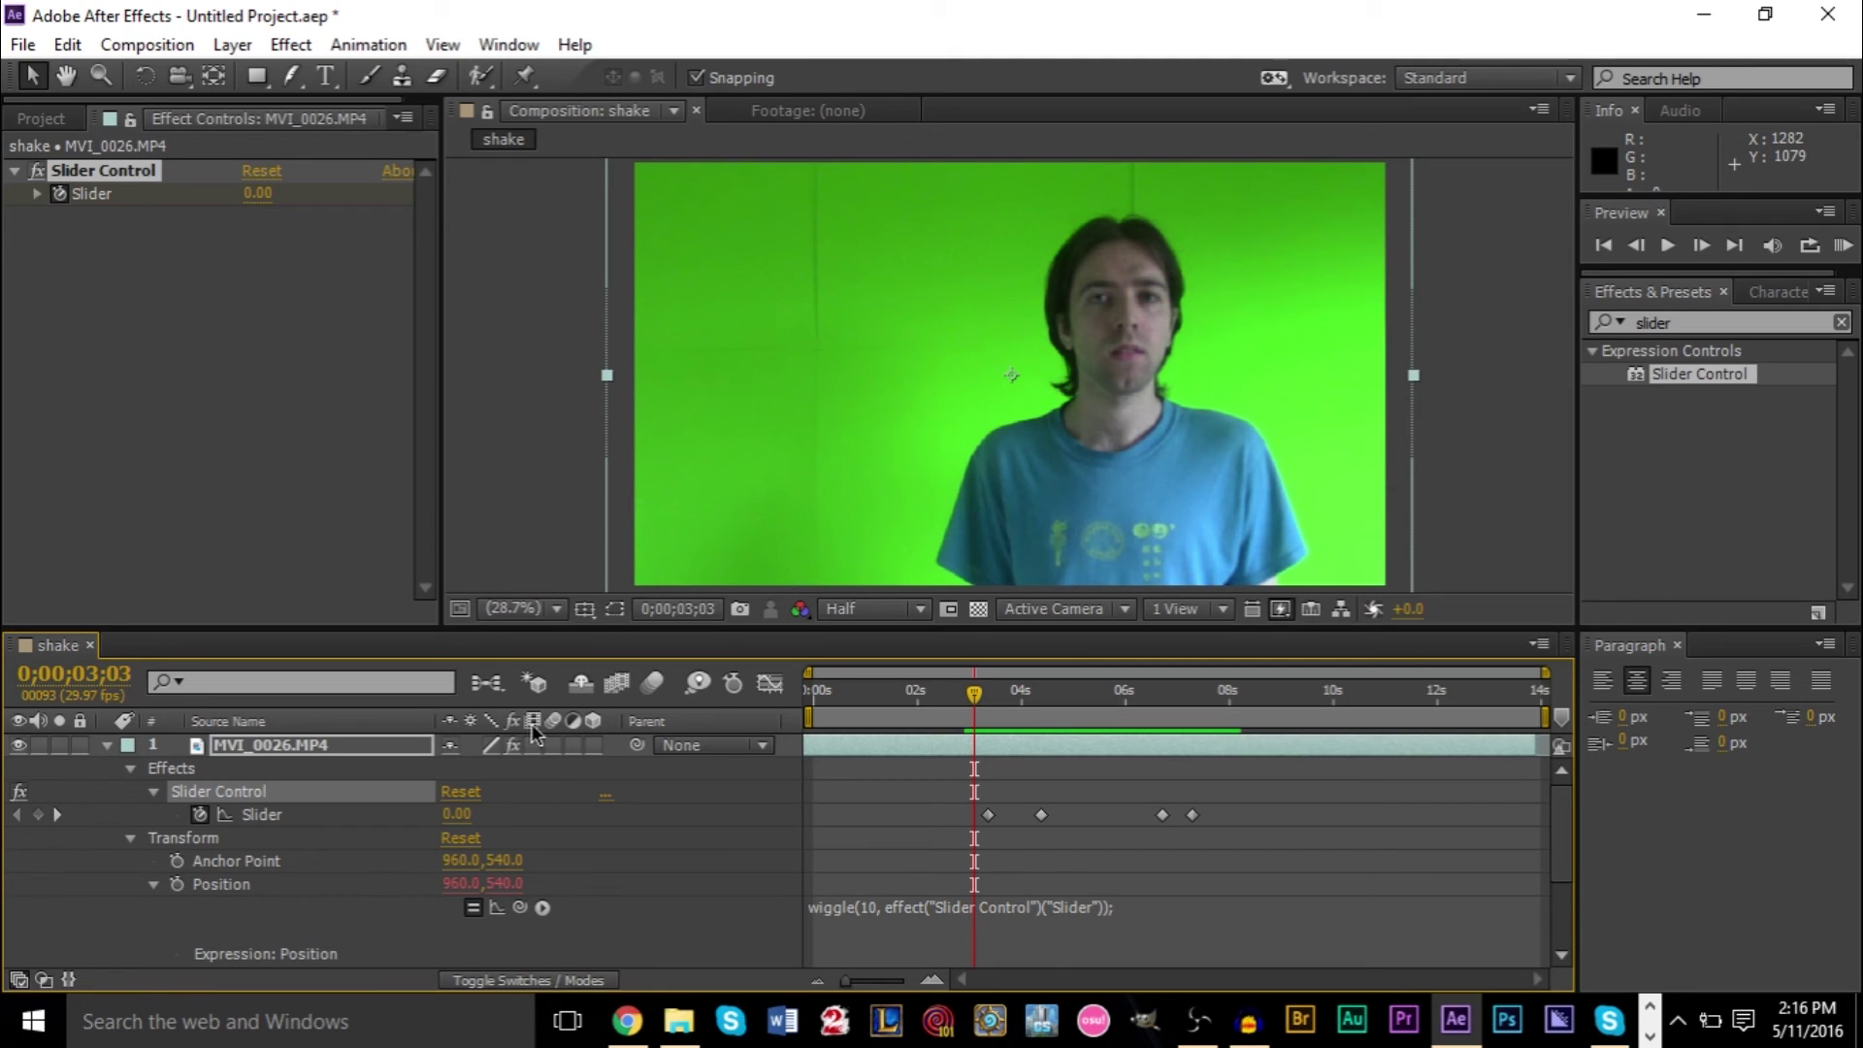
- Show the layer switches and enable Motion Blur for MVI_0026.MP4 and the composition
left_click(503, 982)
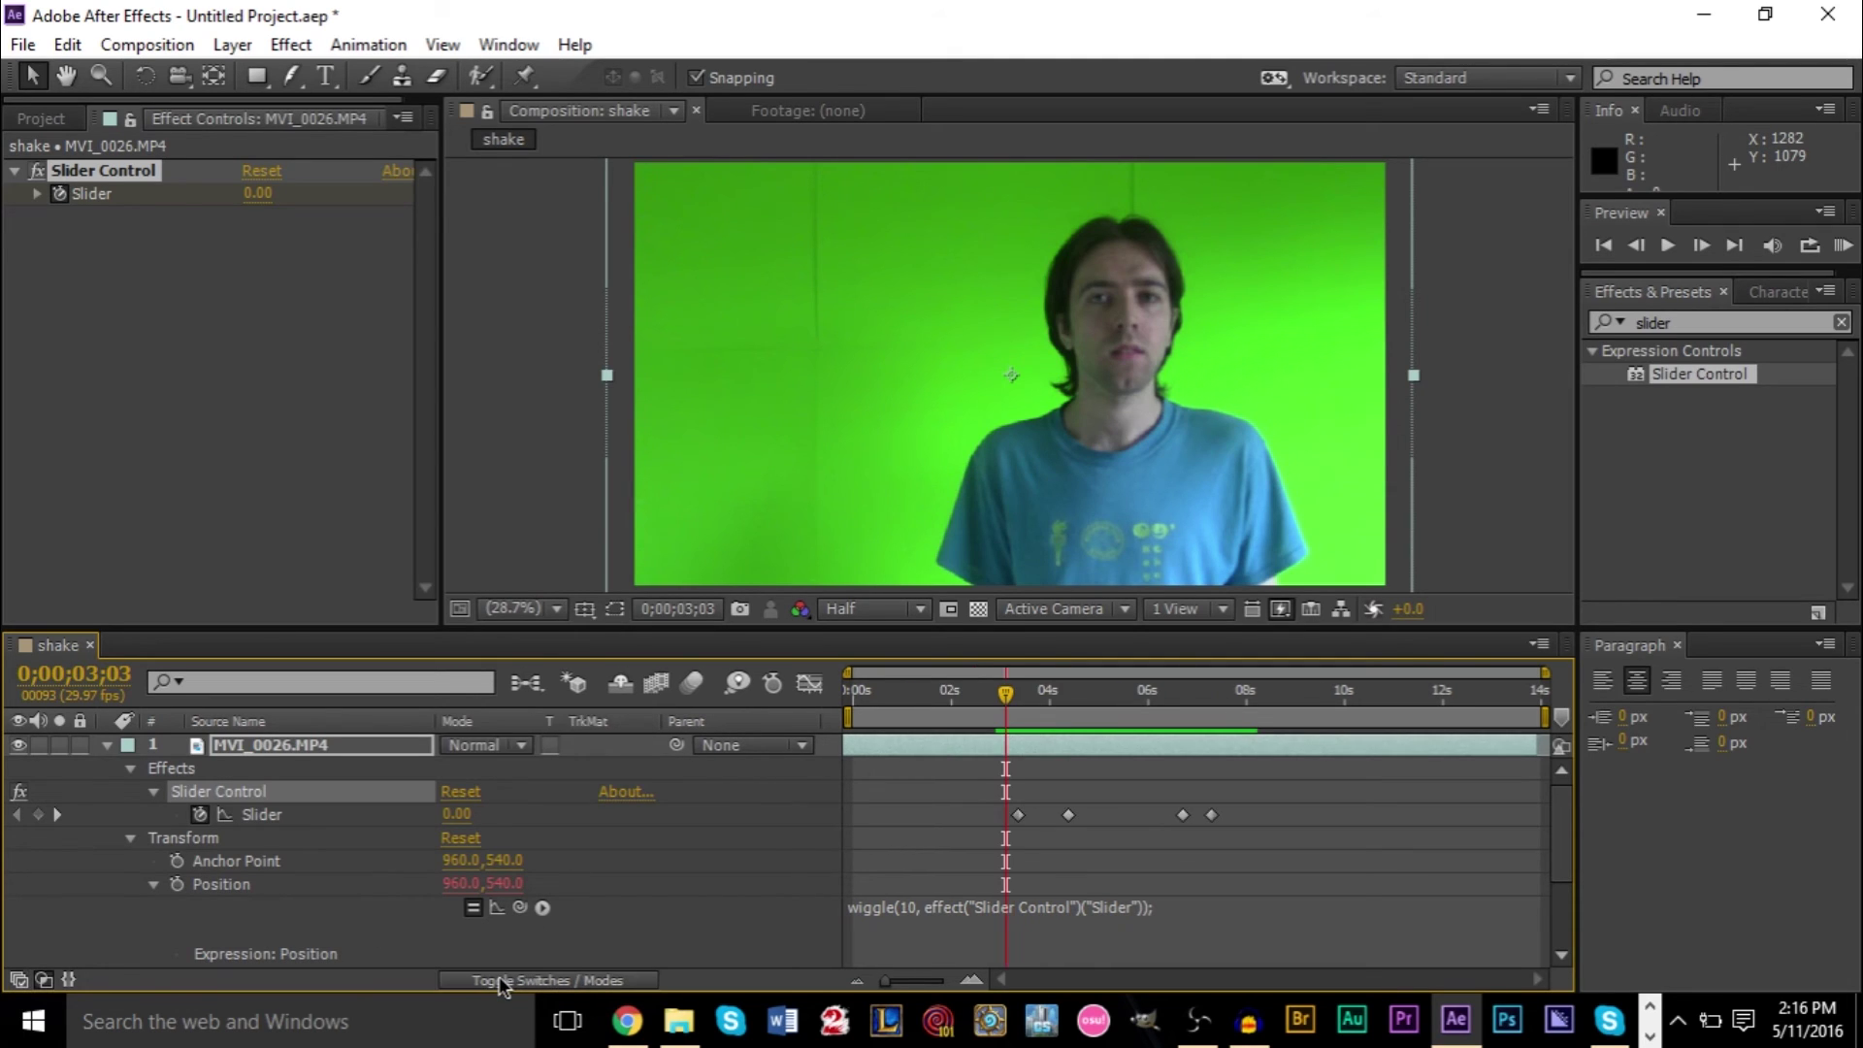
left_click(503, 982)
left_click(503, 982)
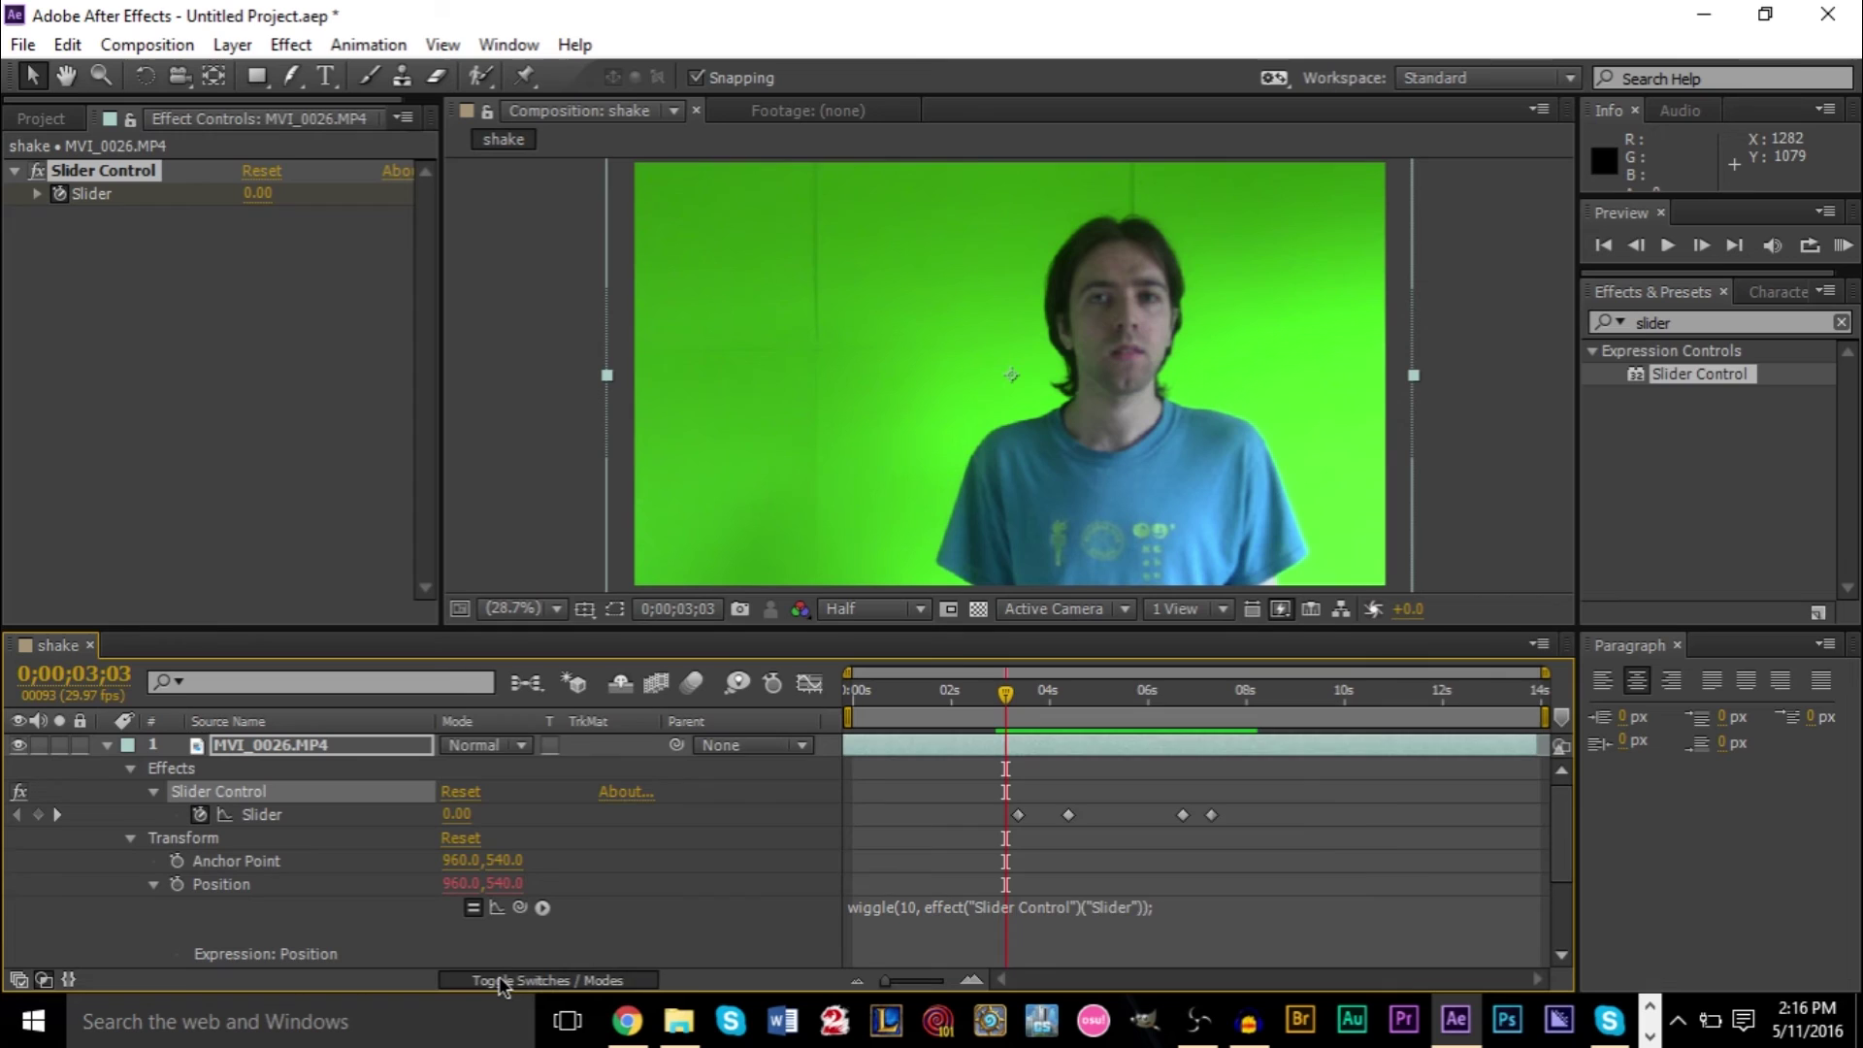
left_click(502, 983)
left_click(503, 982)
left_click(503, 982)
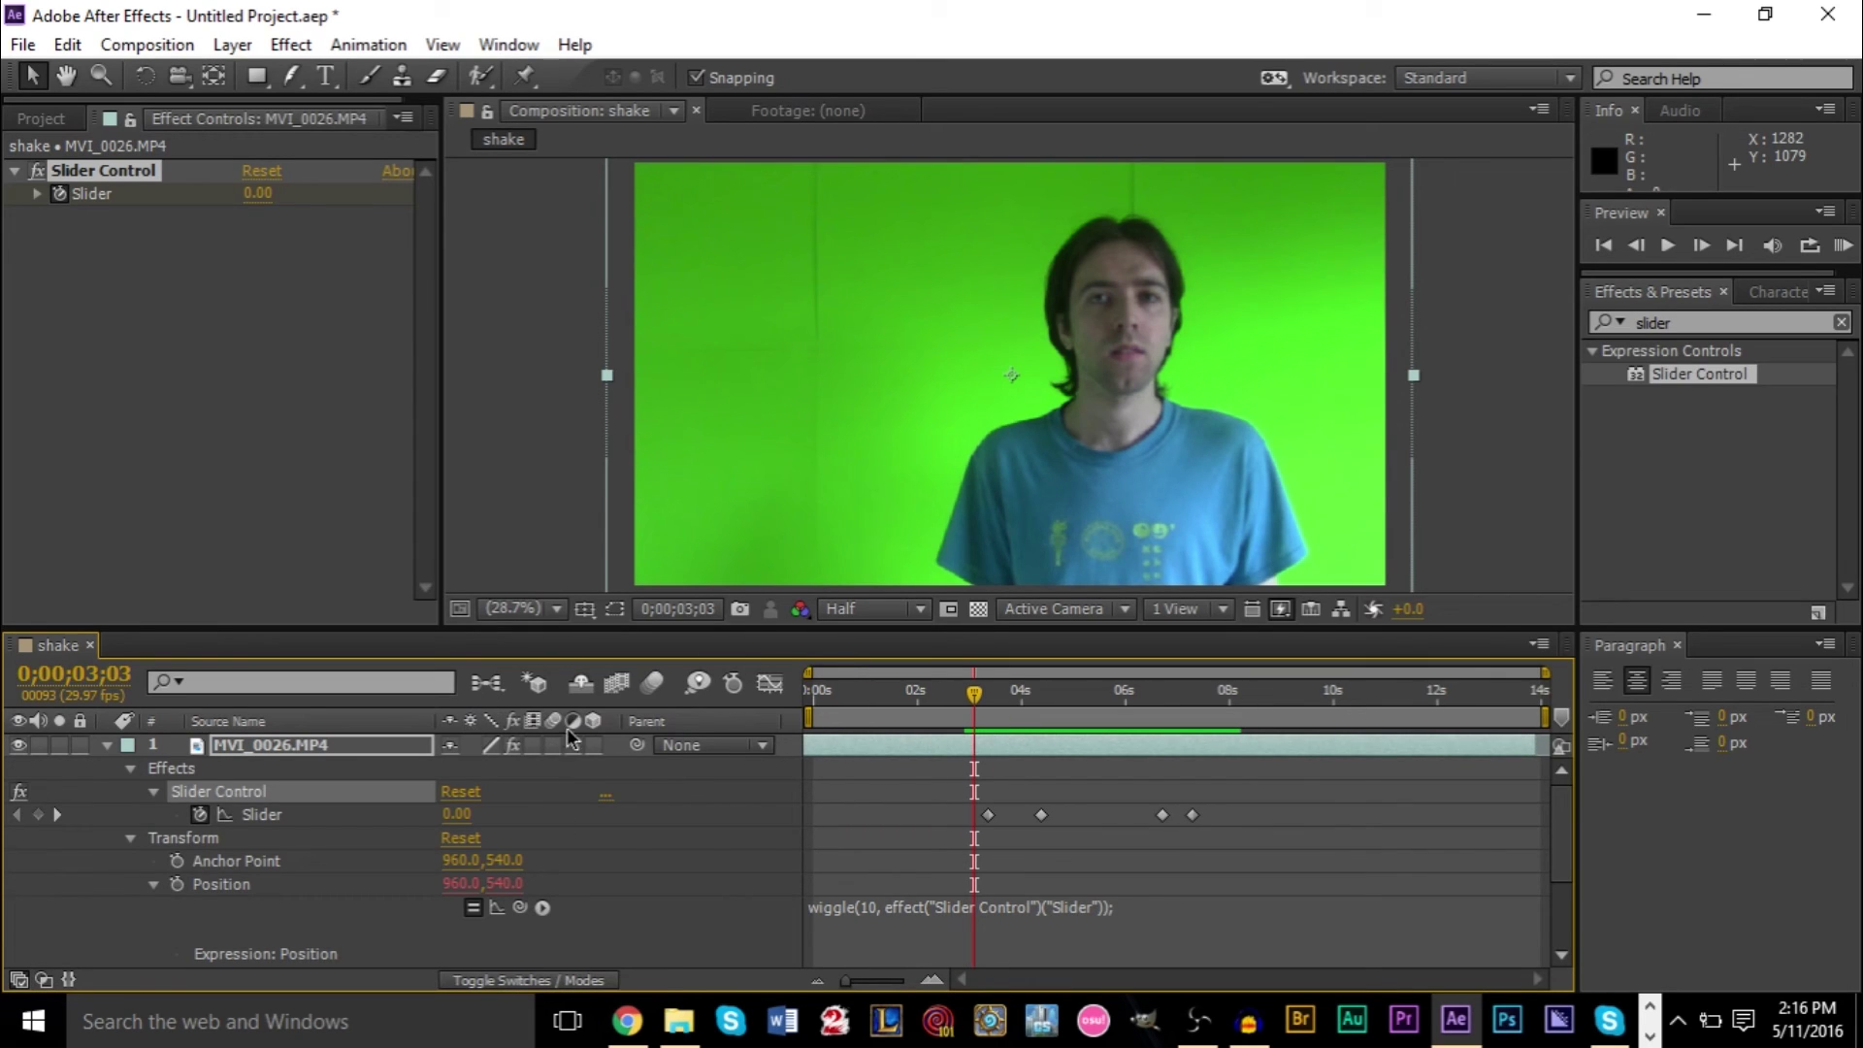
left_click(524, 980)
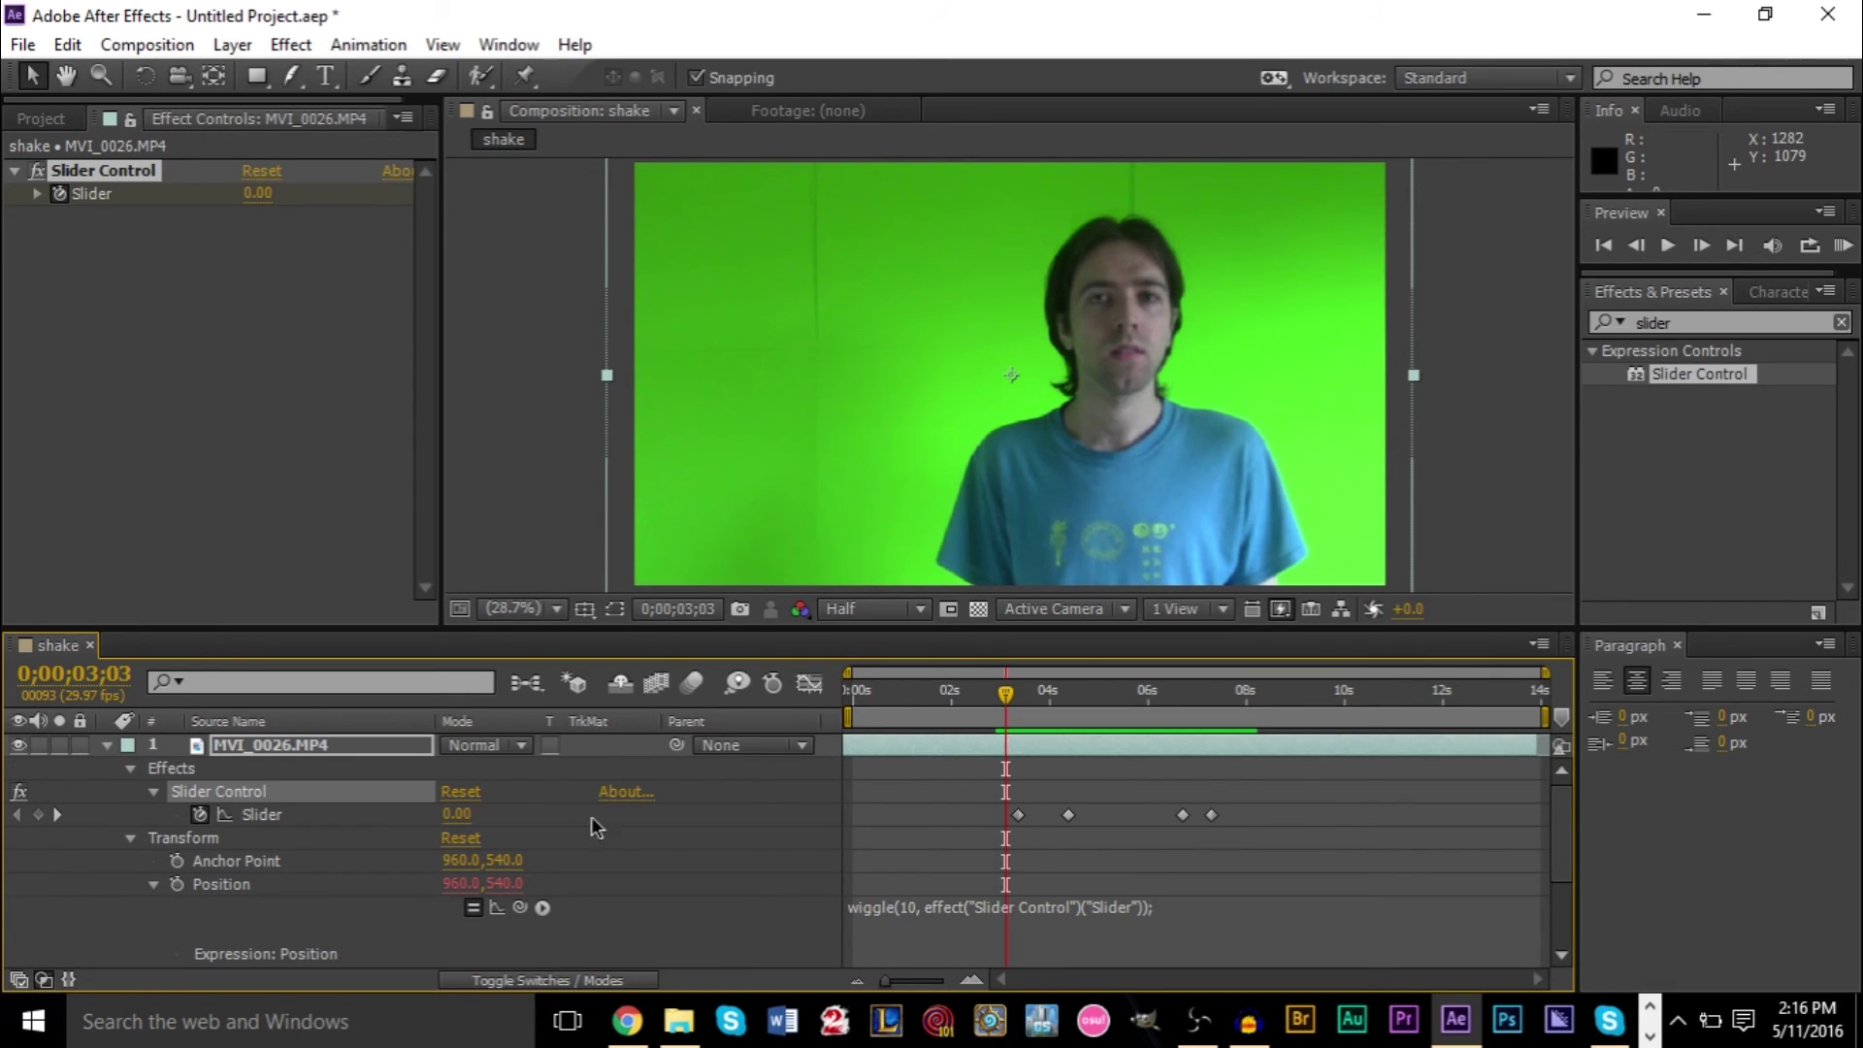
left_click(520, 982)
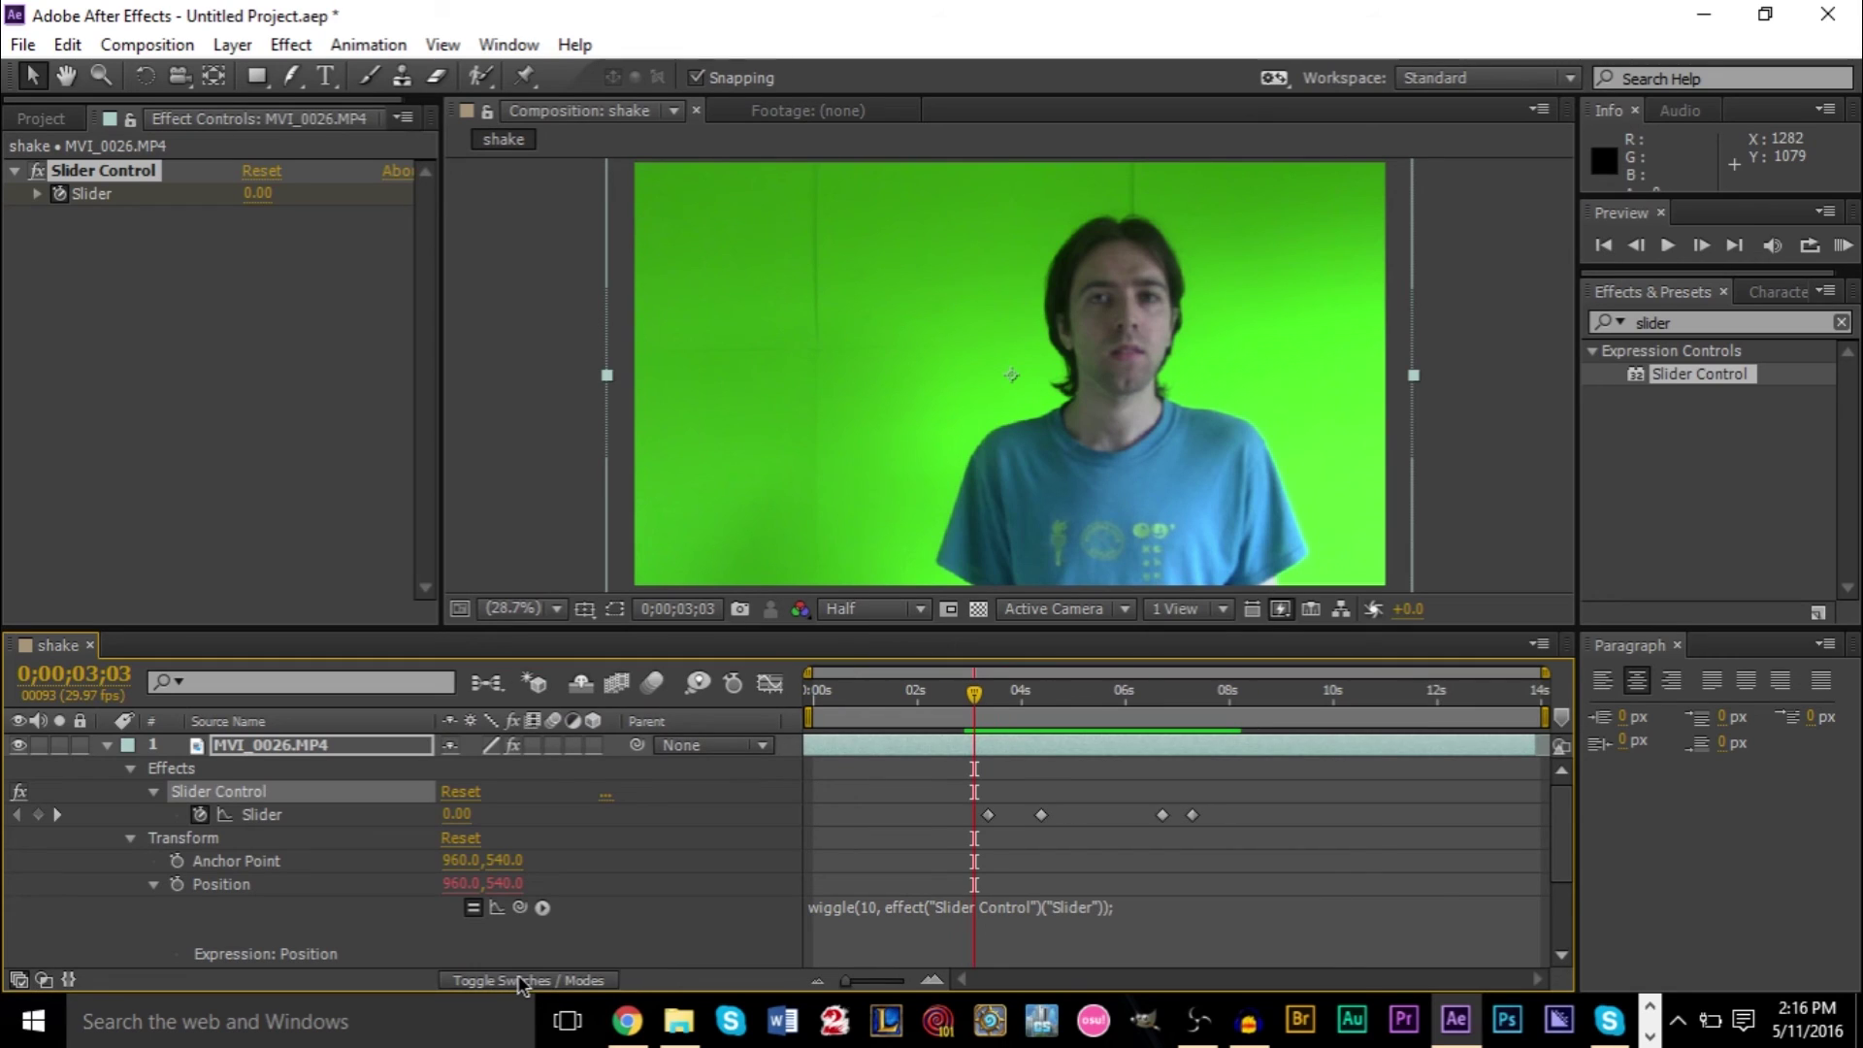
left_click(552, 745)
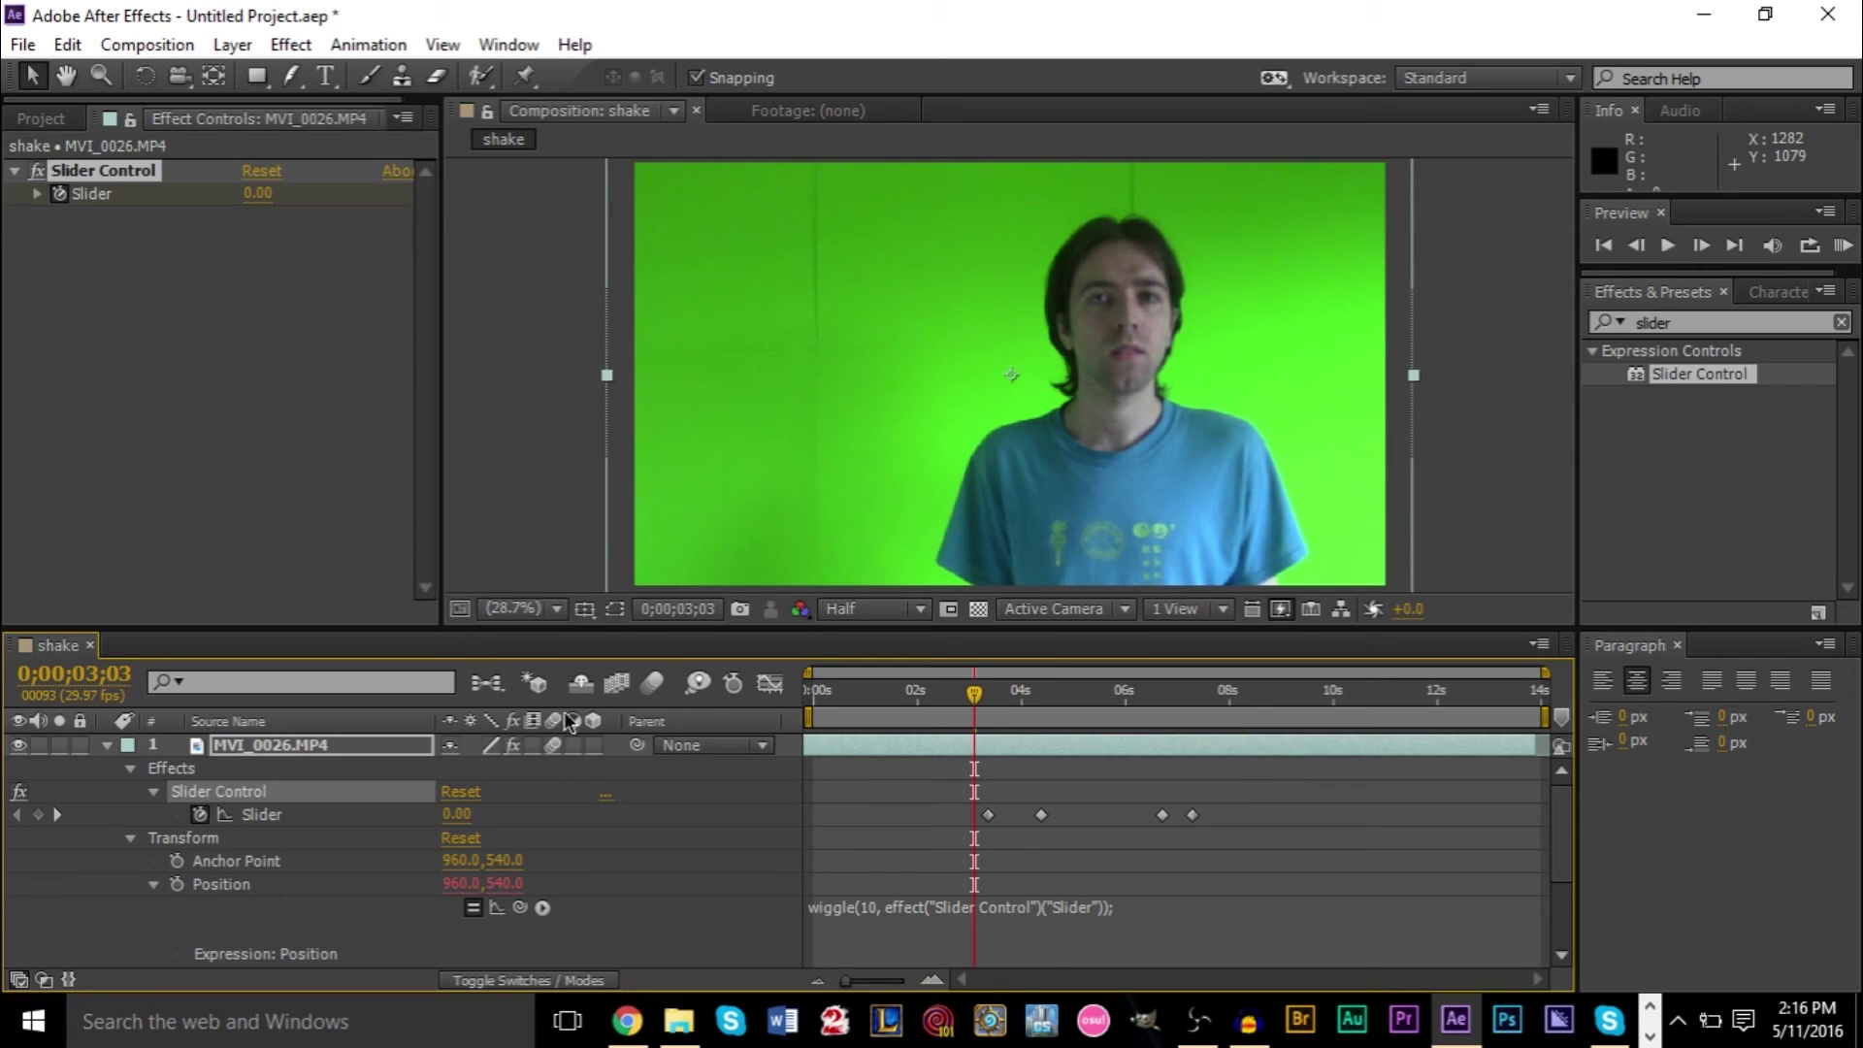
left_click(644, 687)
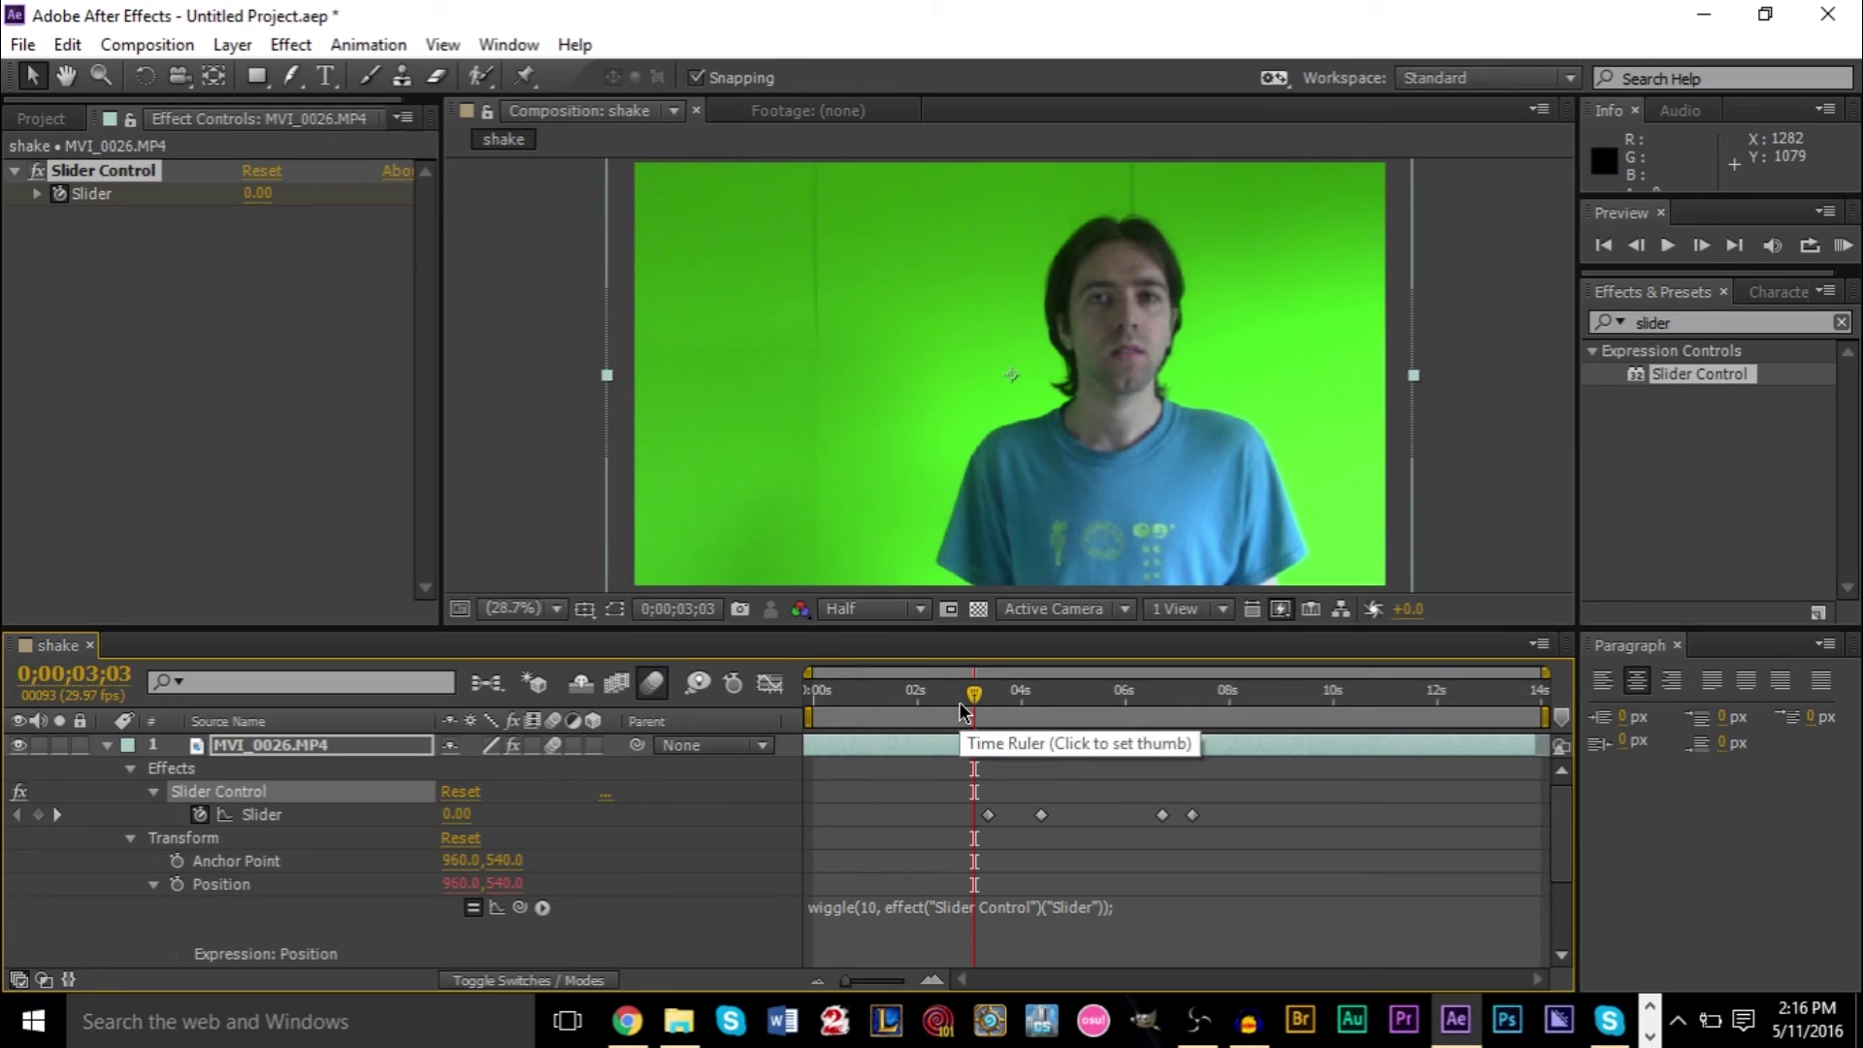
- Play the motion-blurred shake, then replay it from about 3 seconds
key("space")
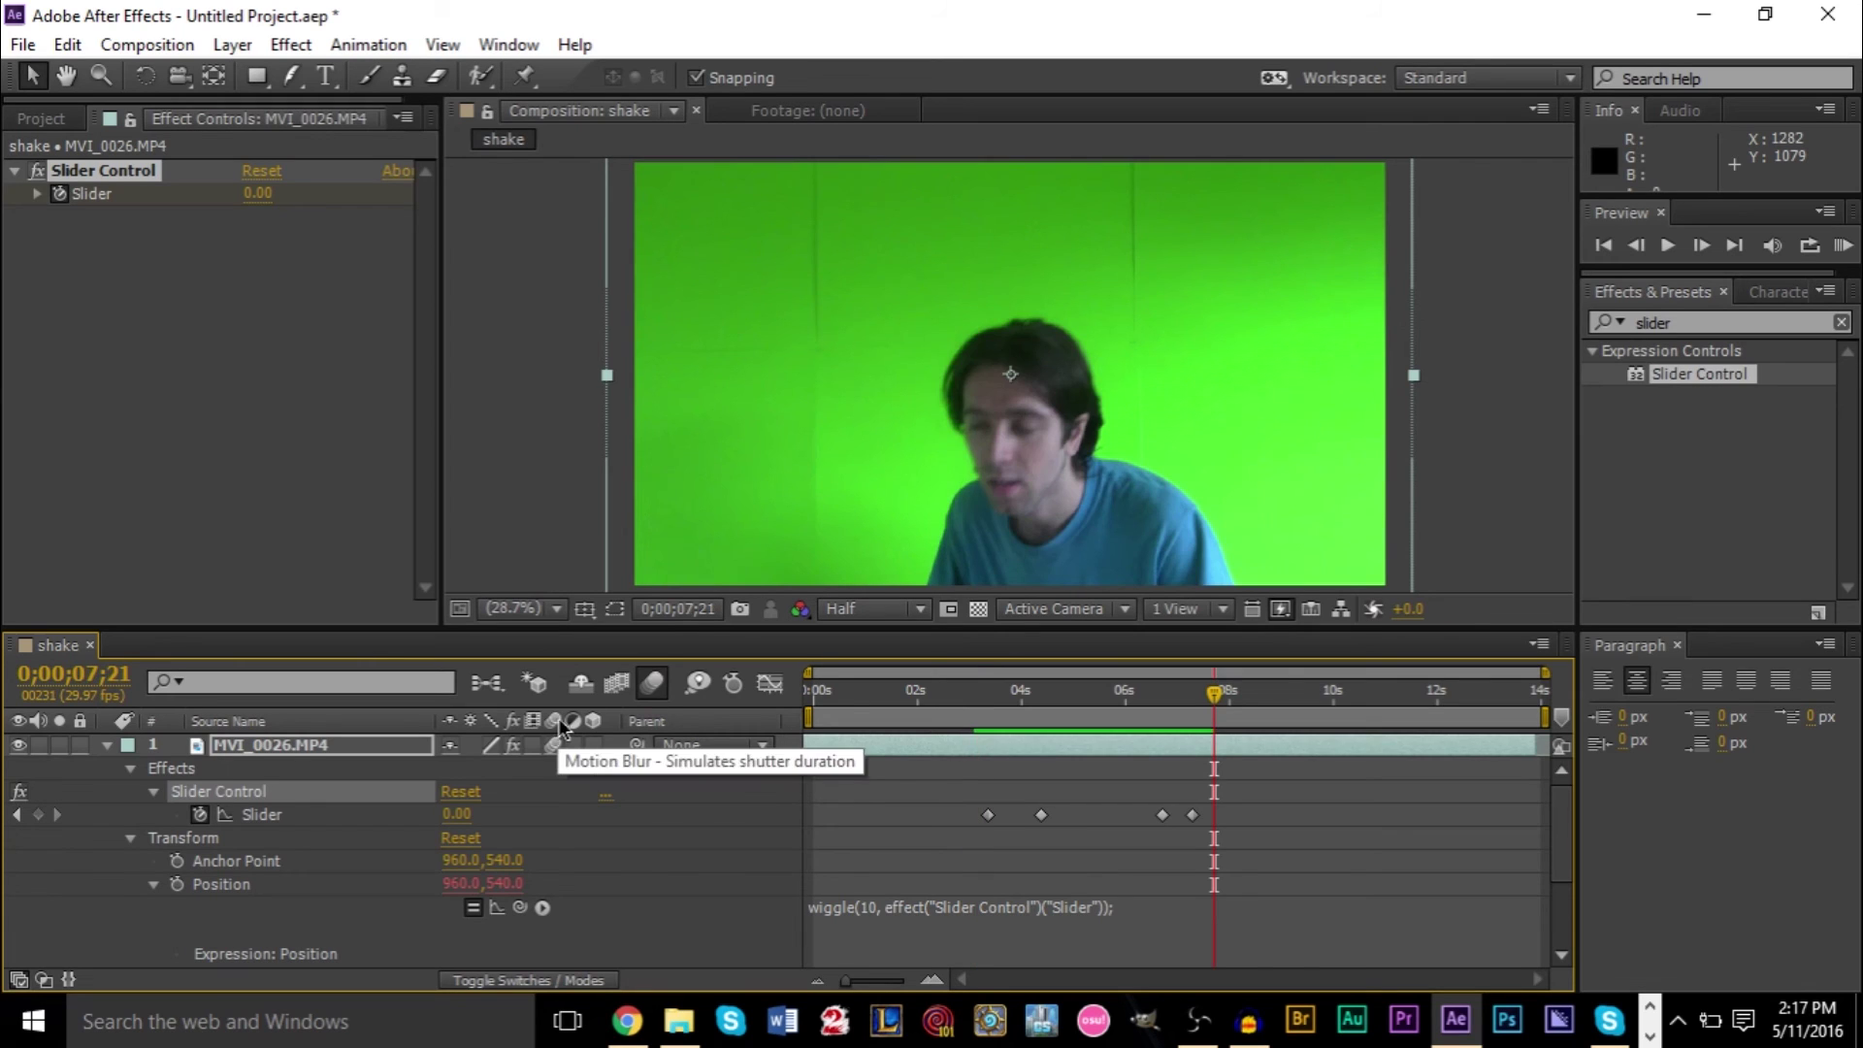
left_click(974, 709)
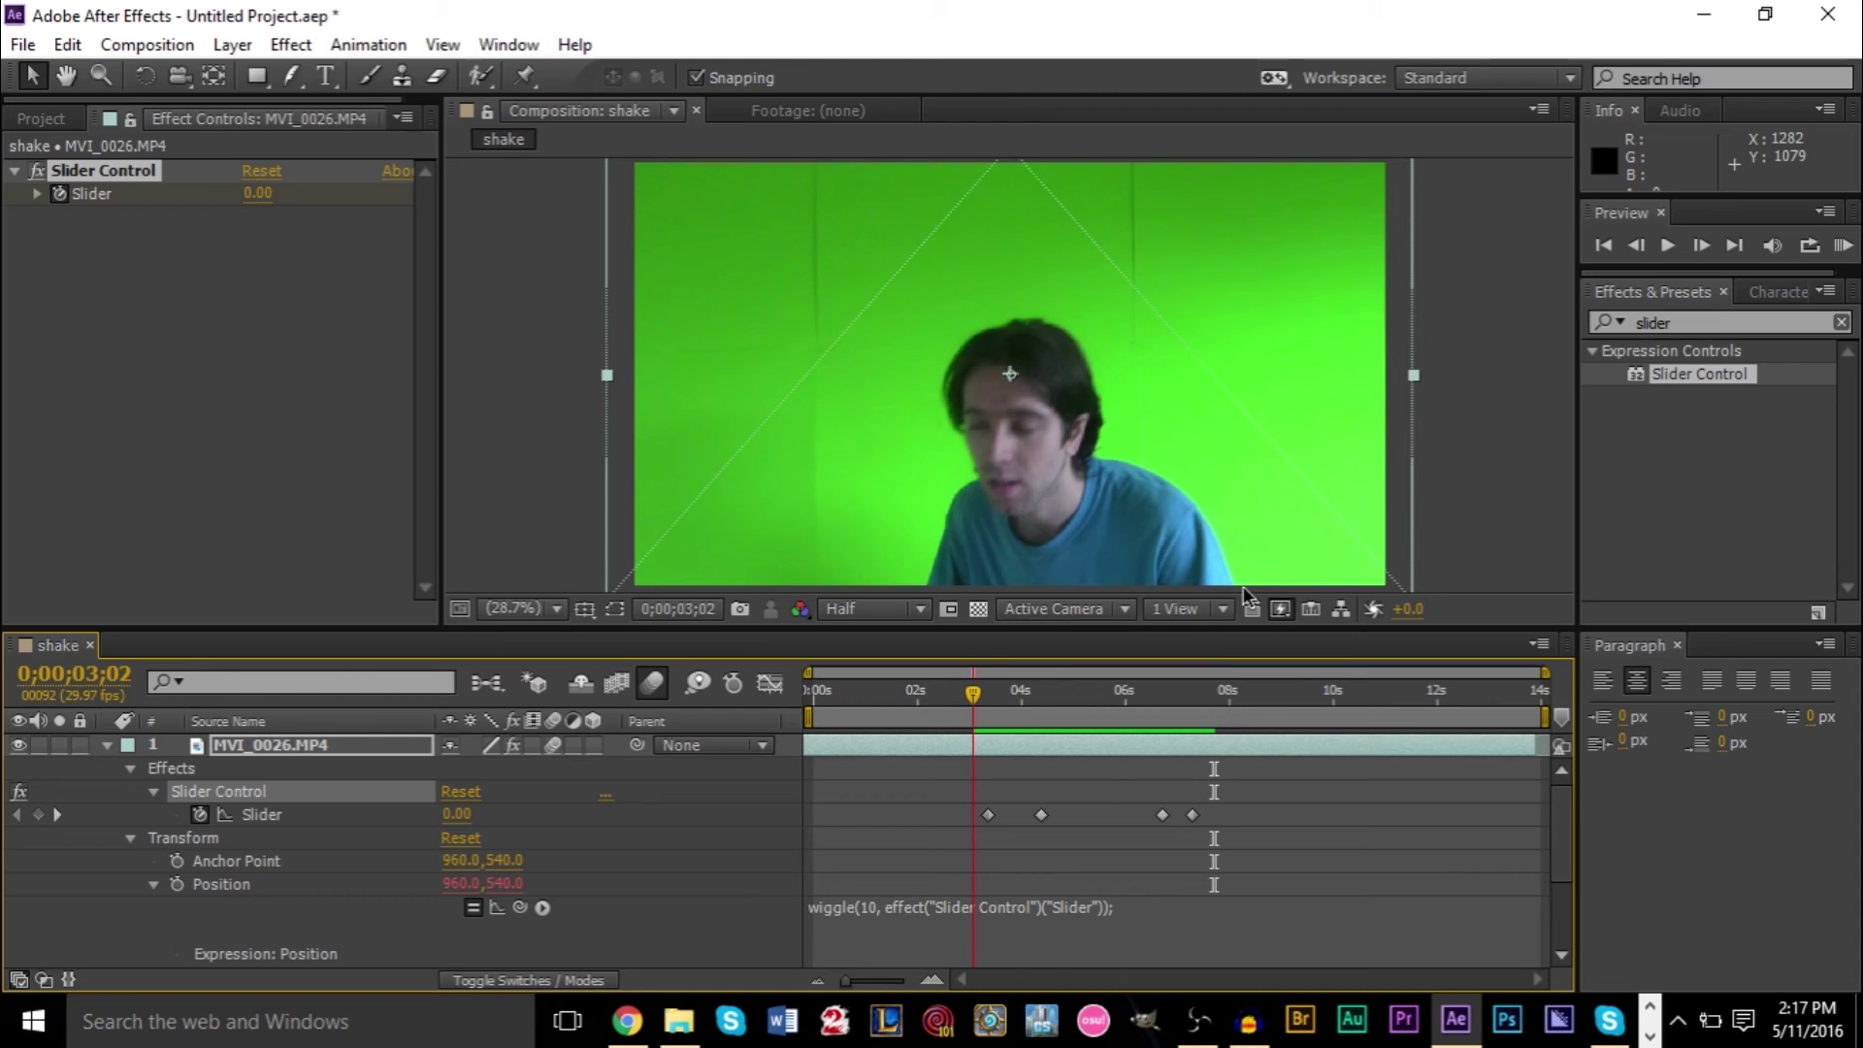
key("space")
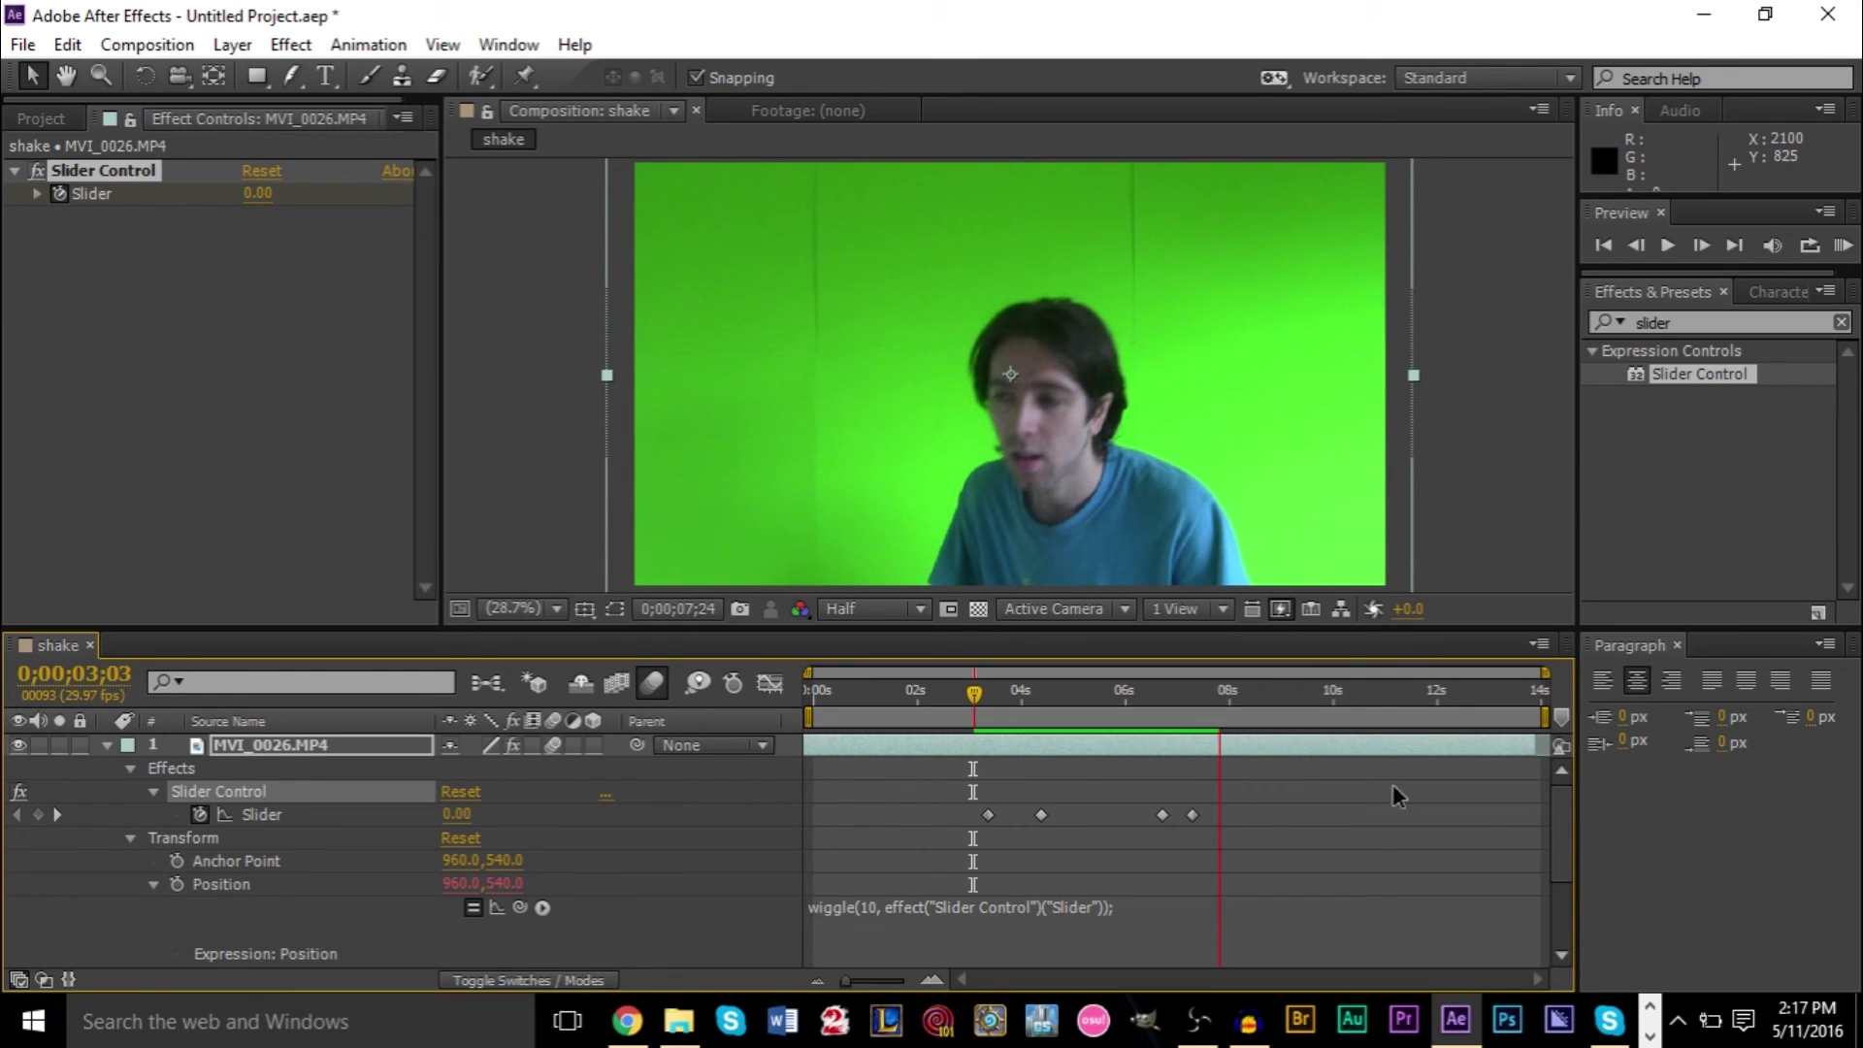
key("space")
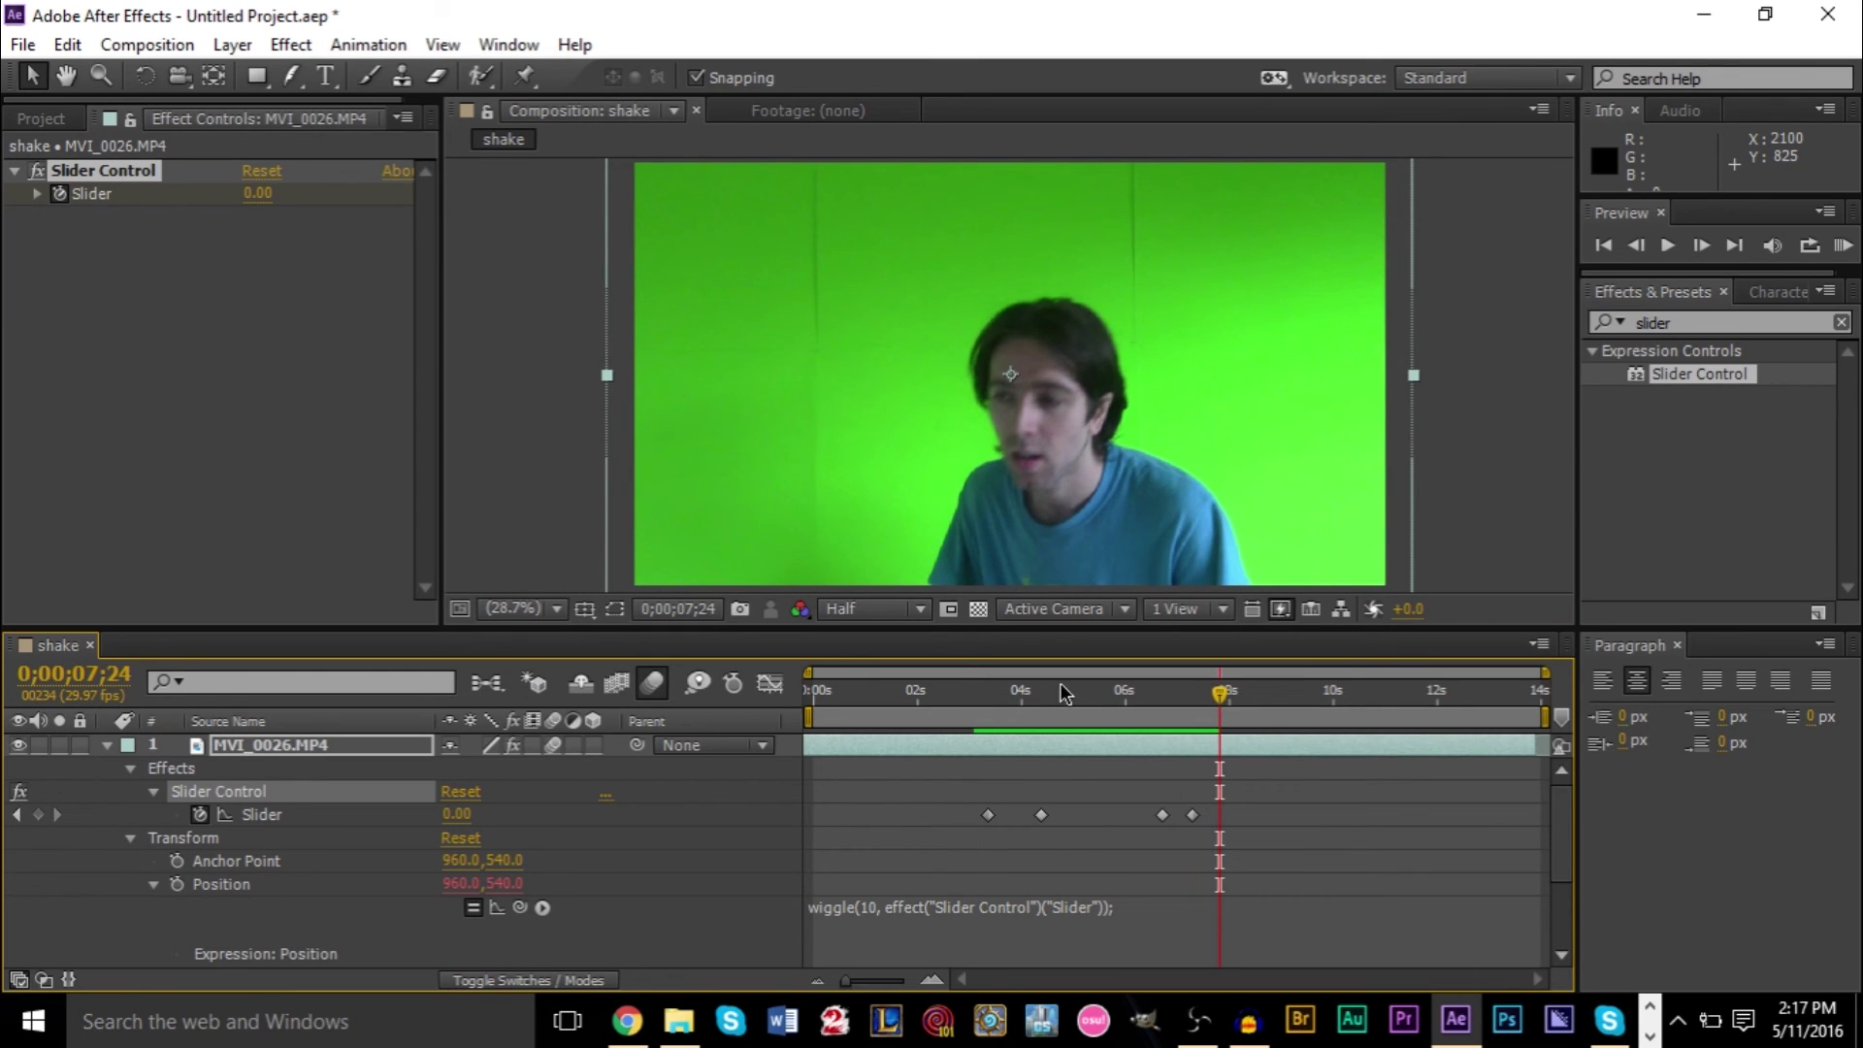
- Inspect the blur at frames 2;24, 1;21 and 1;27, then return to 0;00;00;00
left_click_drag(1060, 703, 922, 695)
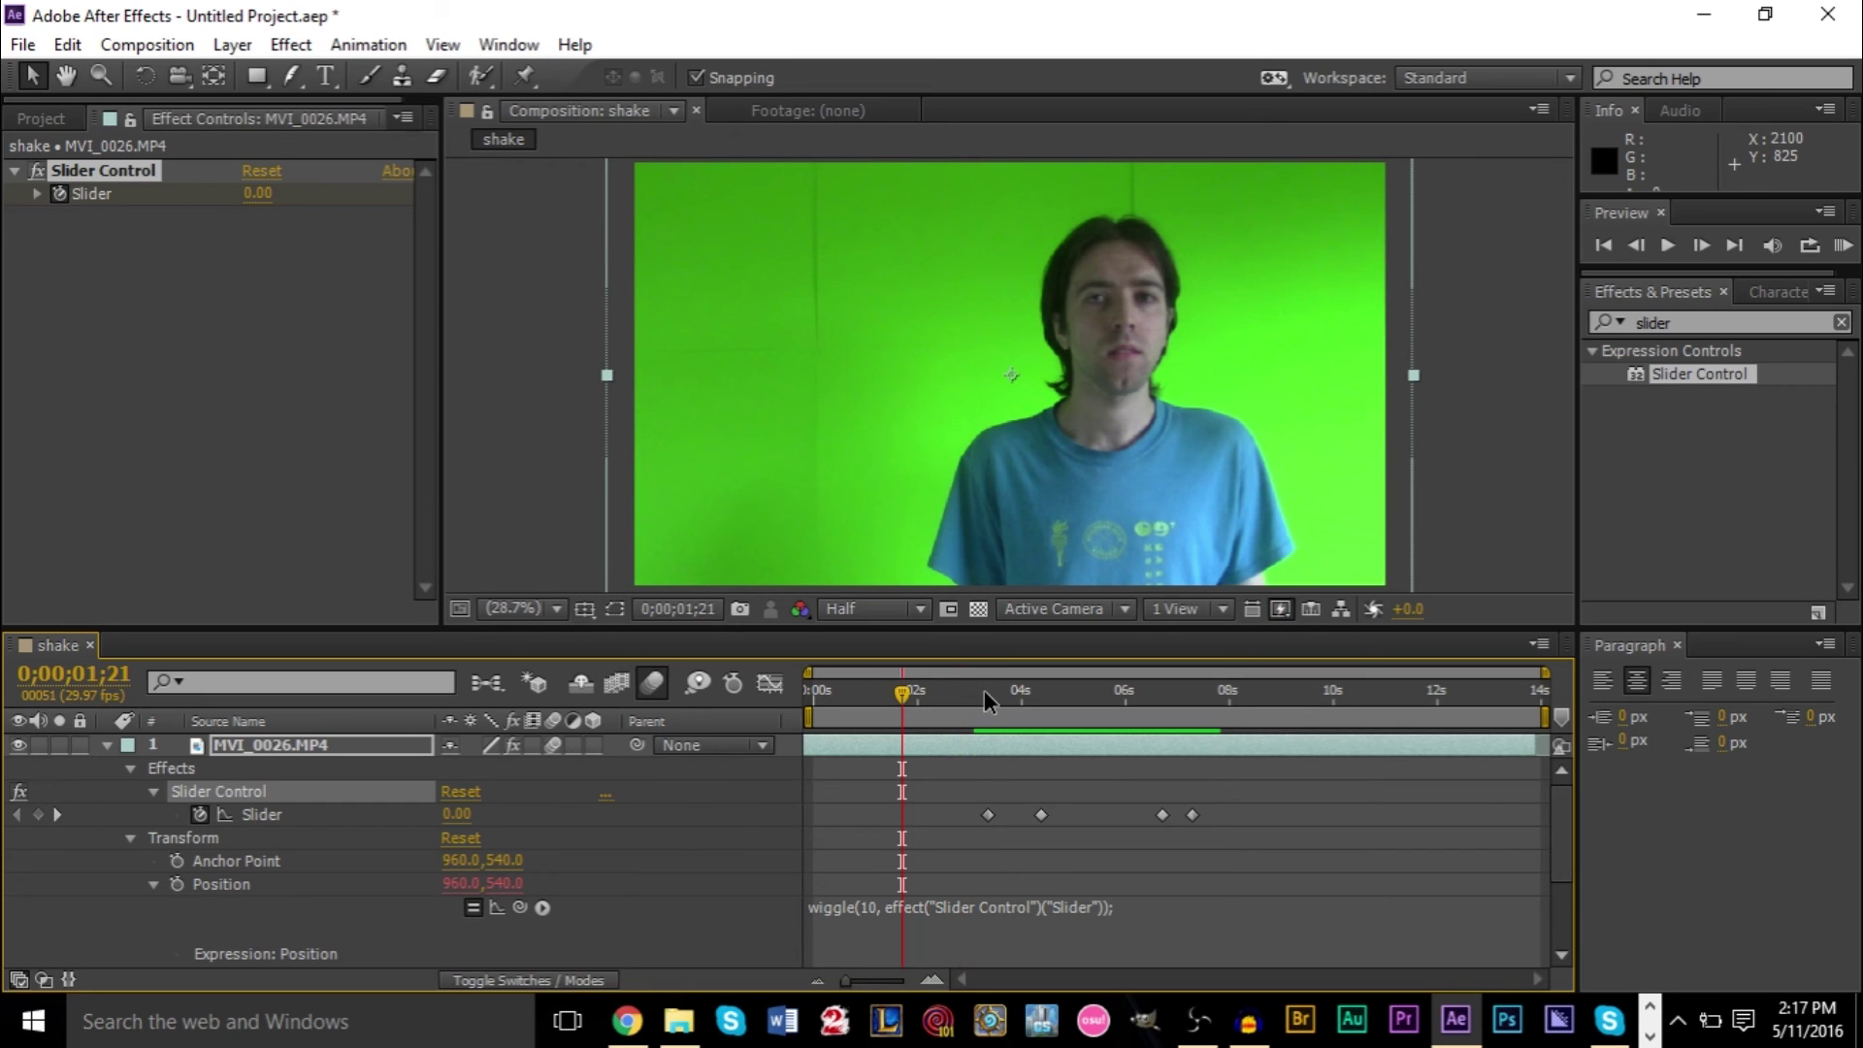
left_click(905, 695)
left_click(914, 695)
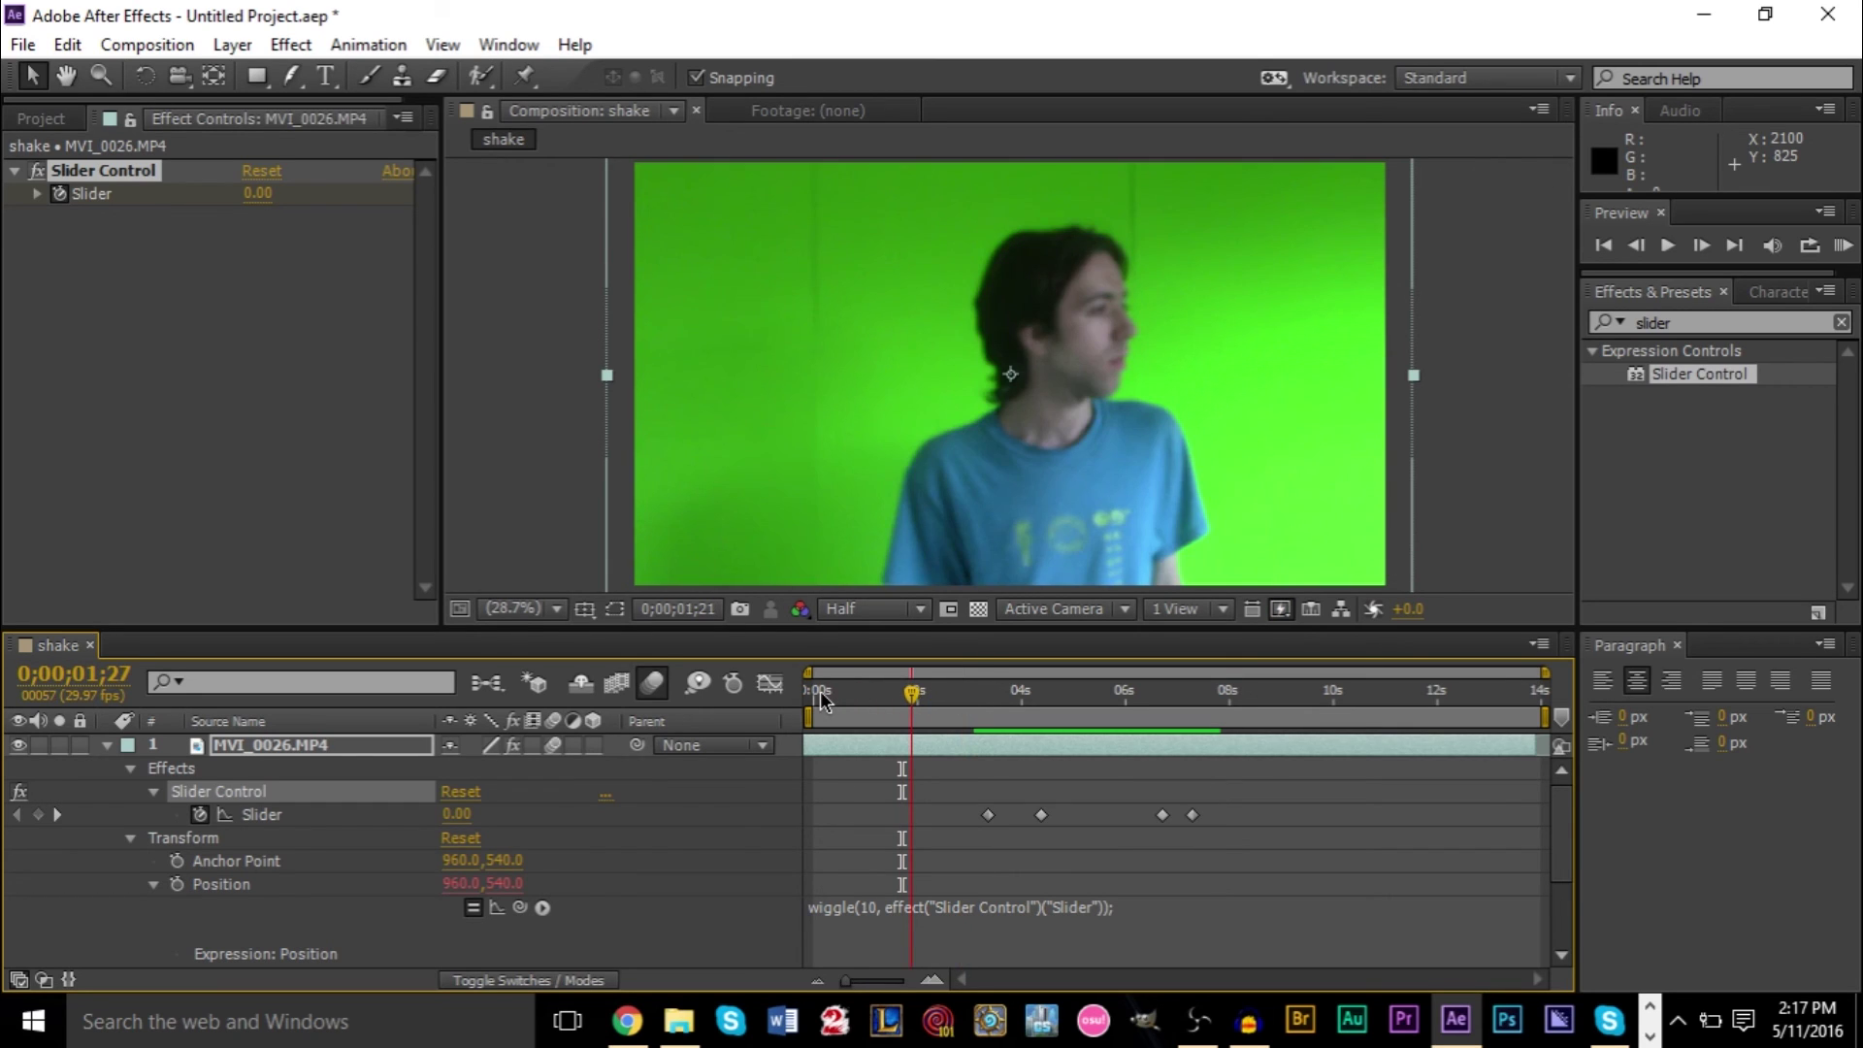
left_click(813, 696)
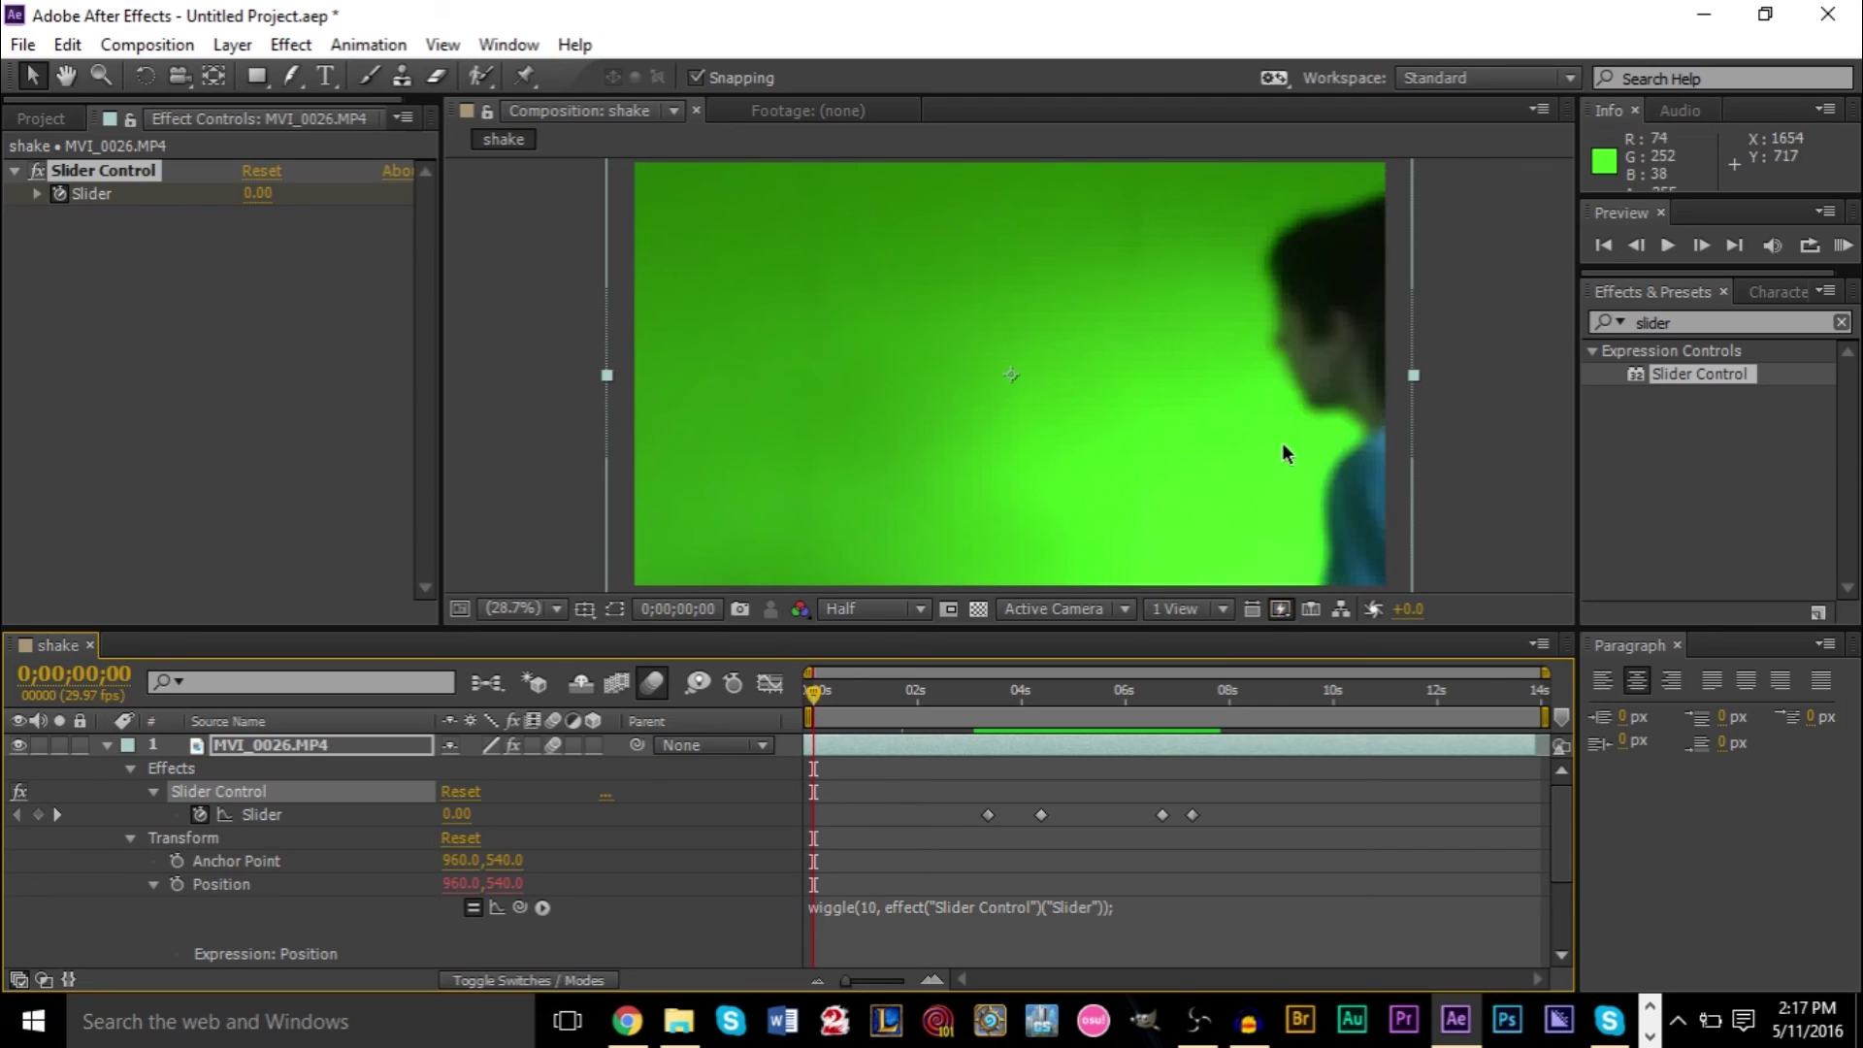
- Render and play a full RAM preview of the blurred shake through 0;00;08;21
key("KP_0")
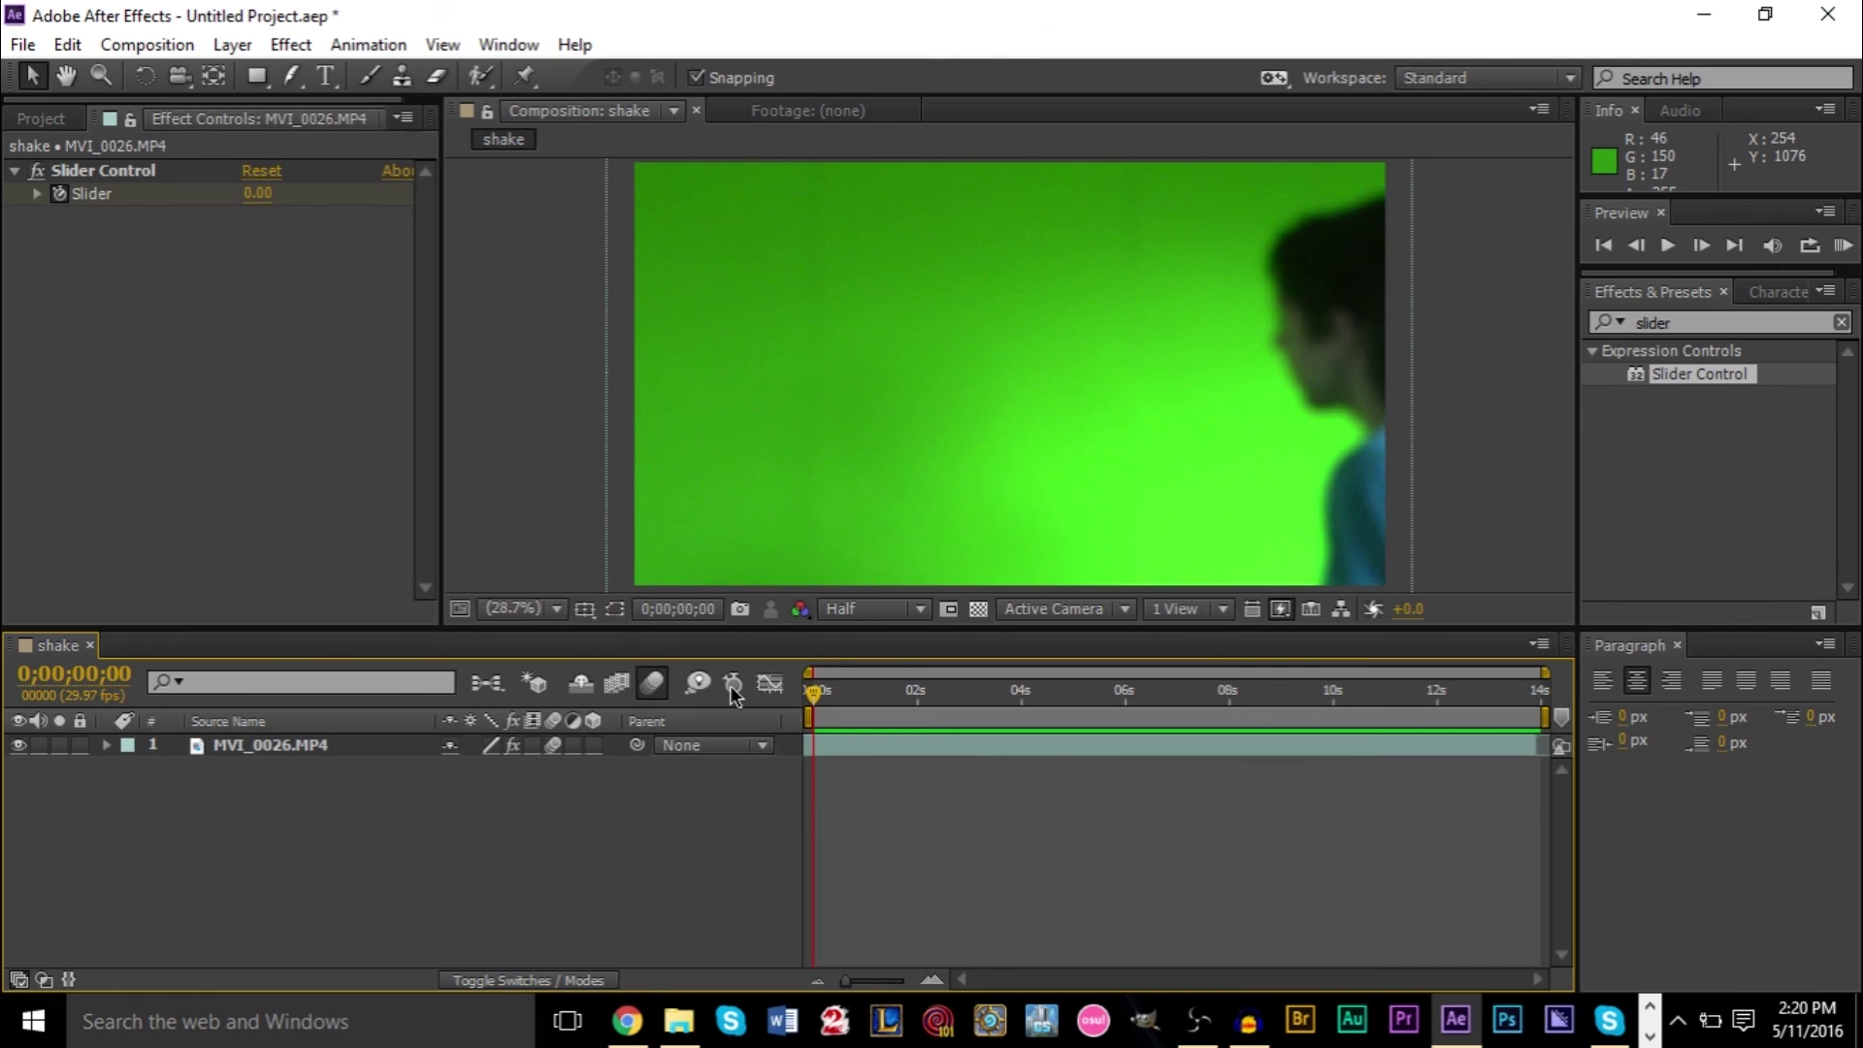
key("space")
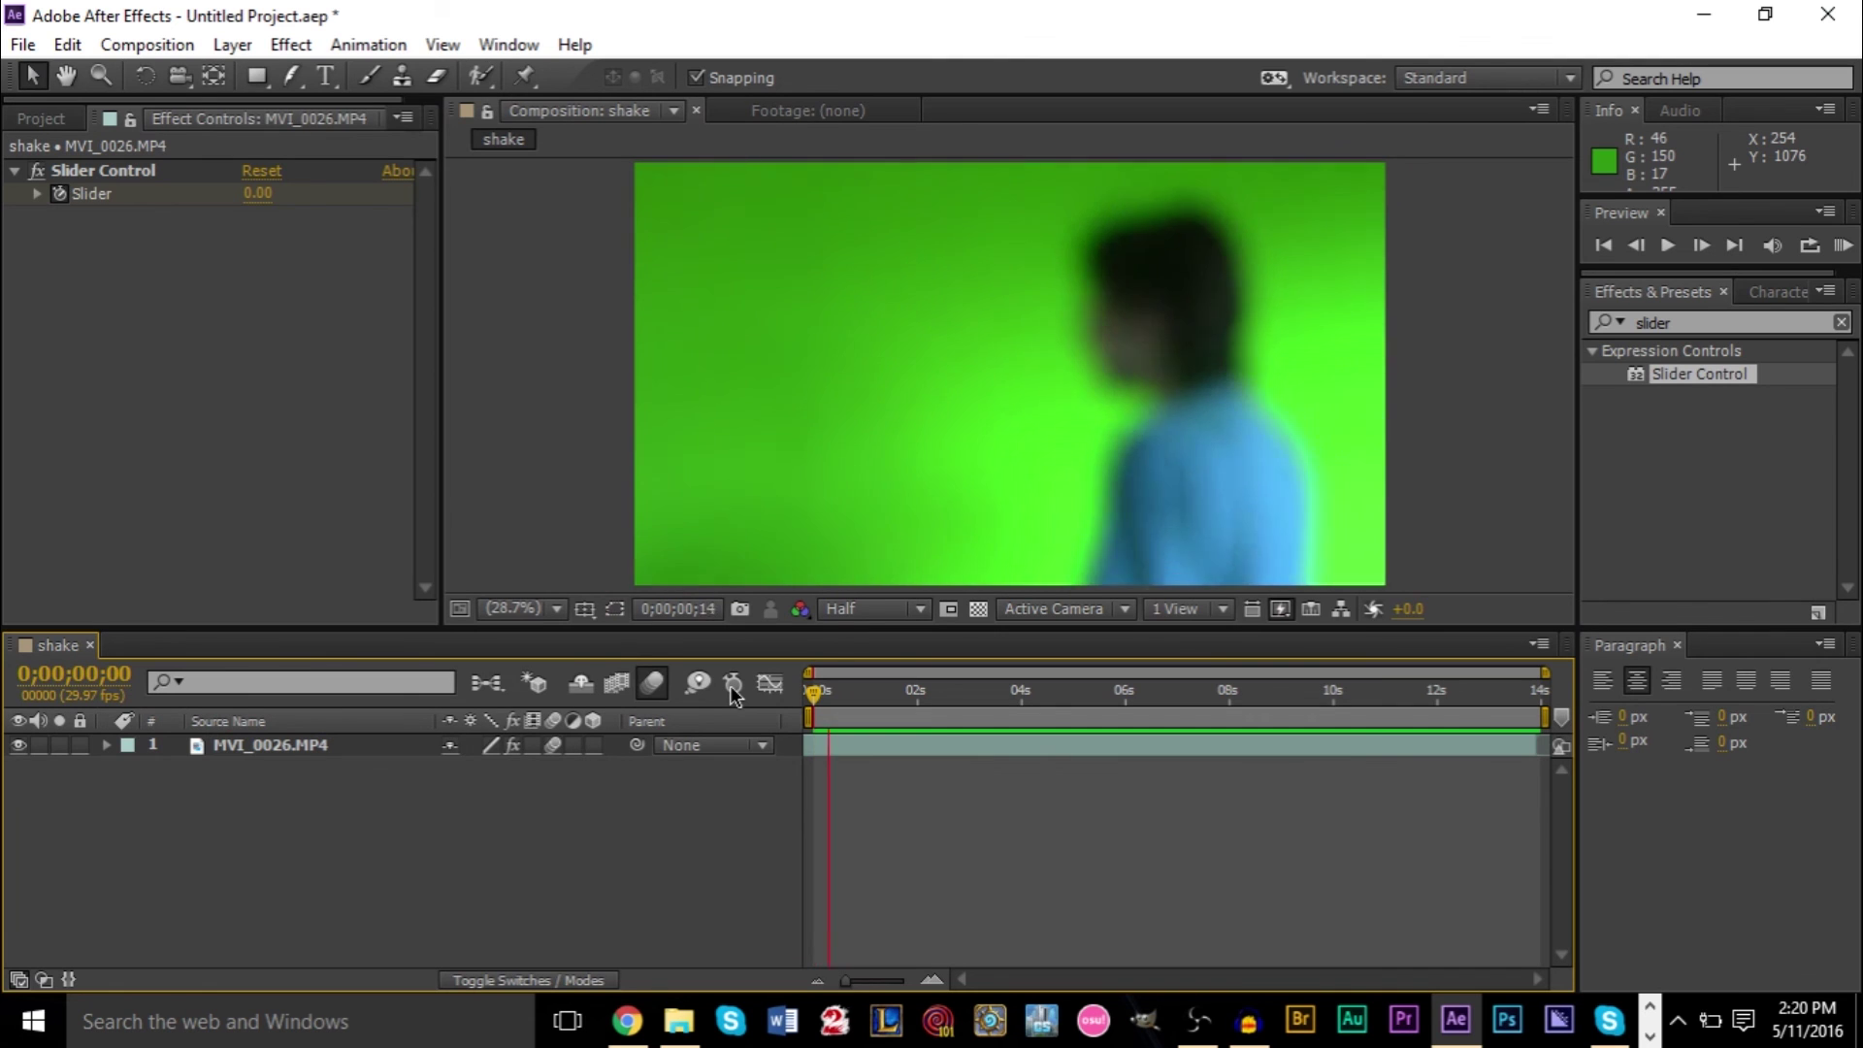